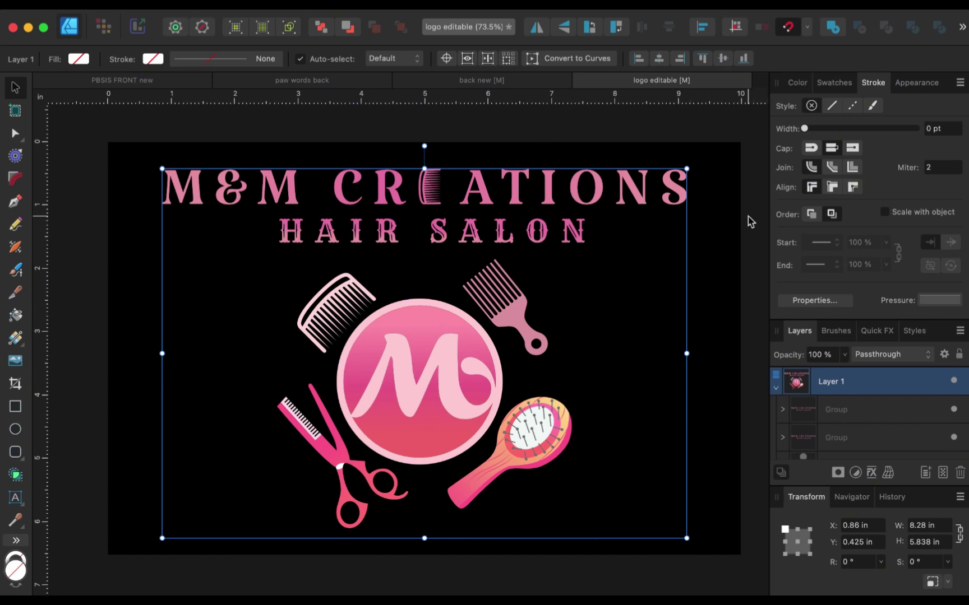
Select all the logo artwork above the black background and examine the lettering, combs, scissors and brush outlines up close.
left_click_drag(121, 119, 719, 569)
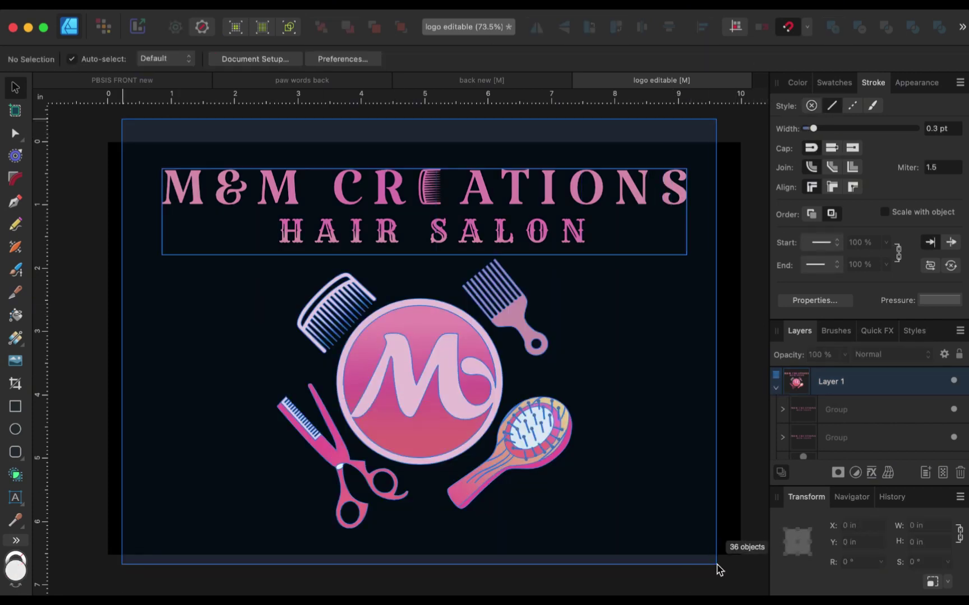
scroll(604, 426, "up", 10)
scroll(604, 426, "down", 10)
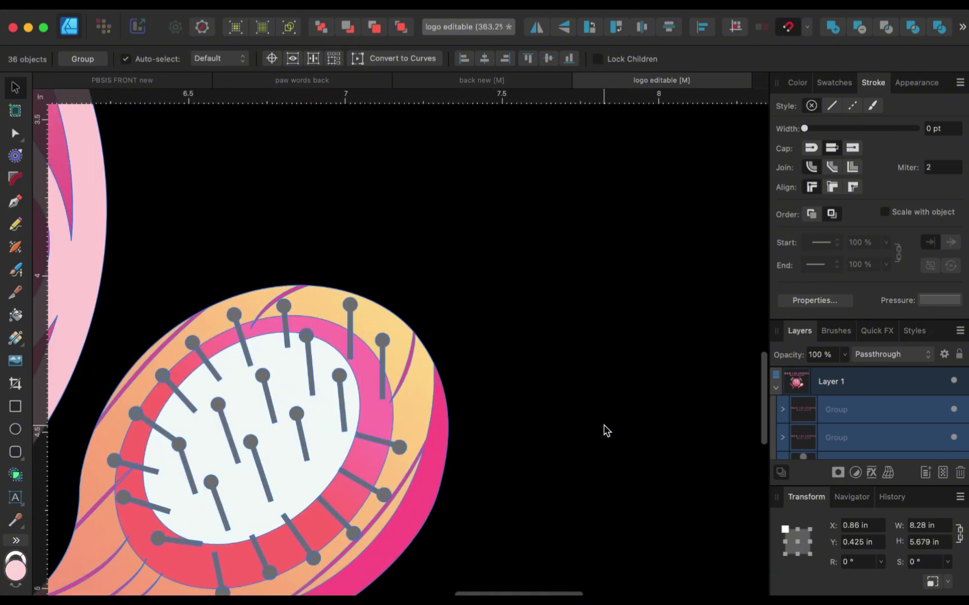
scroll(603, 425, "up", 8)
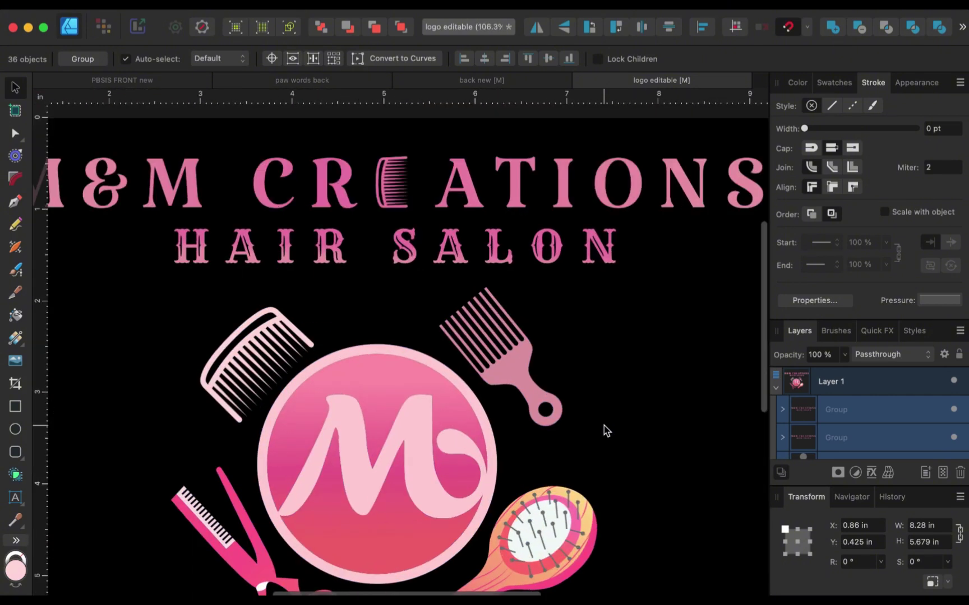
scroll(604, 426, "down", 4)
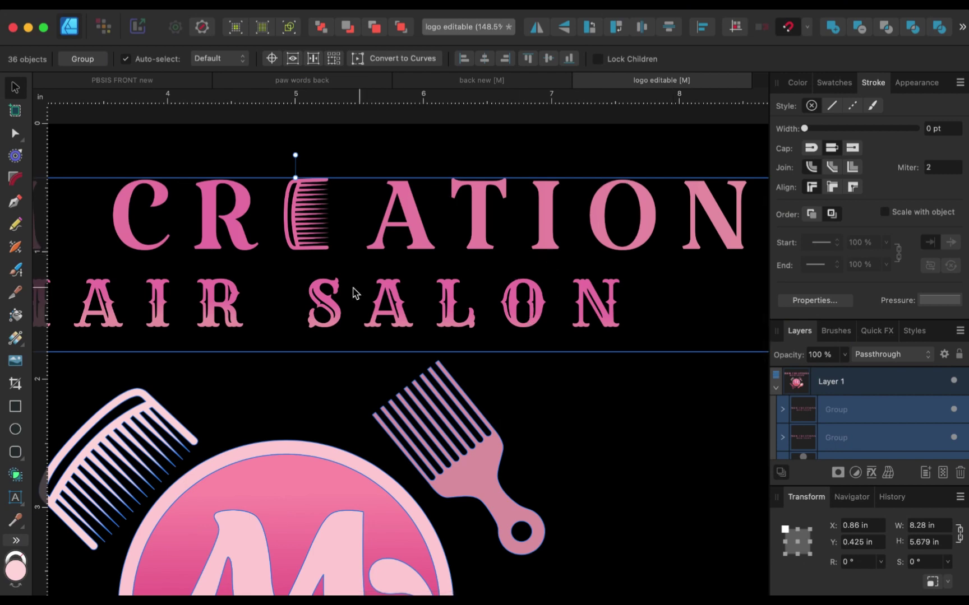
scroll(352, 289, "down", 3)
scroll(352, 289, "down", 3)
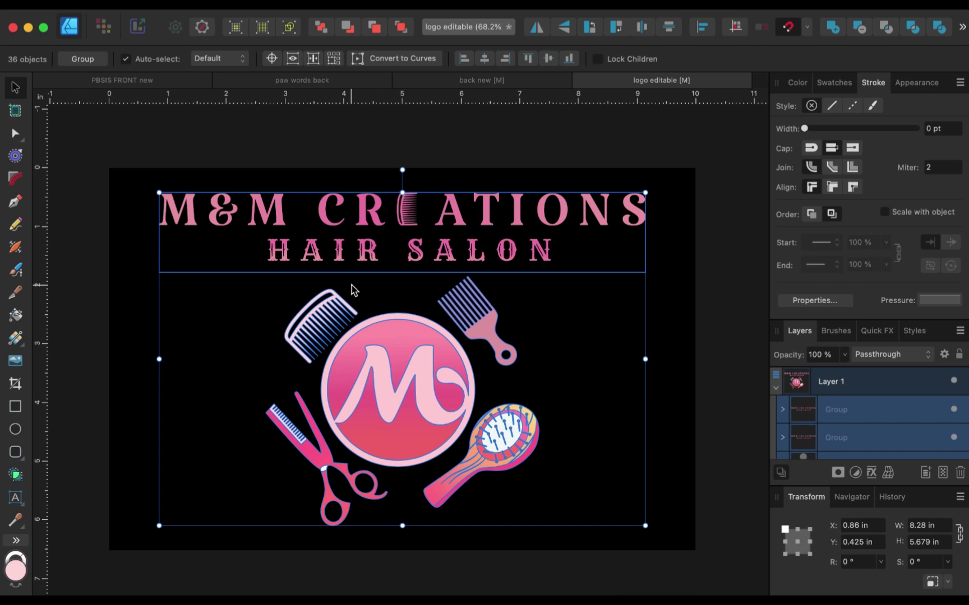
scroll(352, 289, "up", 2)
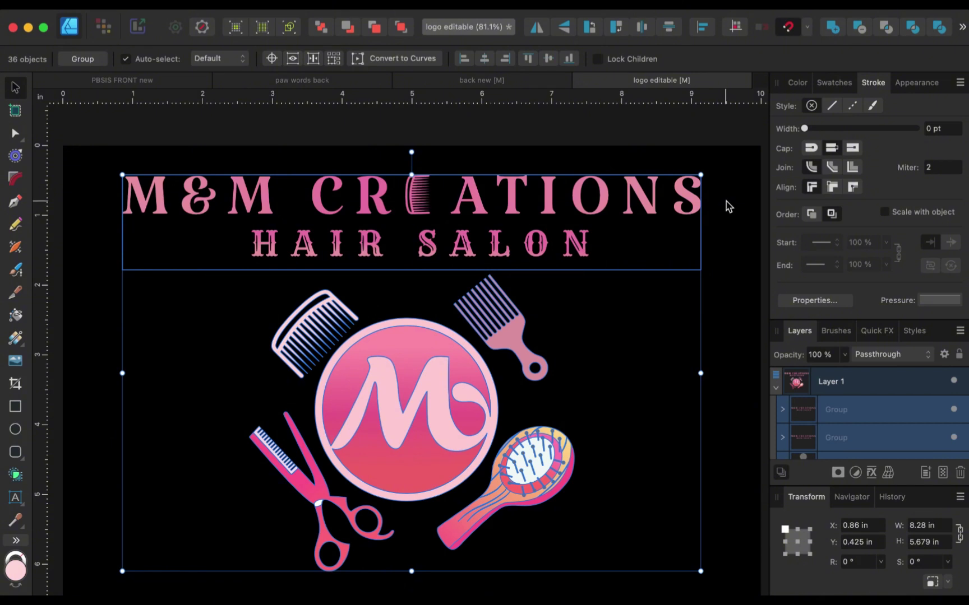
scroll(728, 206, "down", 3)
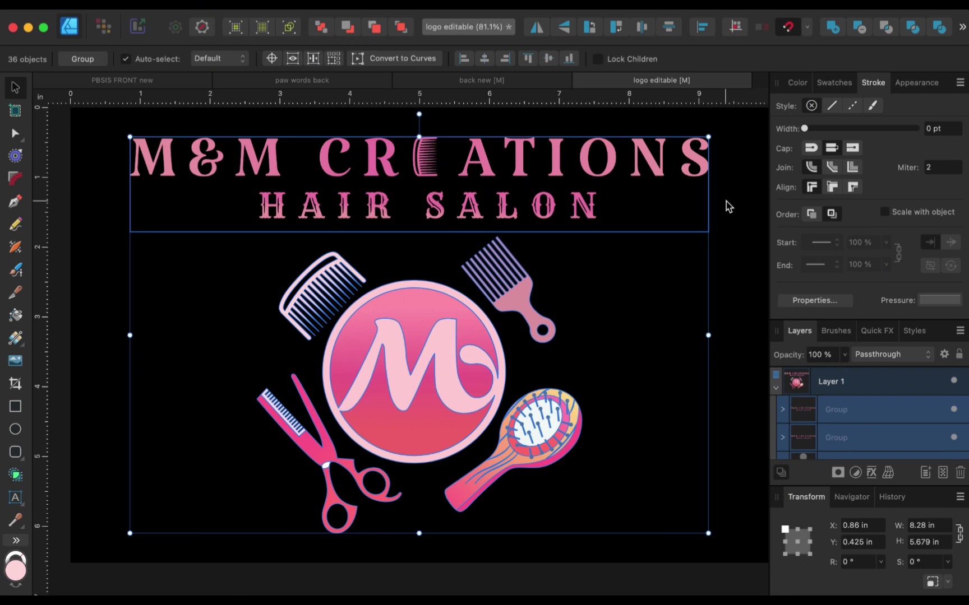
Select the black background rectangle, collapse Layer 1, and toggle the rectangle's visibility to check the logo against transparency.
left_click(729, 206)
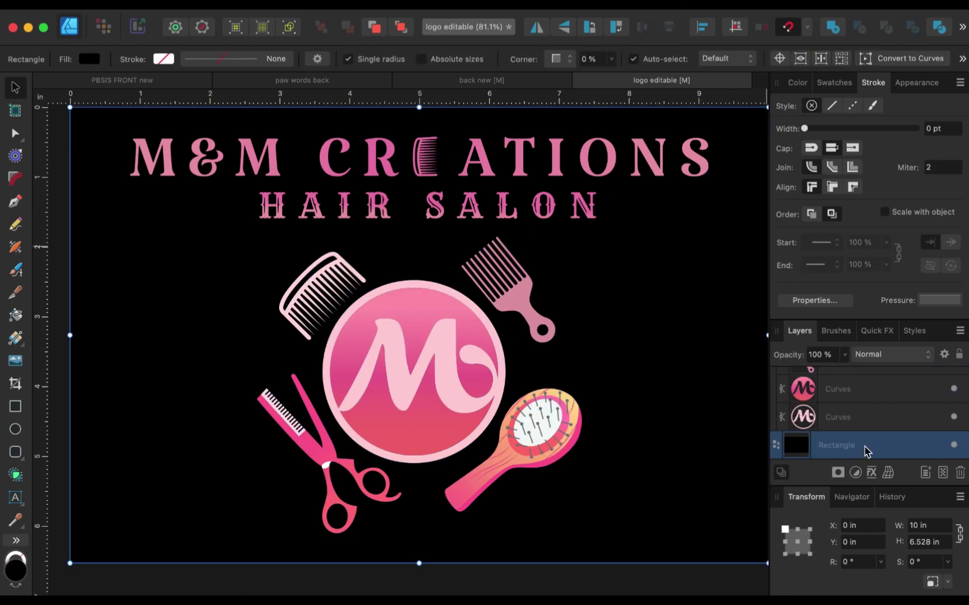
scroll(845, 419, "up", 10)
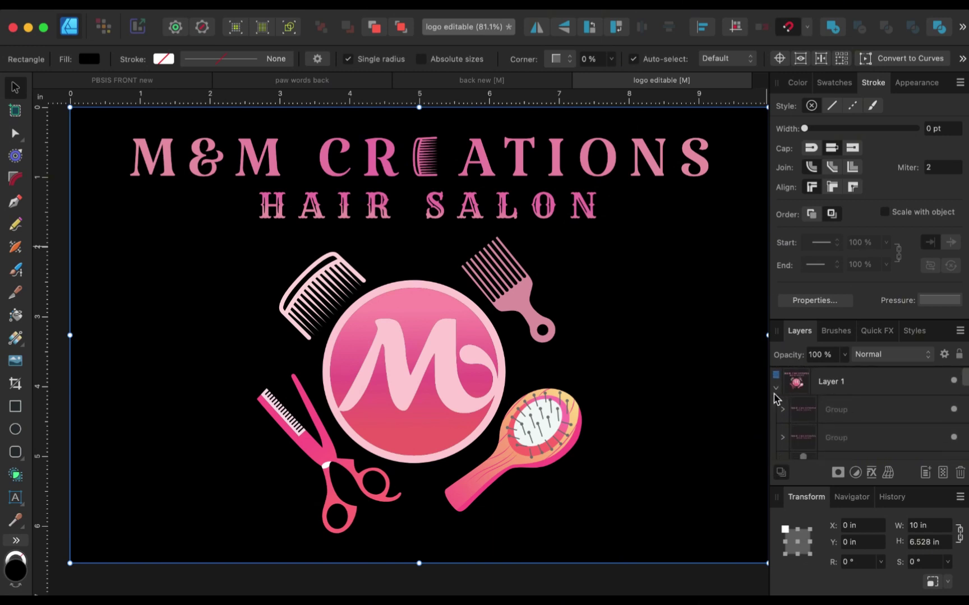
left_click(775, 390)
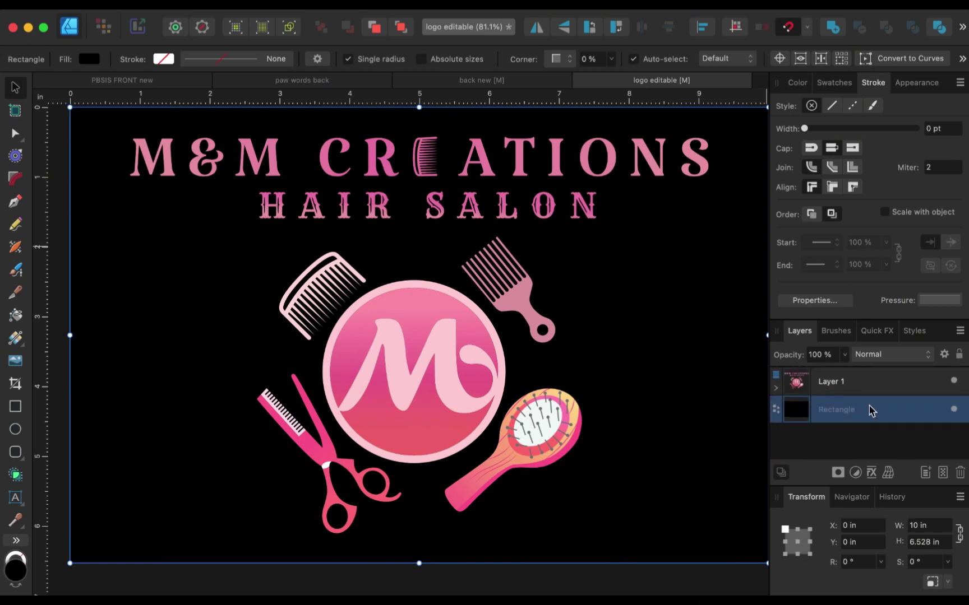
left_click(954, 411)
left_click(955, 411)
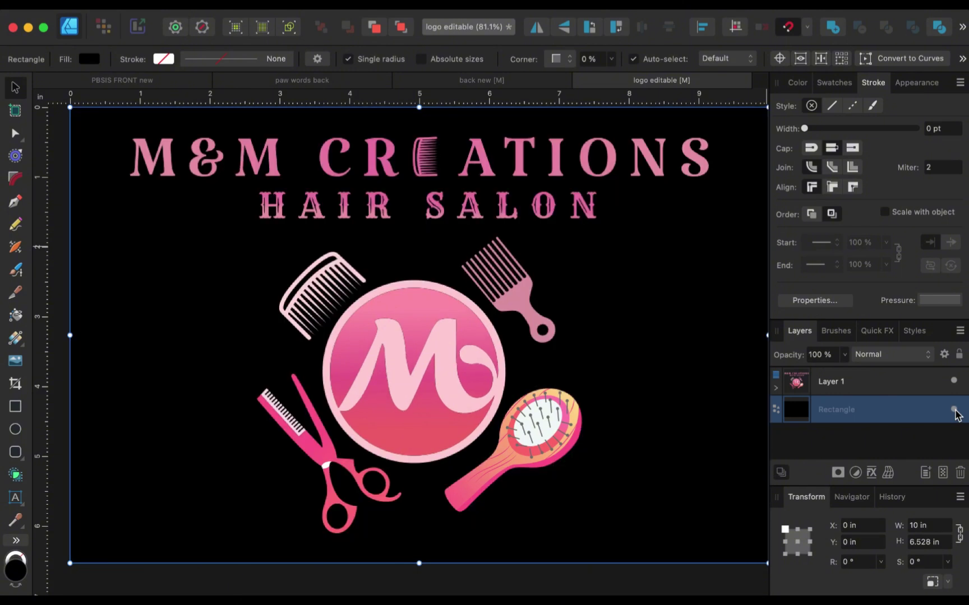
left_click(955, 411)
left_click(956, 412)
left_click(956, 412)
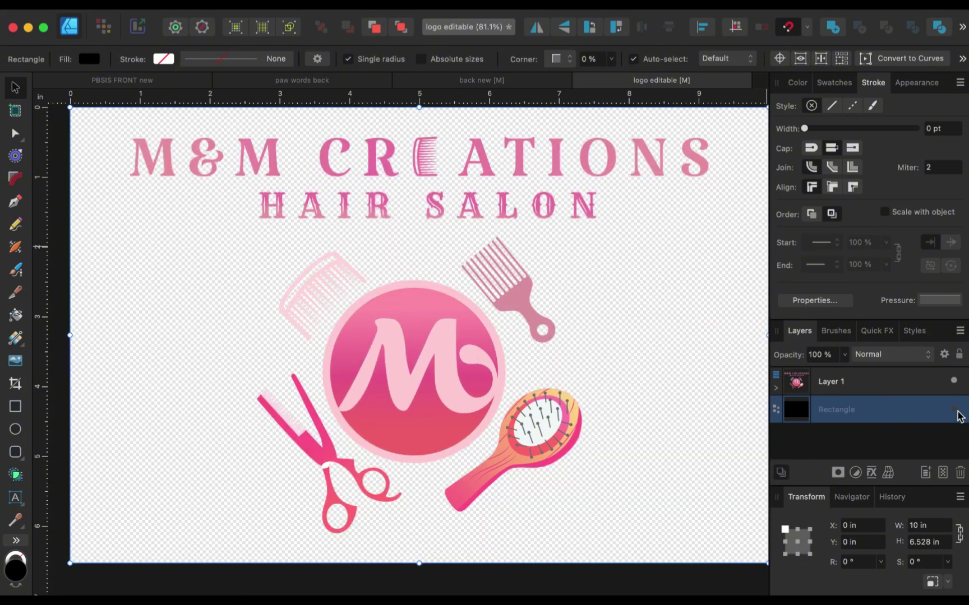
left_click(956, 412)
left_click(956, 412)
left_click(956, 412)
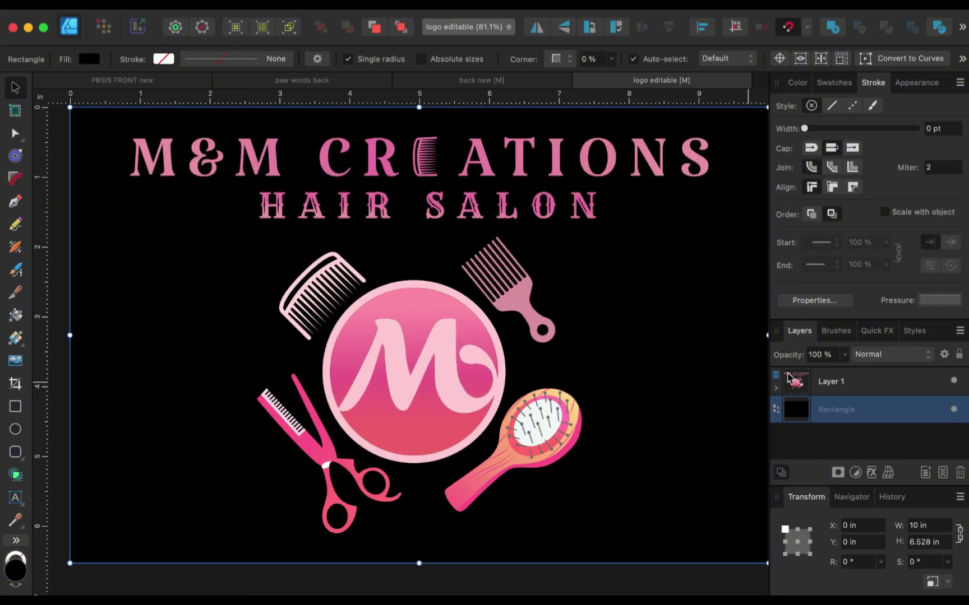
Expand Layer 1 and rename its uppermost lettering group as "words 1".
scroll(725, 378, "up", 1)
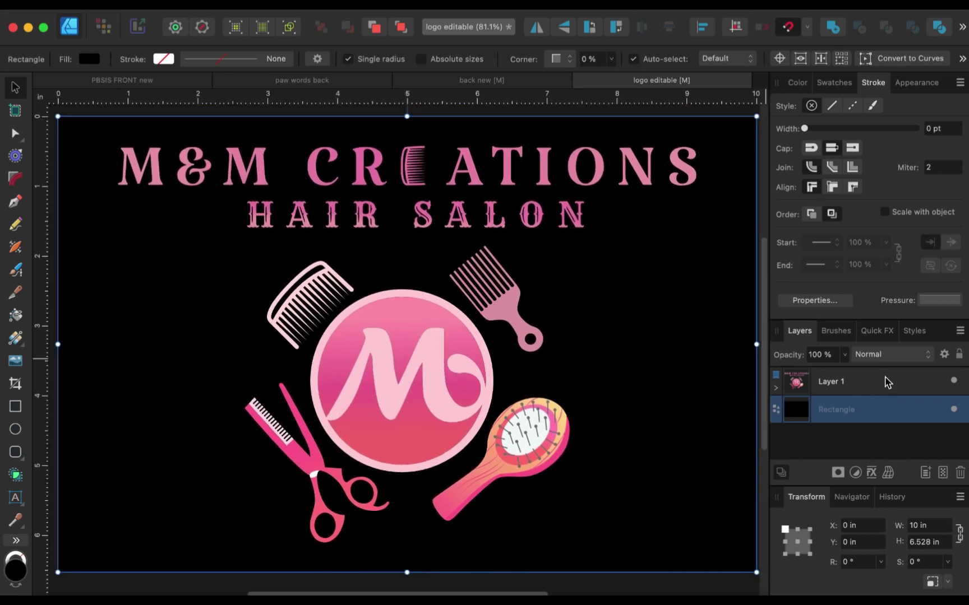
left_click(866, 381)
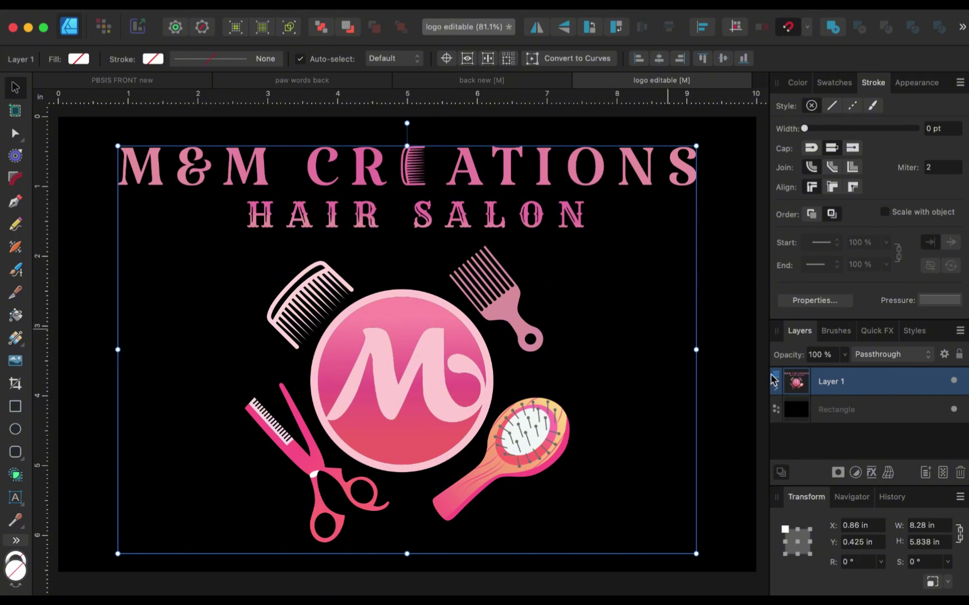
left_click(778, 389)
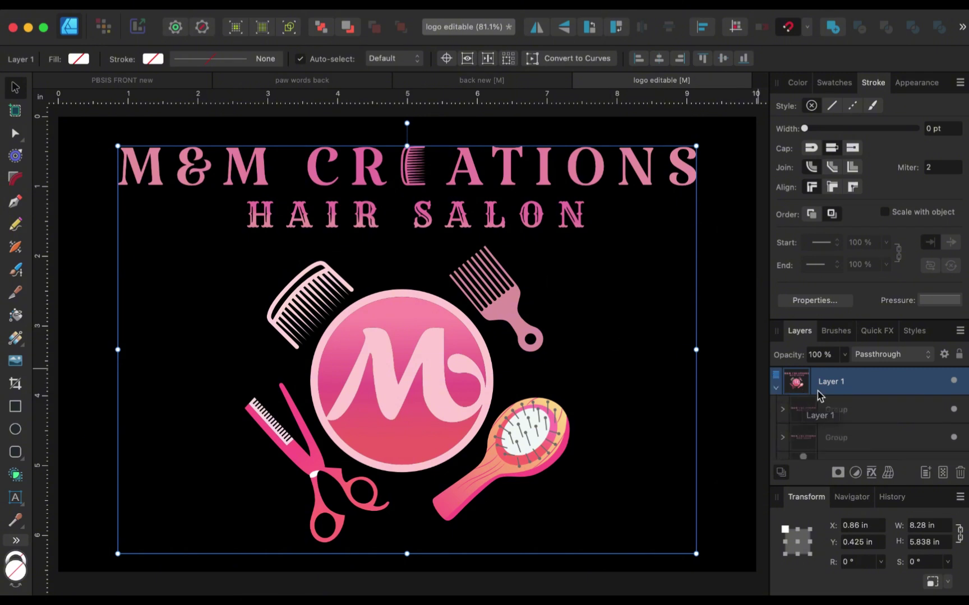
left_click(842, 409)
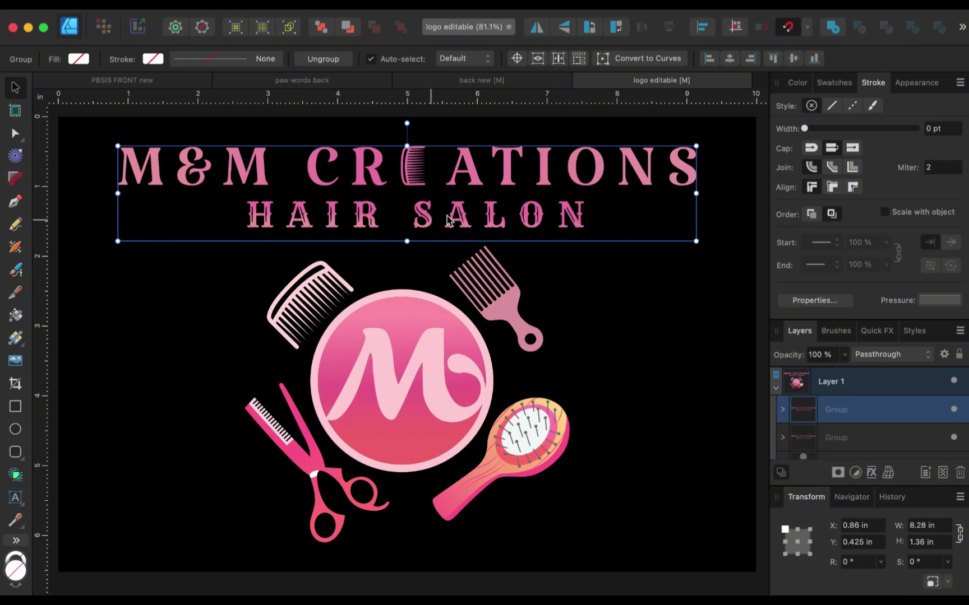
double_click(837, 411)
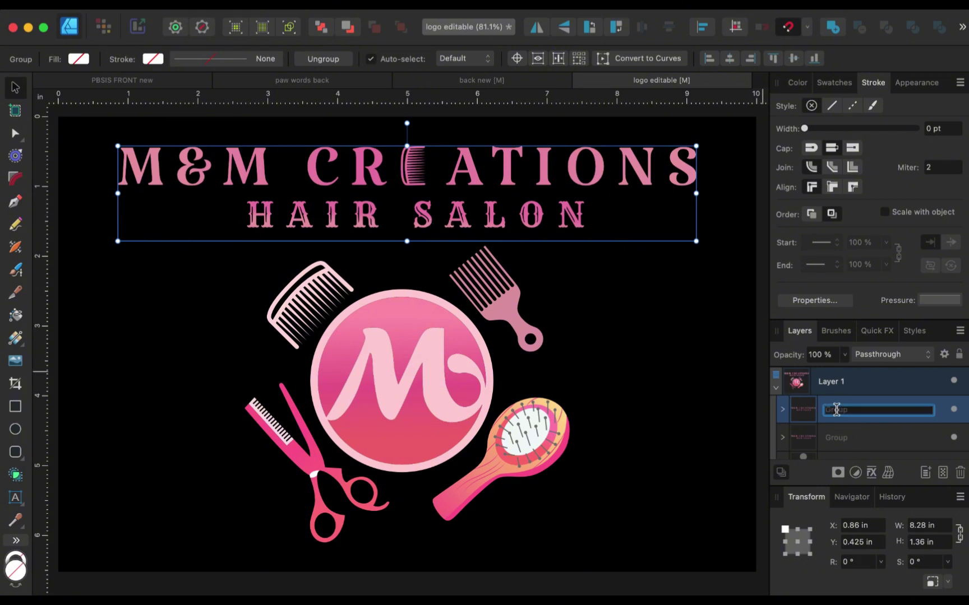
type("words 1")
Rename the second lettering group in Layer 1 as "words 2".
left_click(889, 451)
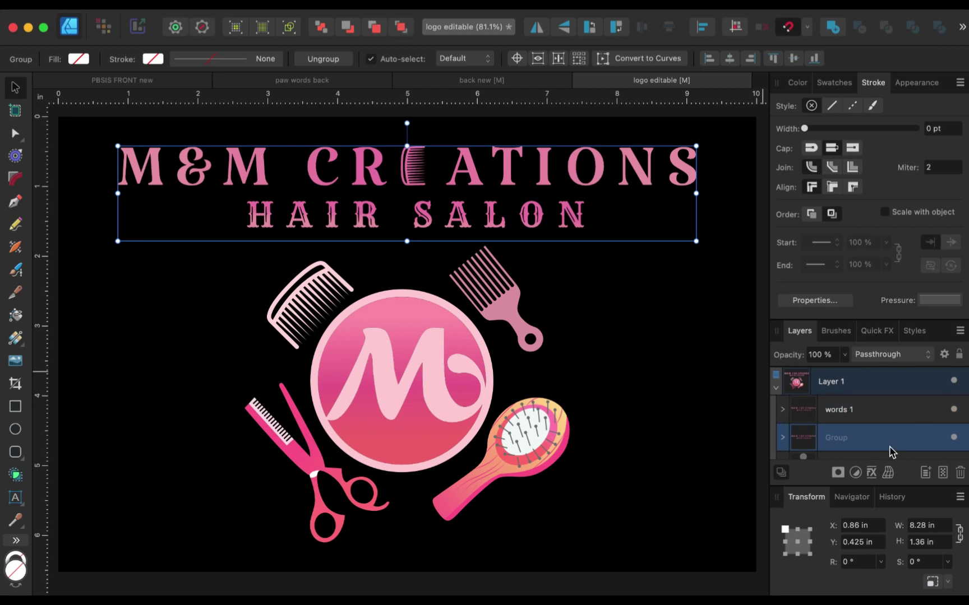
double_click(840, 438)
type("words 2")
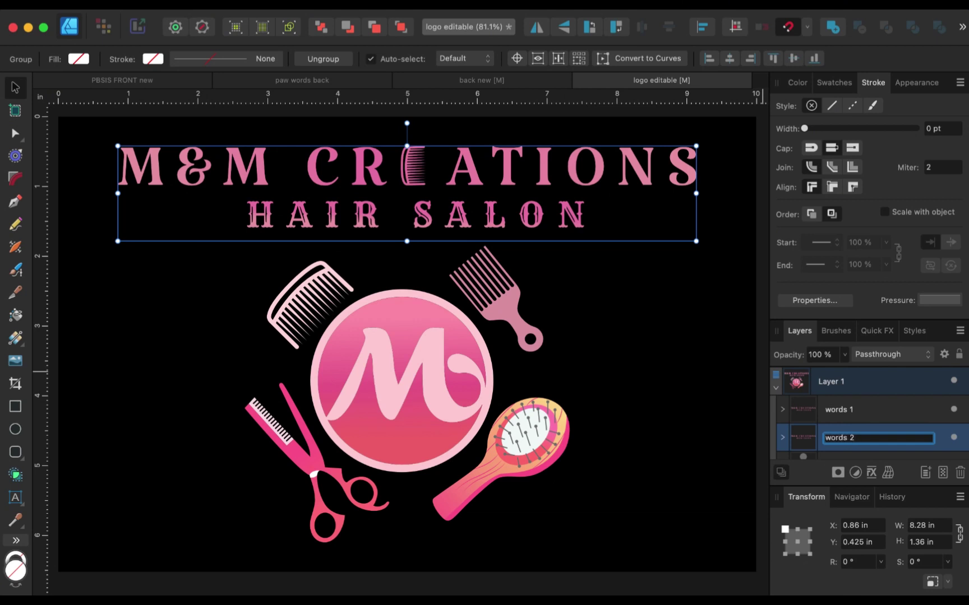
key("Return")
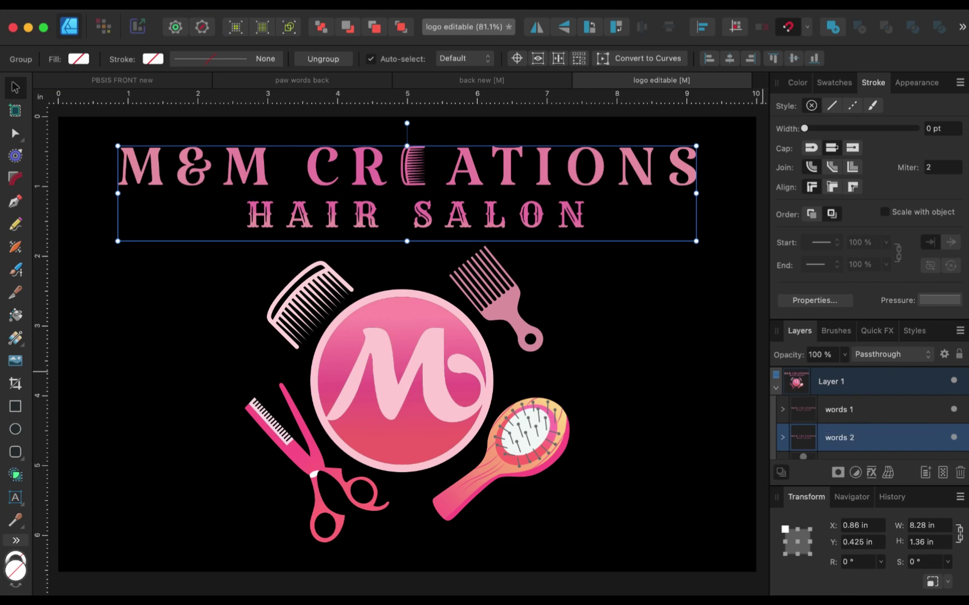
Change the name of the "words 1" group to "words cut".
double_click(840, 410)
key("Right")
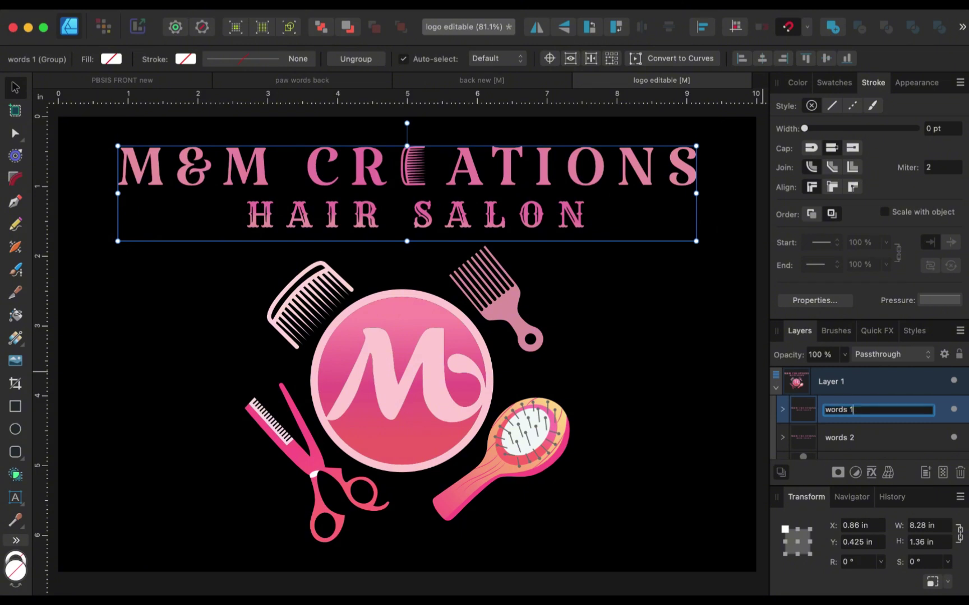
type("cut")
key("Return")
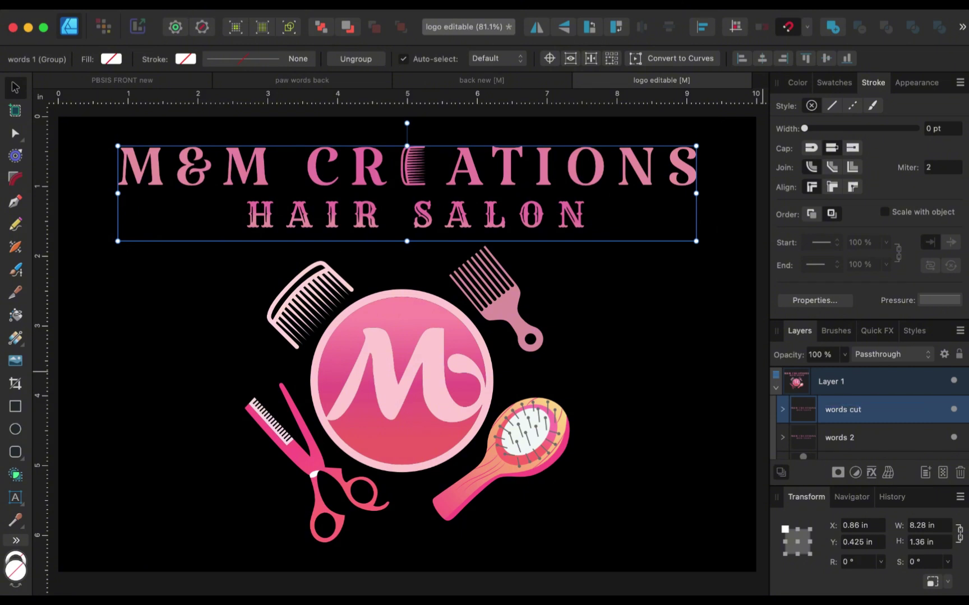
Apply a slight outward contour to the "words 2" group with the Contour tool to thicken its letters and comb.
left_click(856, 446)
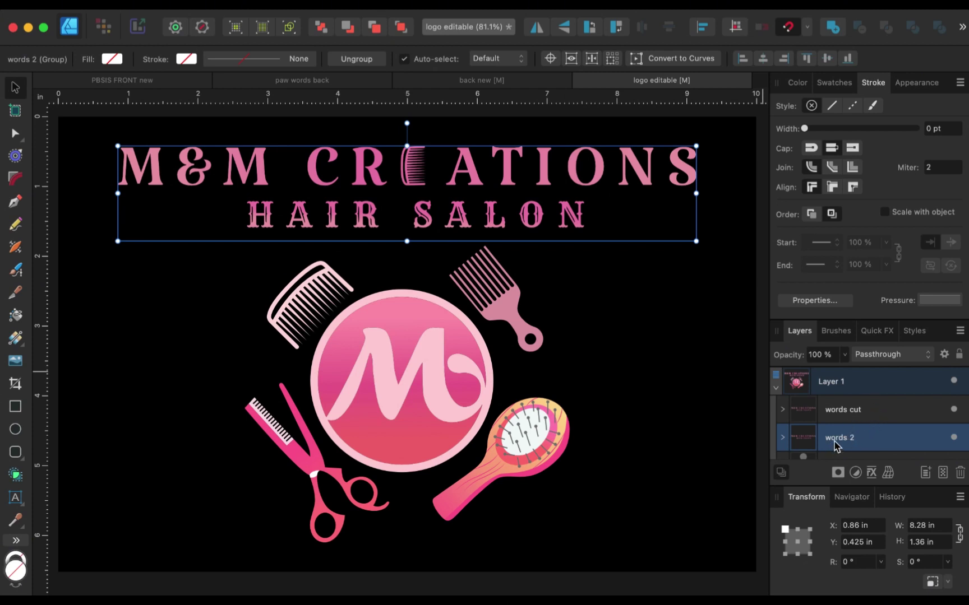
left_click(16, 156)
scroll(413, 130, "up", 1)
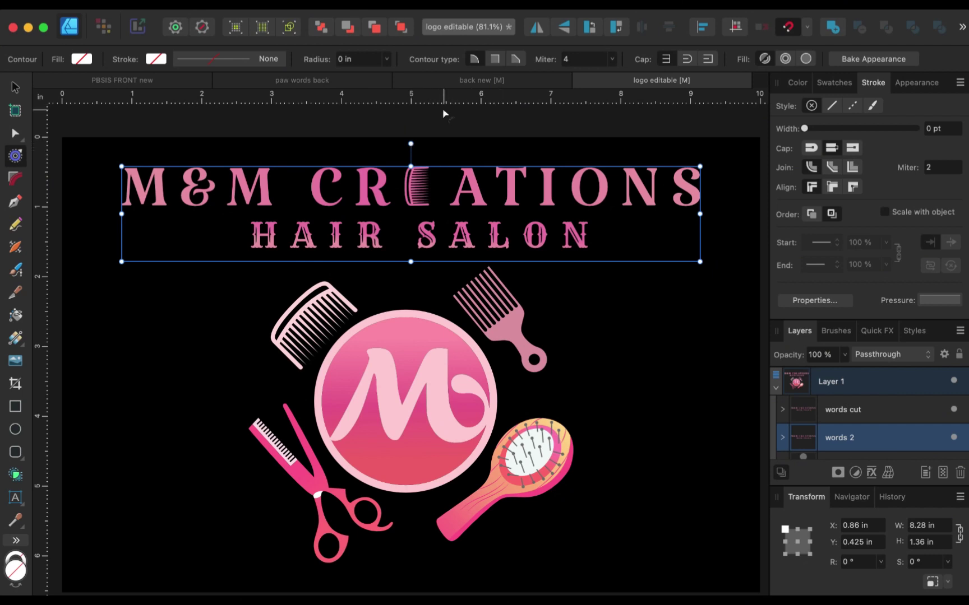
left_click(389, 58)
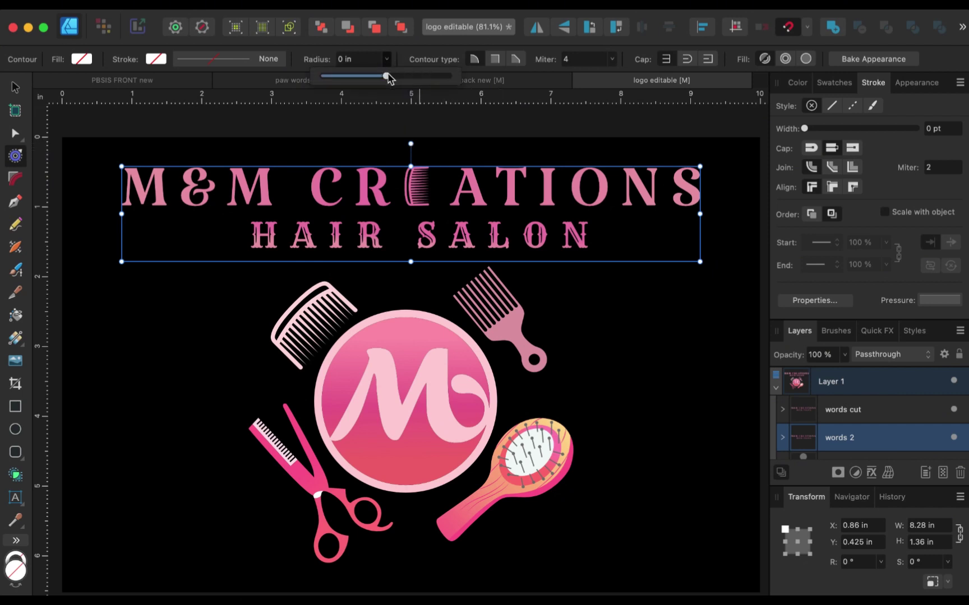
left_click_drag(389, 79, 394, 79)
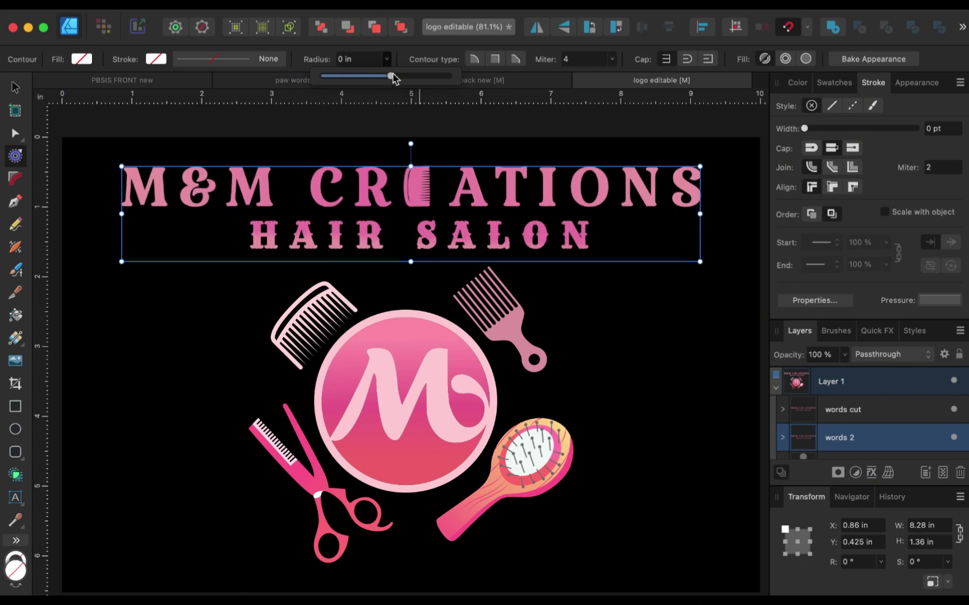
left_click_drag(394, 78, 393, 78)
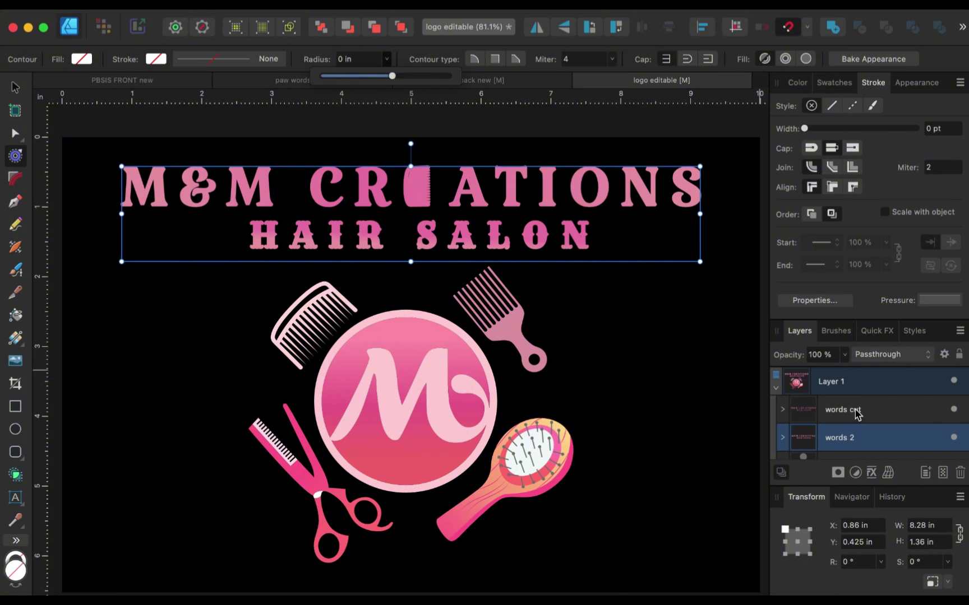
Give the "words cut" group a blue stroke with the hex colour 1100FF.
left_click(881, 413)
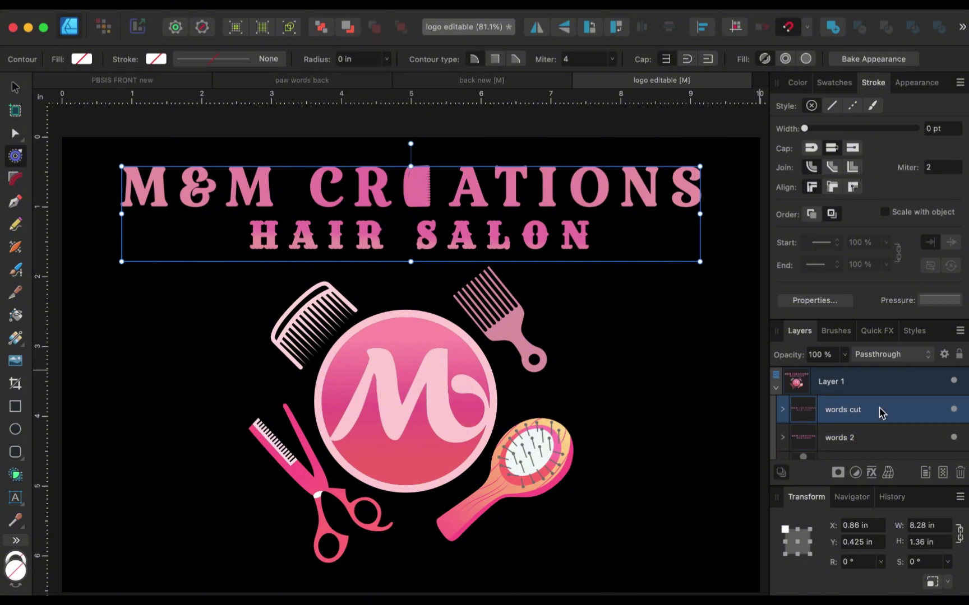
left_click(153, 61)
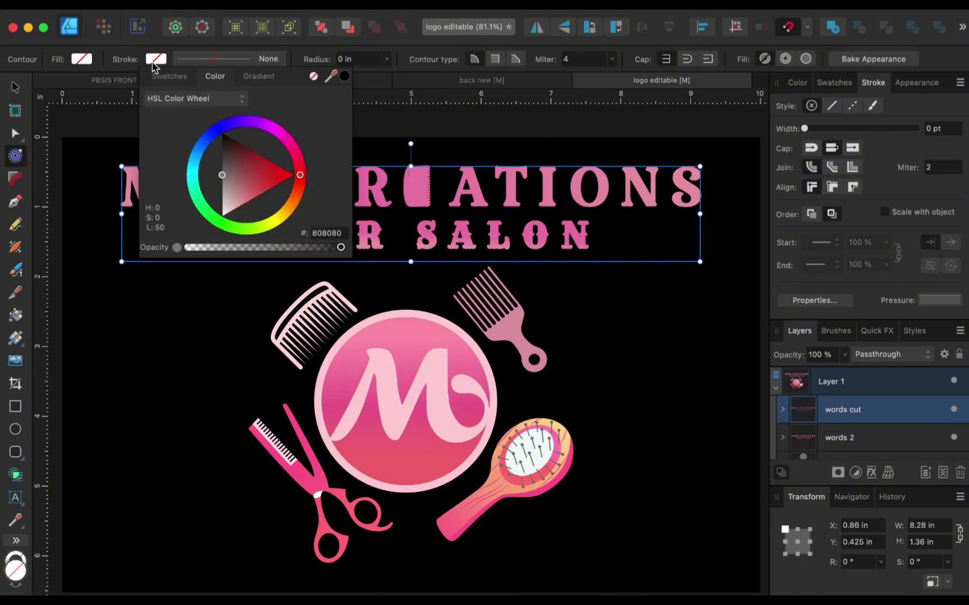
left_click(178, 78)
left_click(213, 79)
left_click(217, 130)
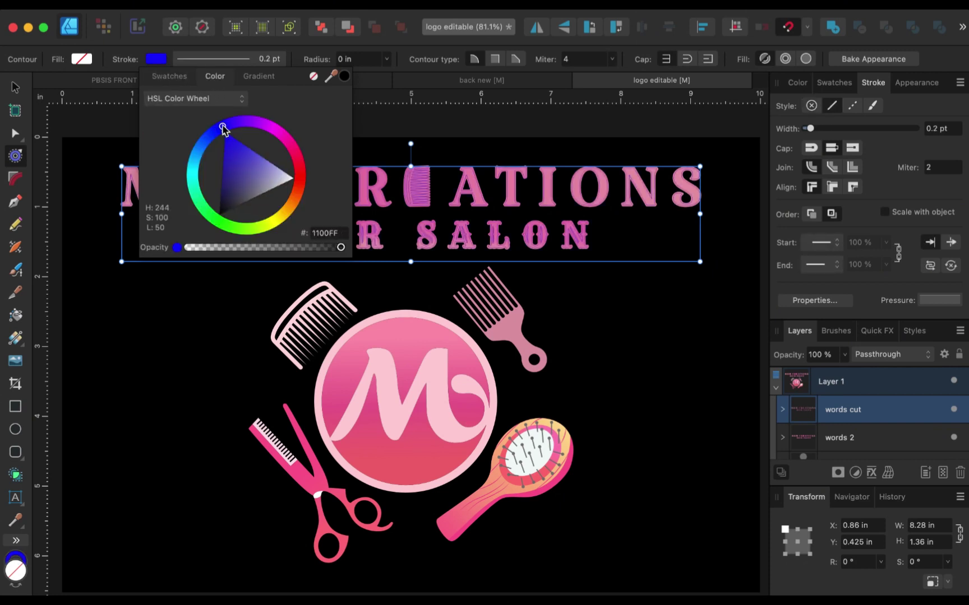
Set the stroke width of the "words cut" group to 0.4 pt.
left_click(233, 60)
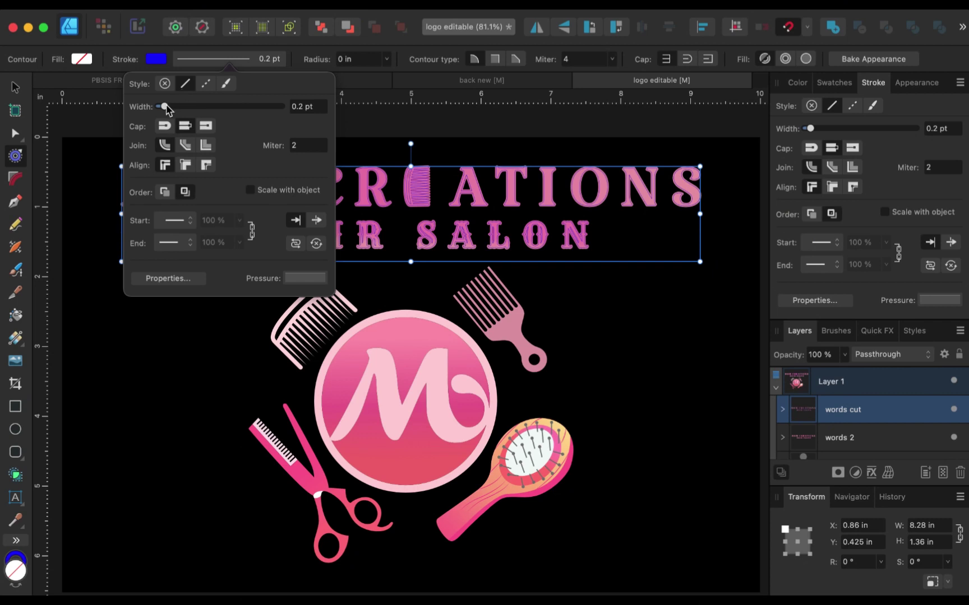
left_click_drag(164, 107, 168, 107)
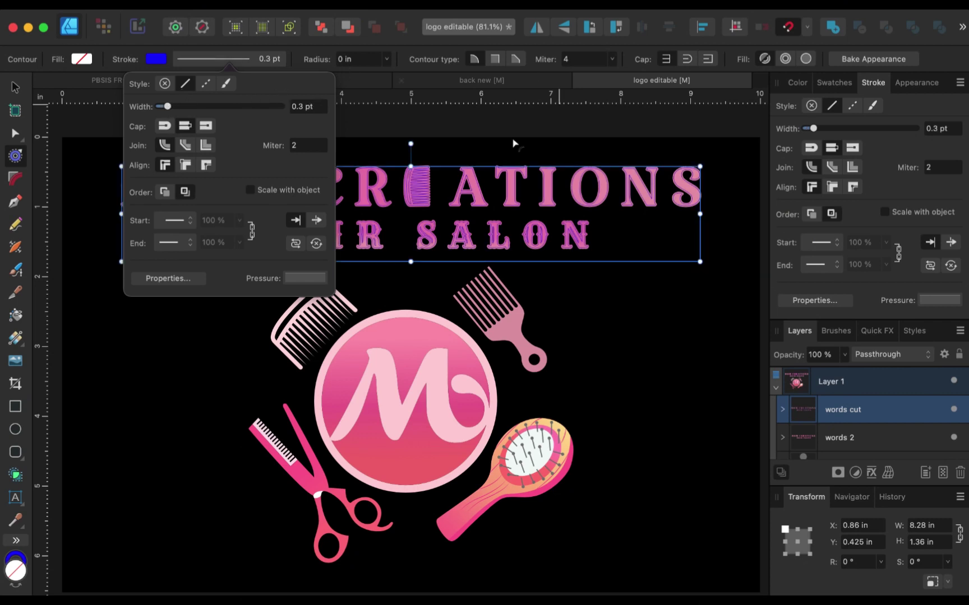
left_click_drag(168, 107, 170, 106)
left_click(853, 414)
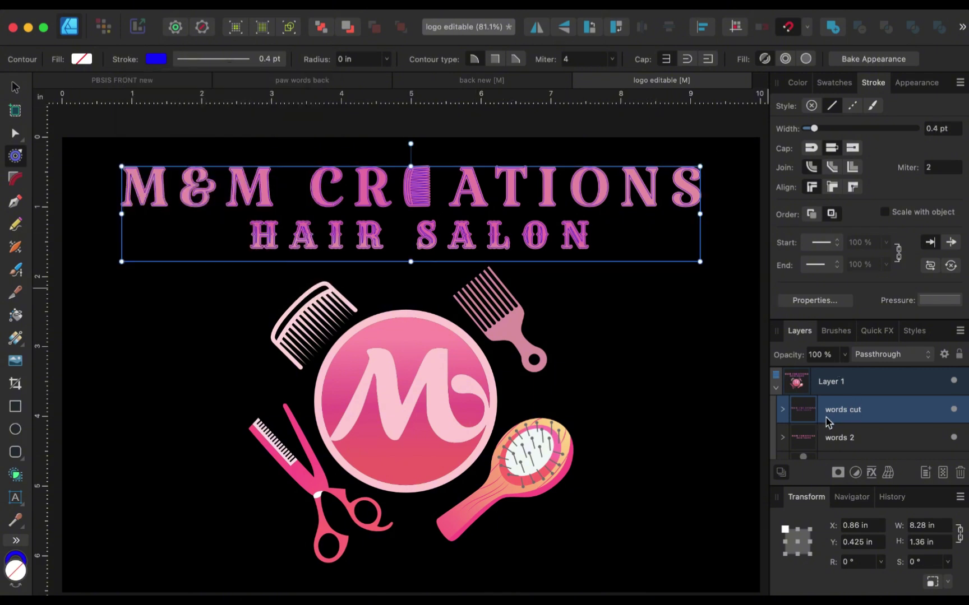
scroll(825, 418, "down", 2)
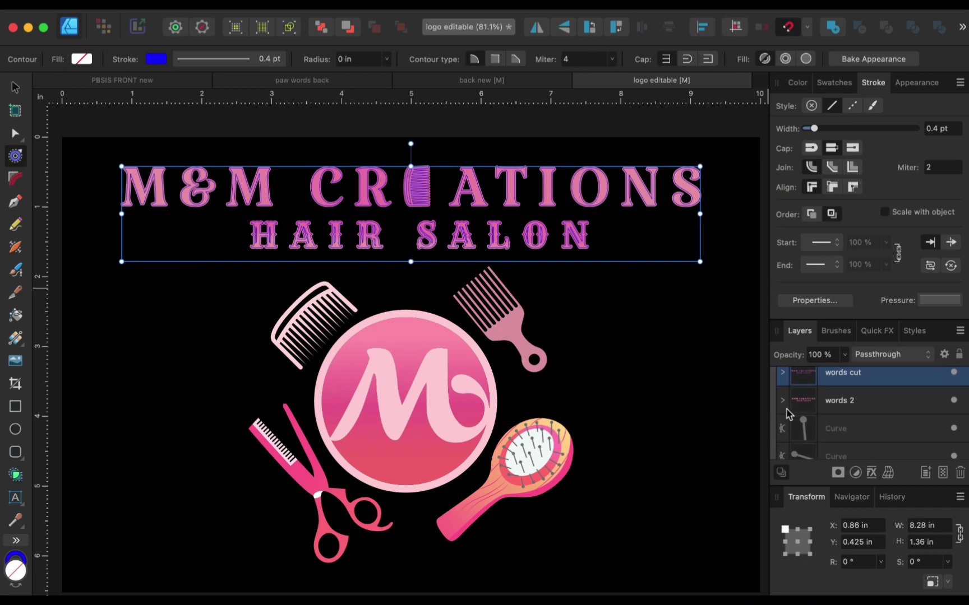
Group all the hairbrush curves, from the first bristle curve down to the solid pink brush shape, into one group.
left_click(827, 426)
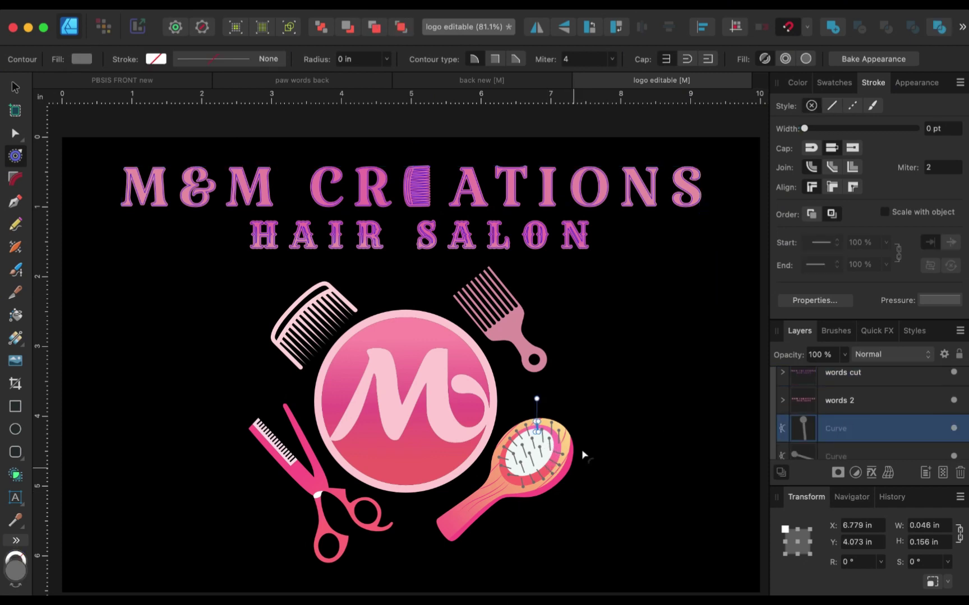
scroll(848, 430, "down", 5)
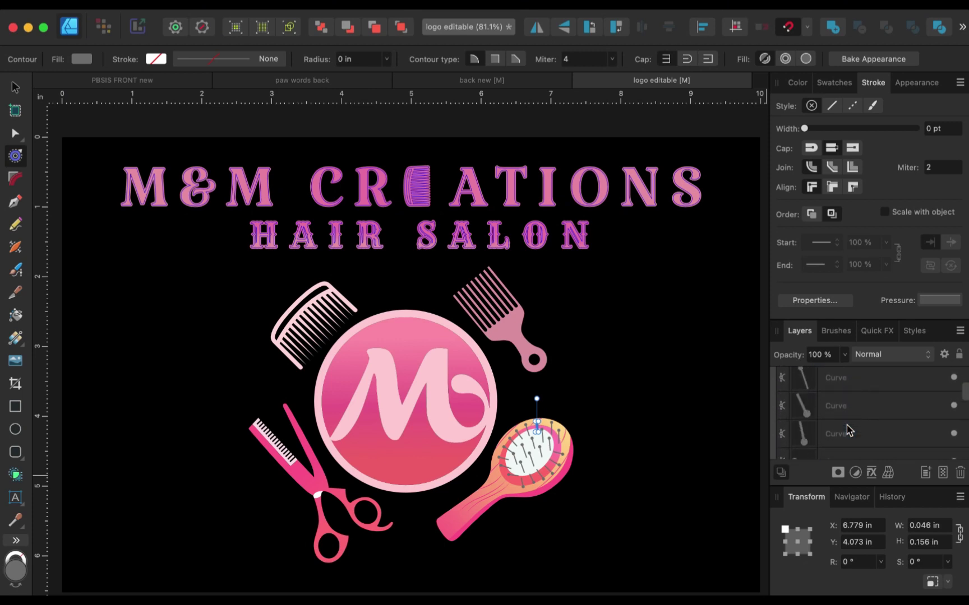
scroll(847, 430, "down", 1)
scroll(848, 430, "down", 2)
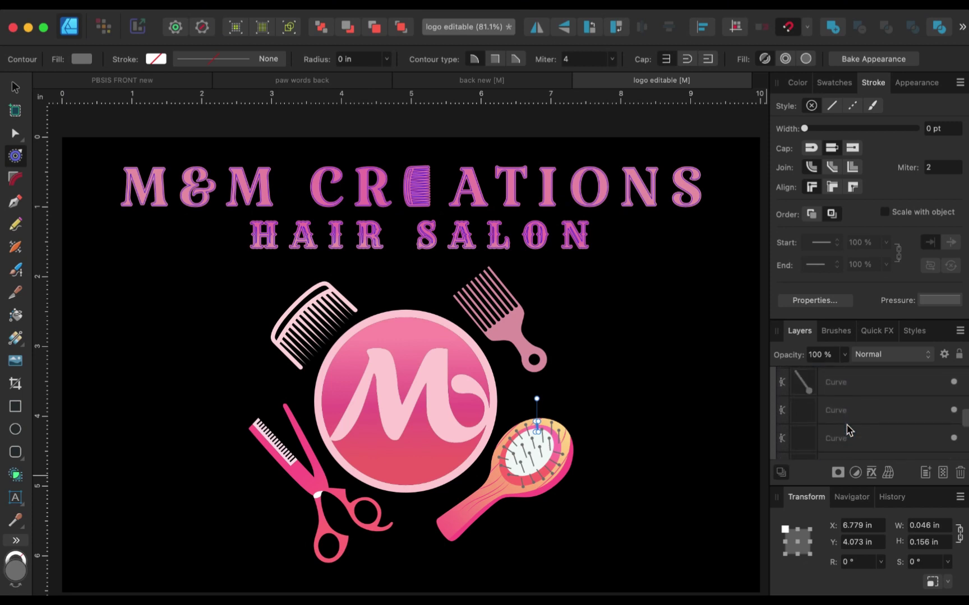
scroll(847, 430, "up", 2)
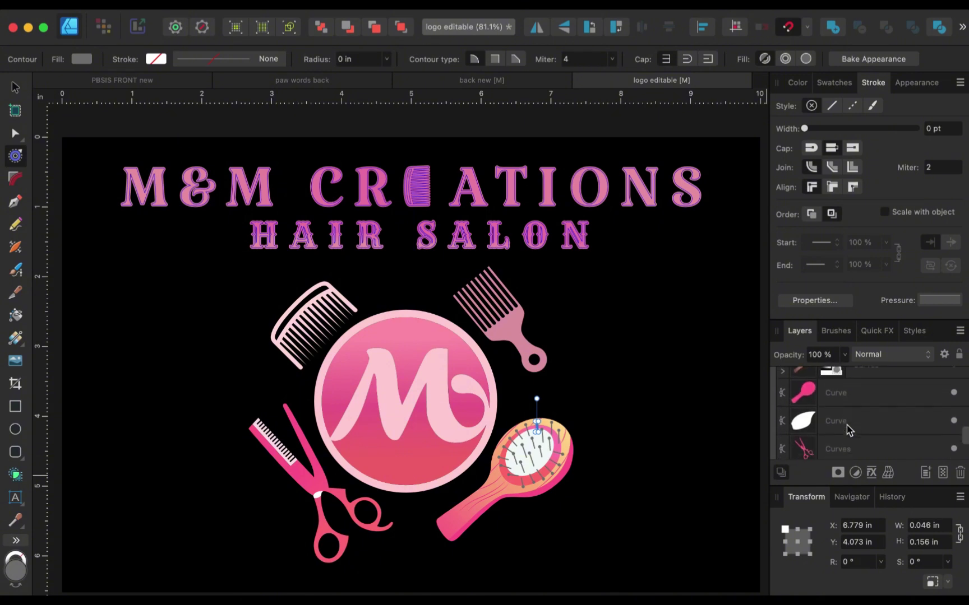
scroll(839, 432, "up", 5)
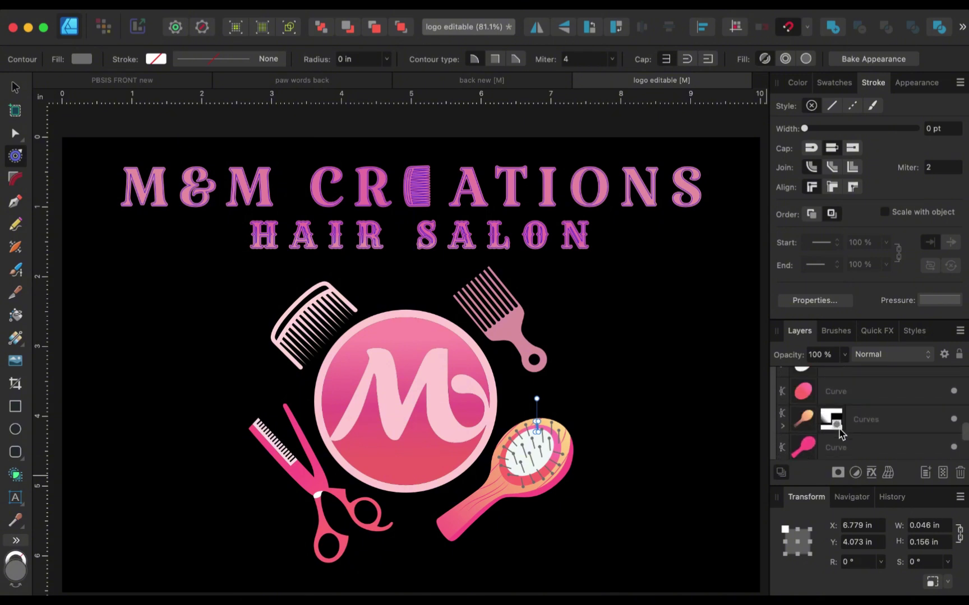
scroll(839, 432, "up", 1)
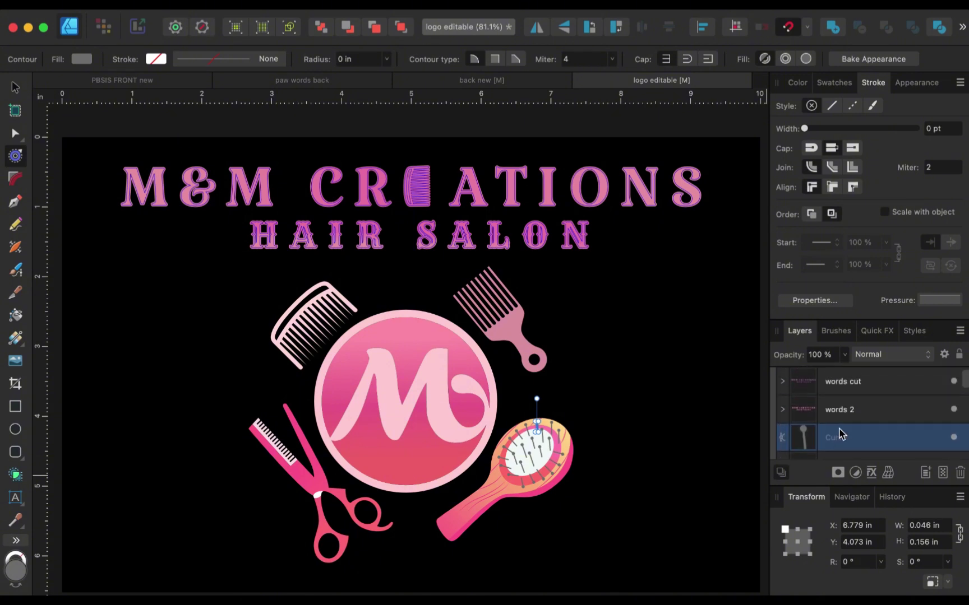
scroll(840, 437, "down", 2)
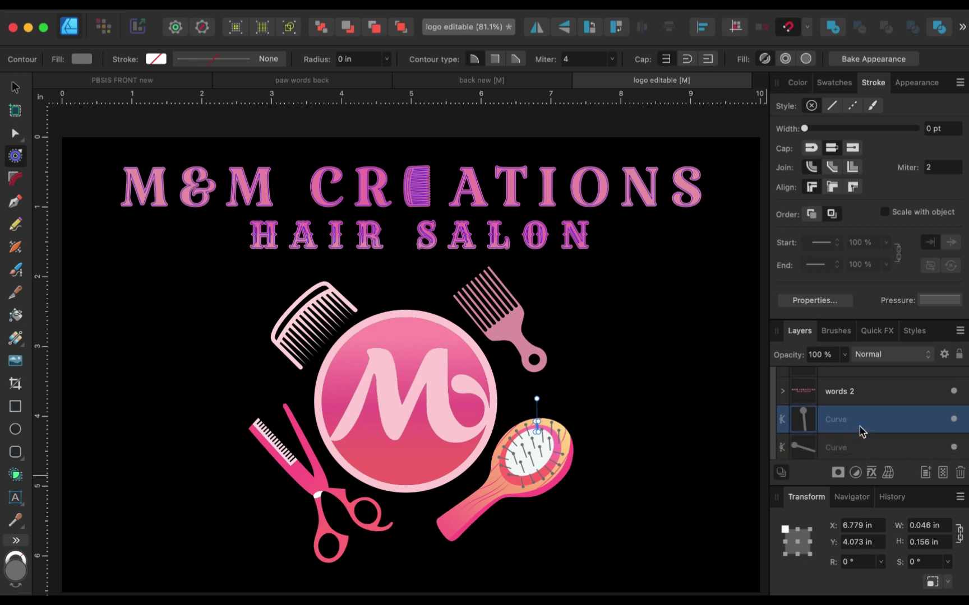
scroll(862, 432, "down", 5)
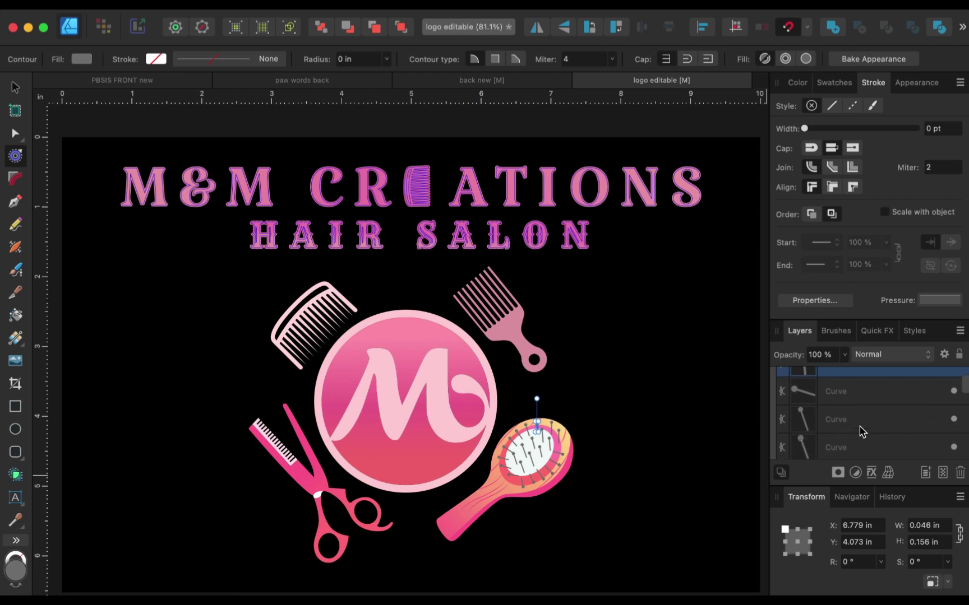
scroll(862, 432, "down", 5)
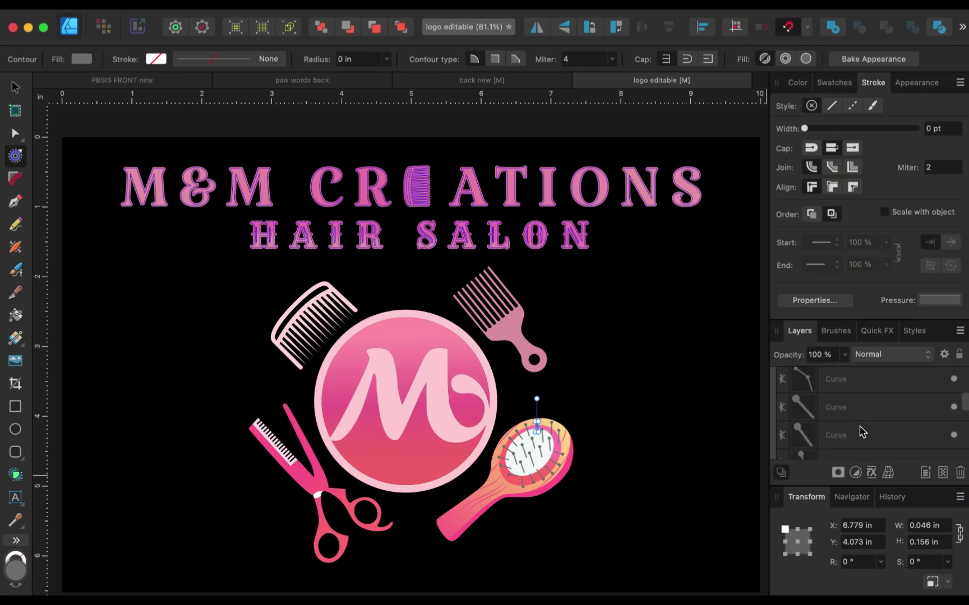
scroll(862, 431, "down", 5)
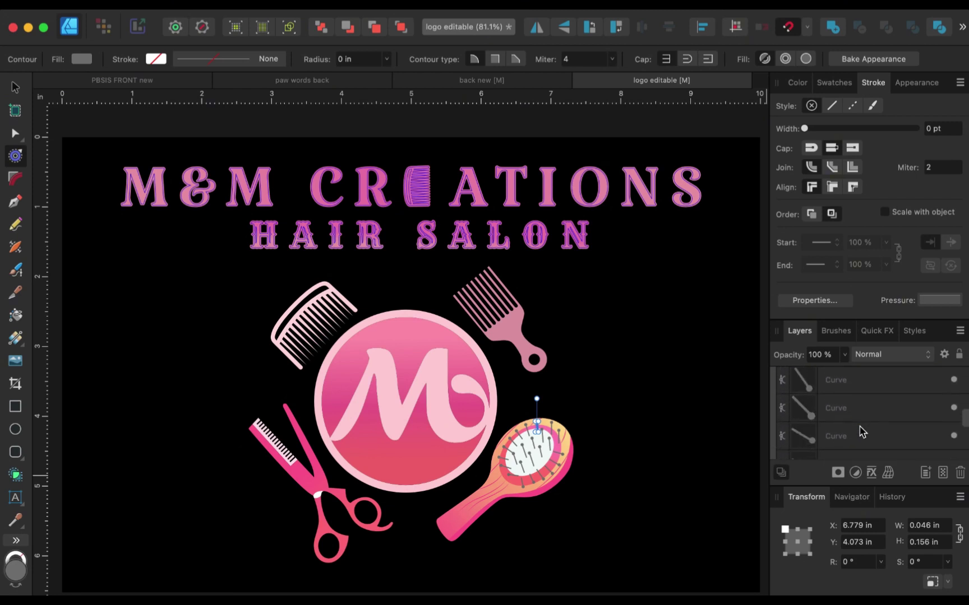
scroll(862, 432, "down", 5)
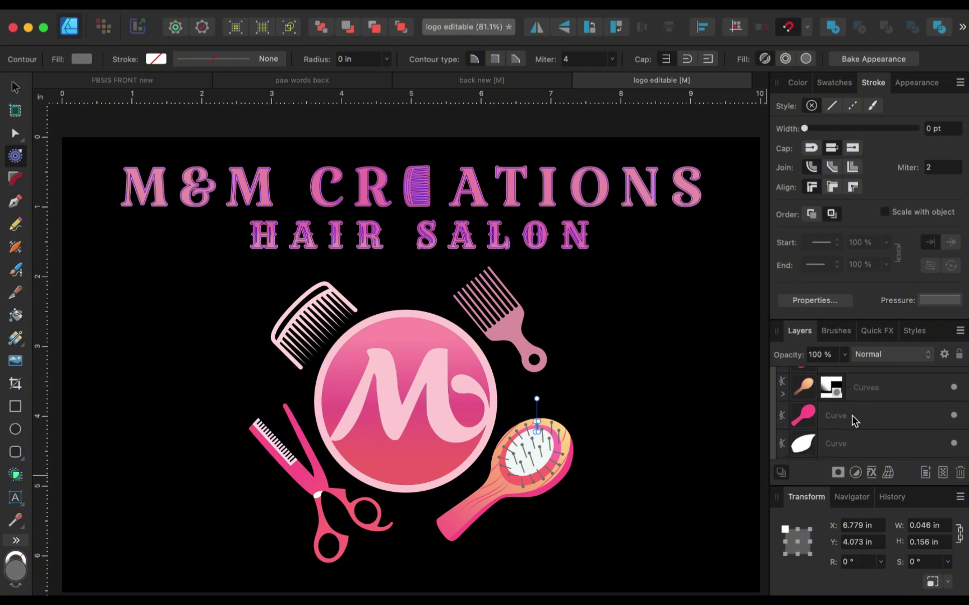
left_click(853, 420, "shift")
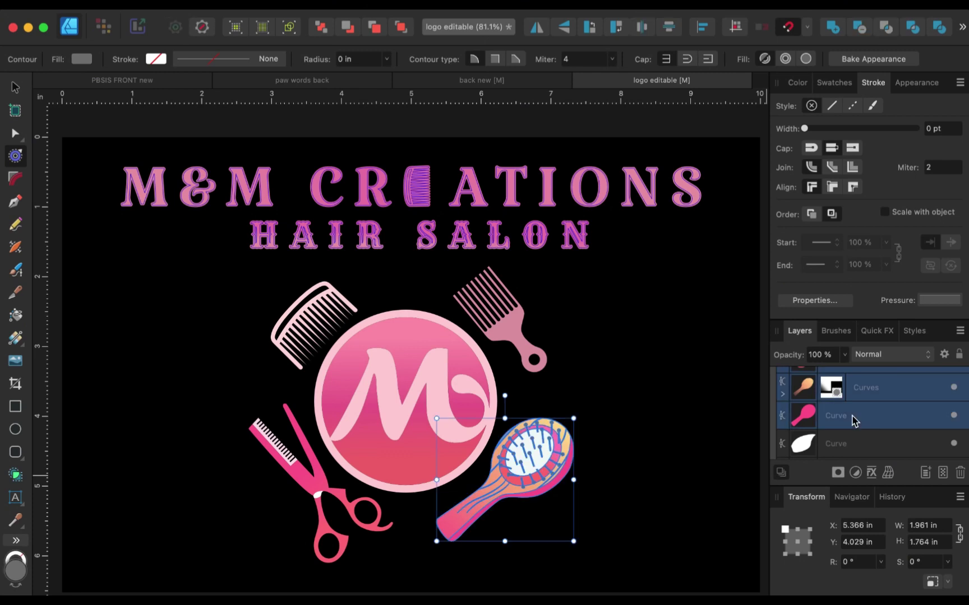
left_click(15, 88)
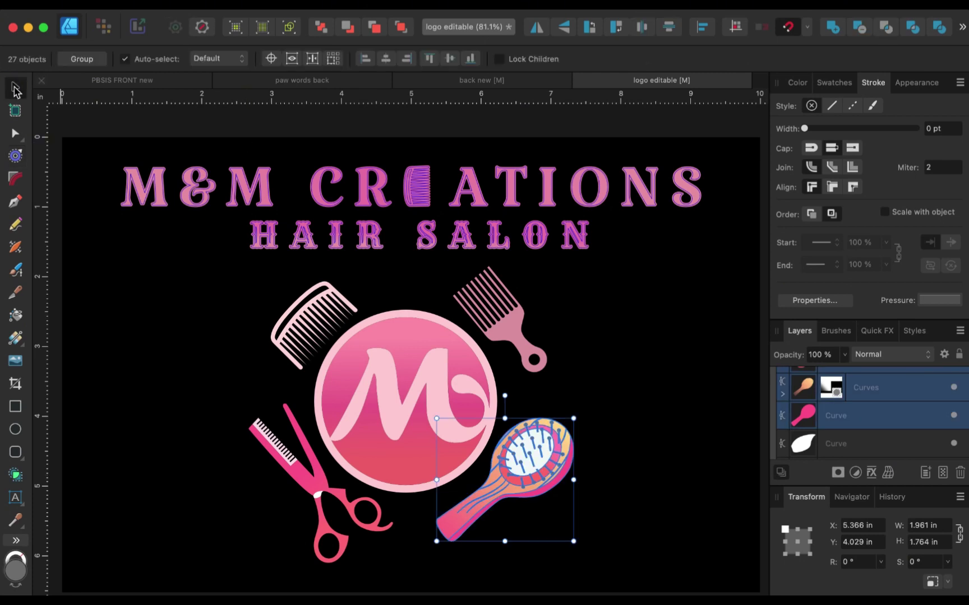
left_click(81, 58)
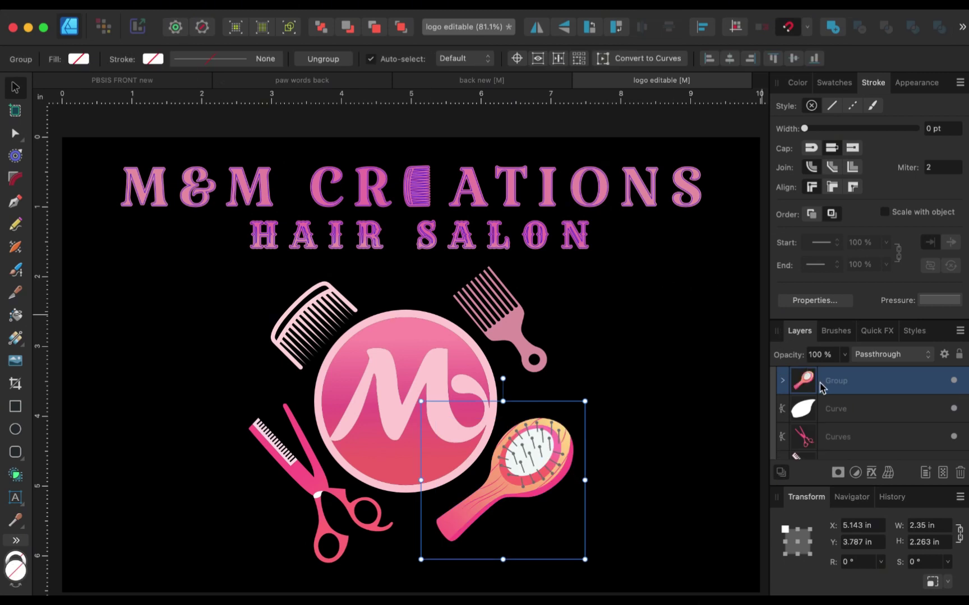
Group the white pivot curve, the scissor blades and the comb-tooth curve into one scissors group.
scroll(821, 386, "up", 2)
scroll(821, 387, "down", 2)
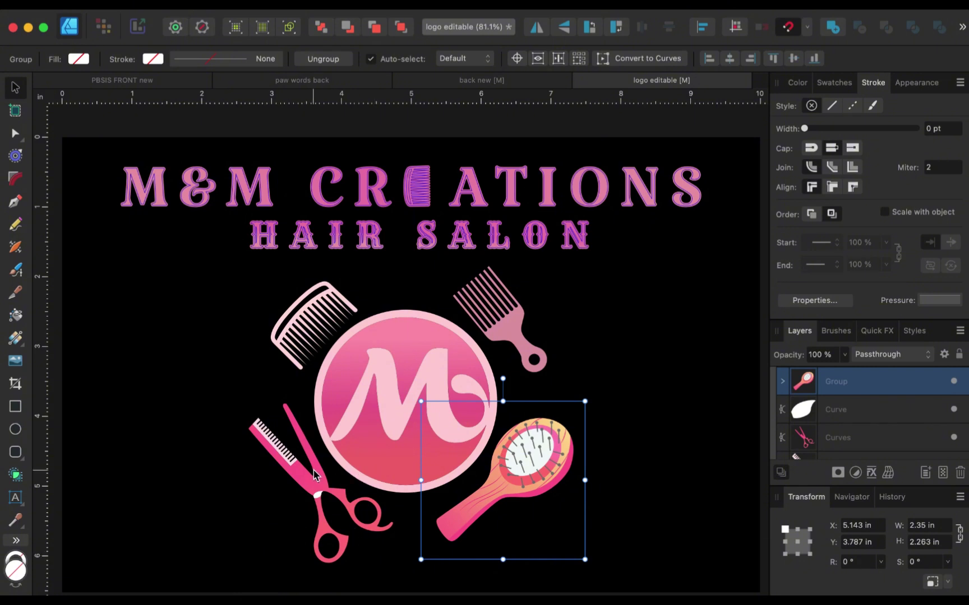
left_click(882, 411)
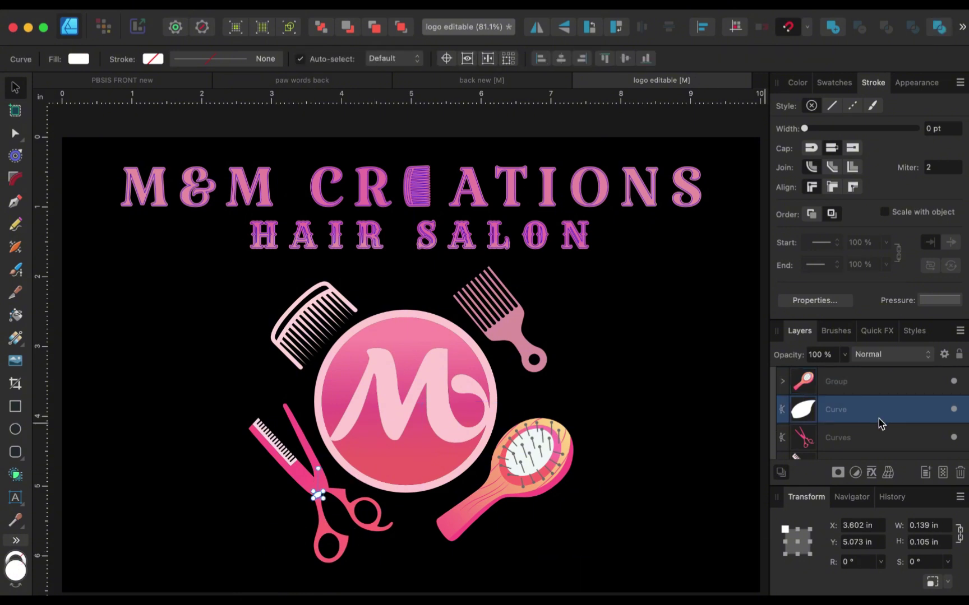
scroll(882, 425, "down", 3)
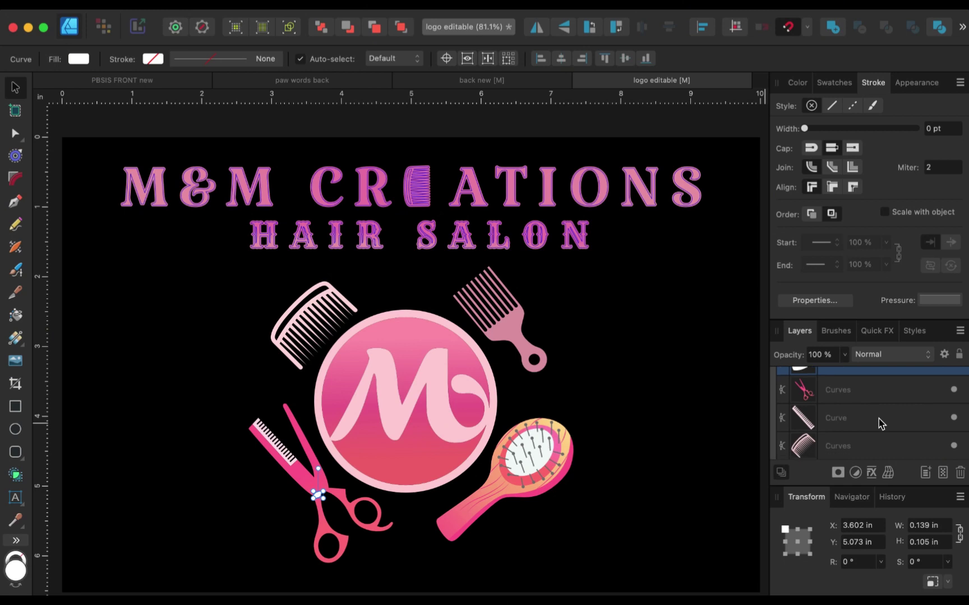
left_click(882, 417, "shift")
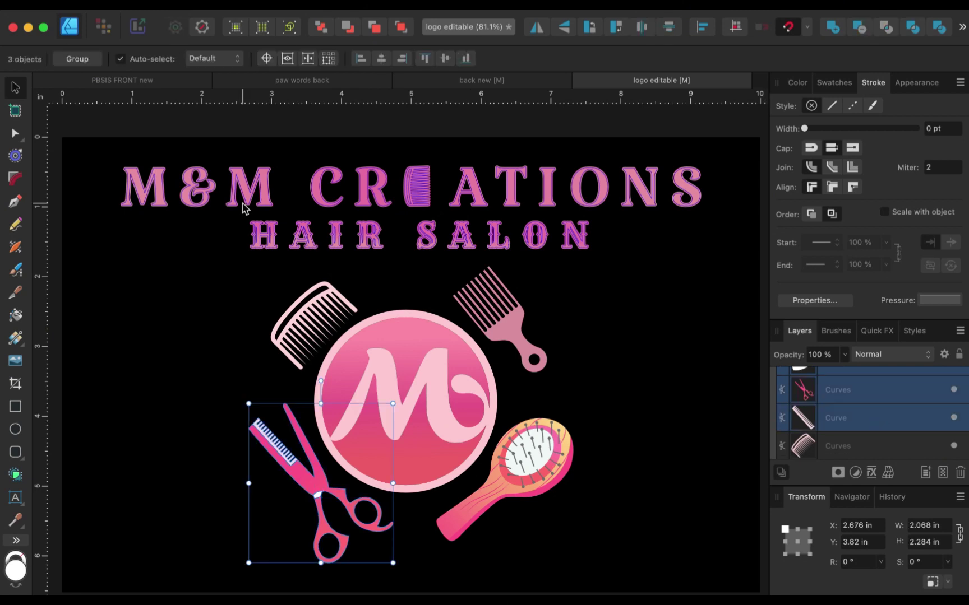
left_click(87, 60)
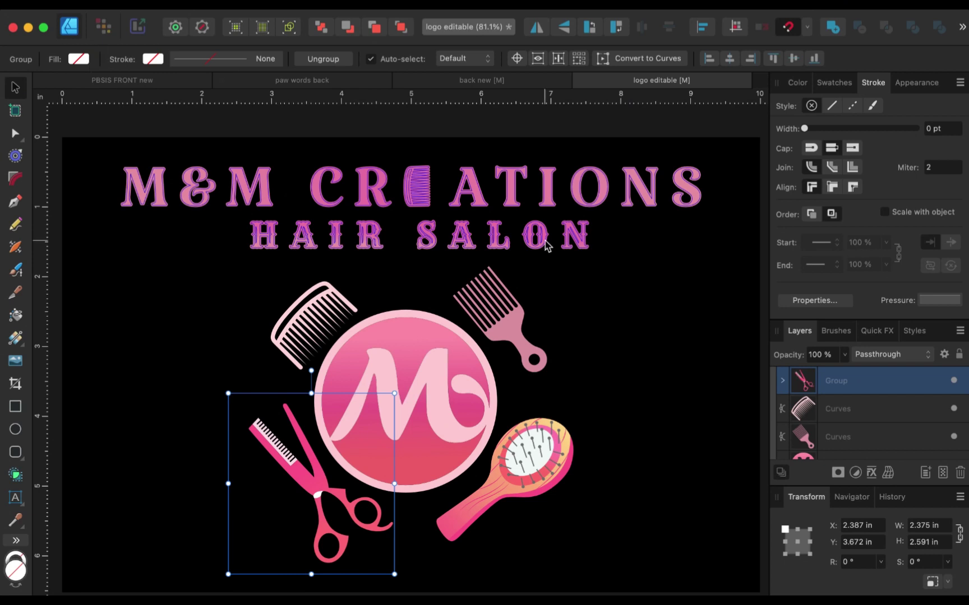
Rename the hairbrush group as "Brush".
scroll(845, 420, "down", 1)
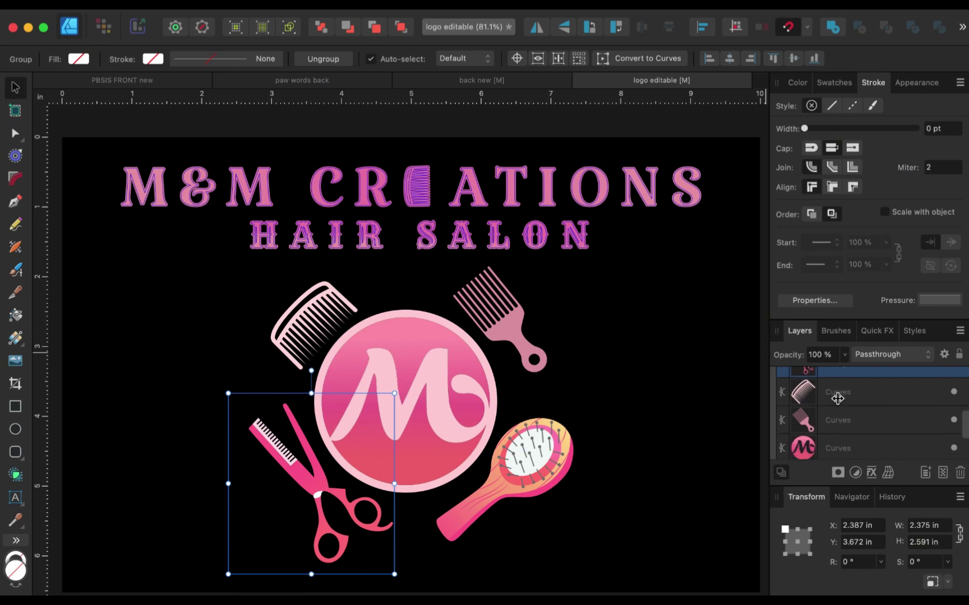
scroll(845, 406, "up", 2)
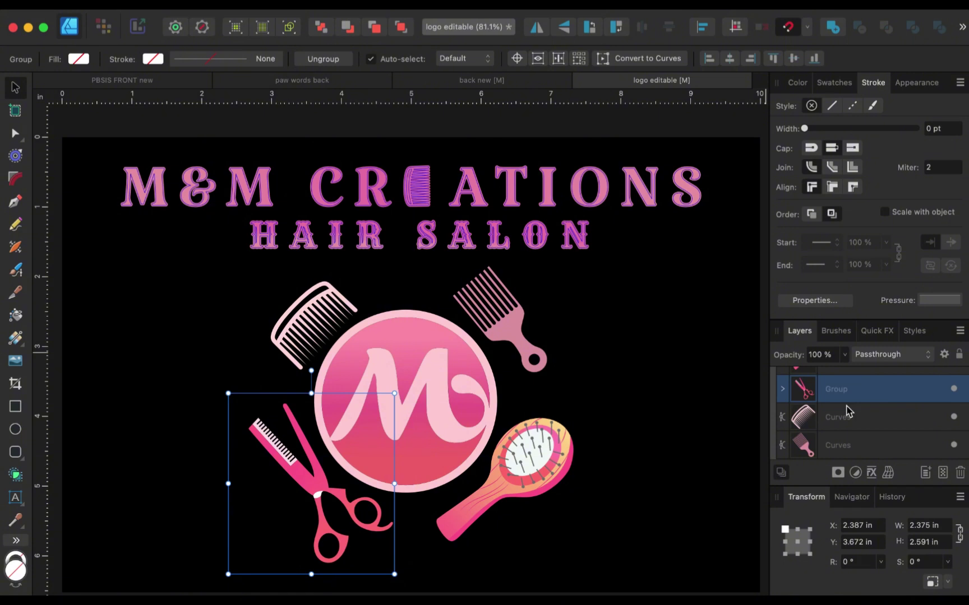
scroll(846, 412, "up", 4)
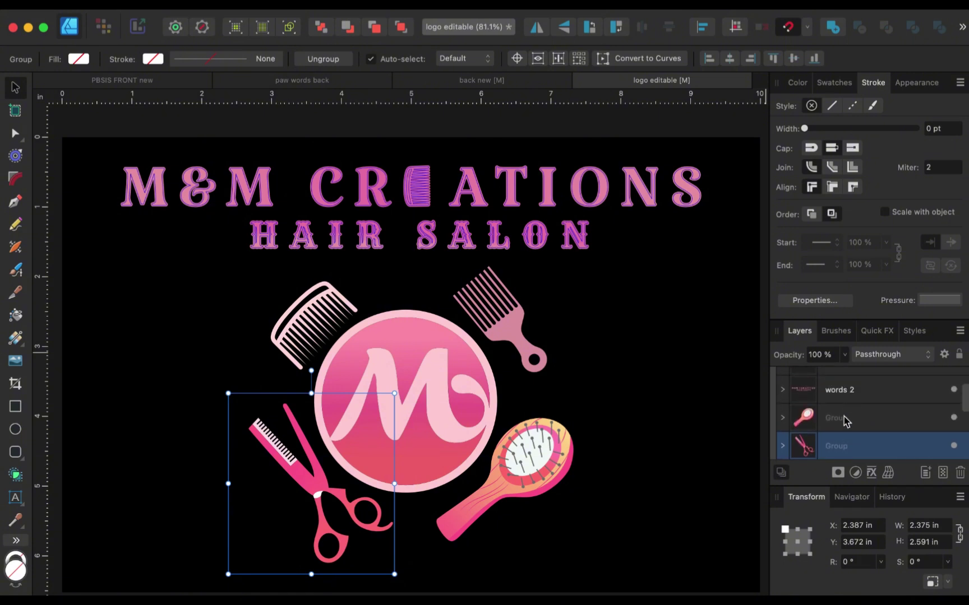
double_click(843, 418)
type("Brush")
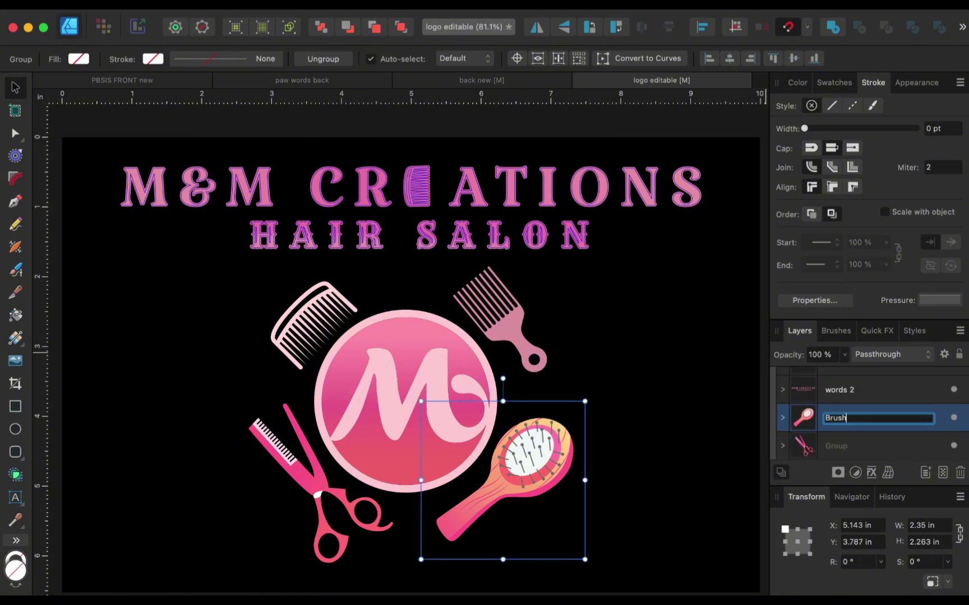
key("Return")
Duplicate the "Brush" group and rename the upper copy as "brush art".
right_click(893, 417)
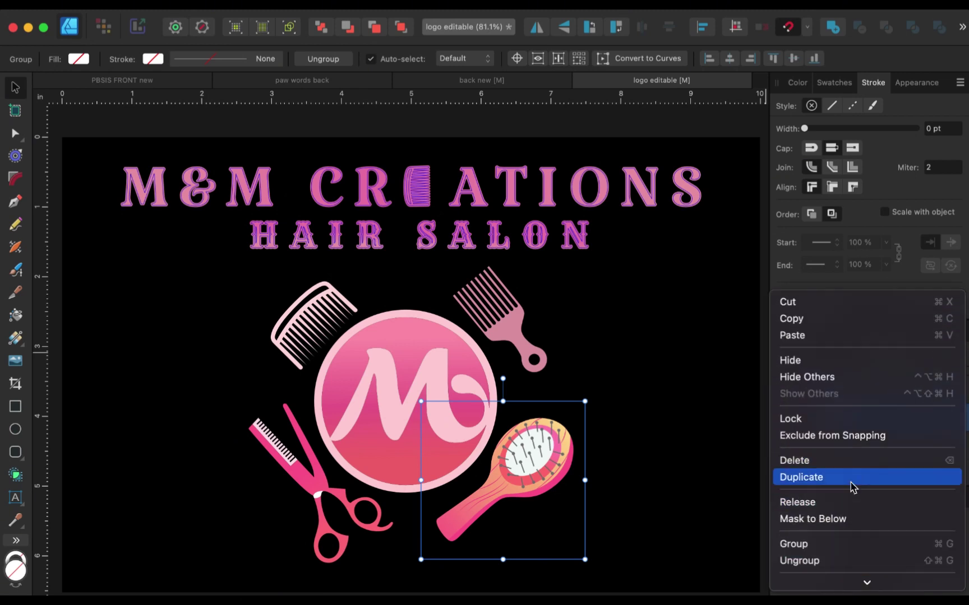
left_click(853, 485)
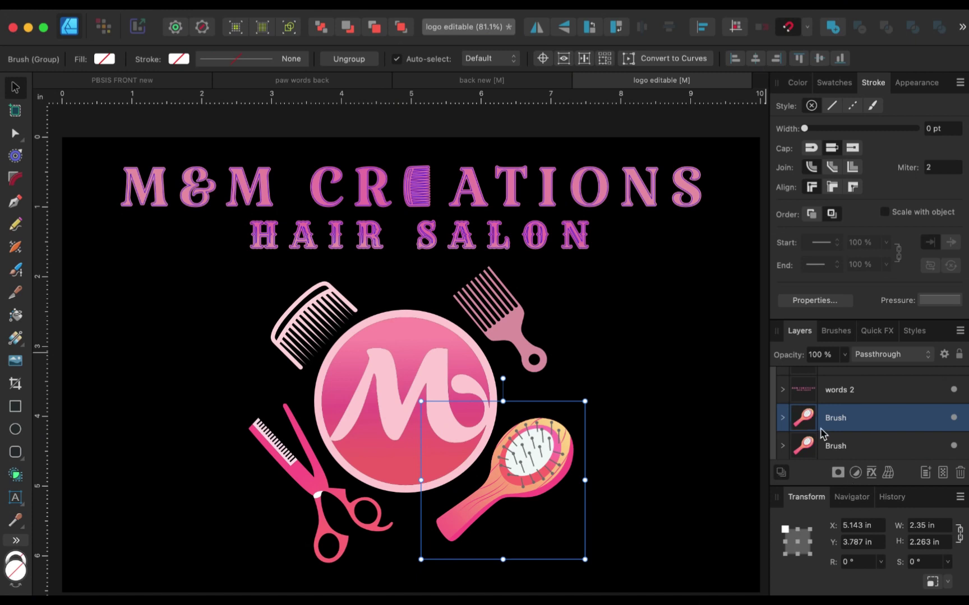
double_click(835, 418)
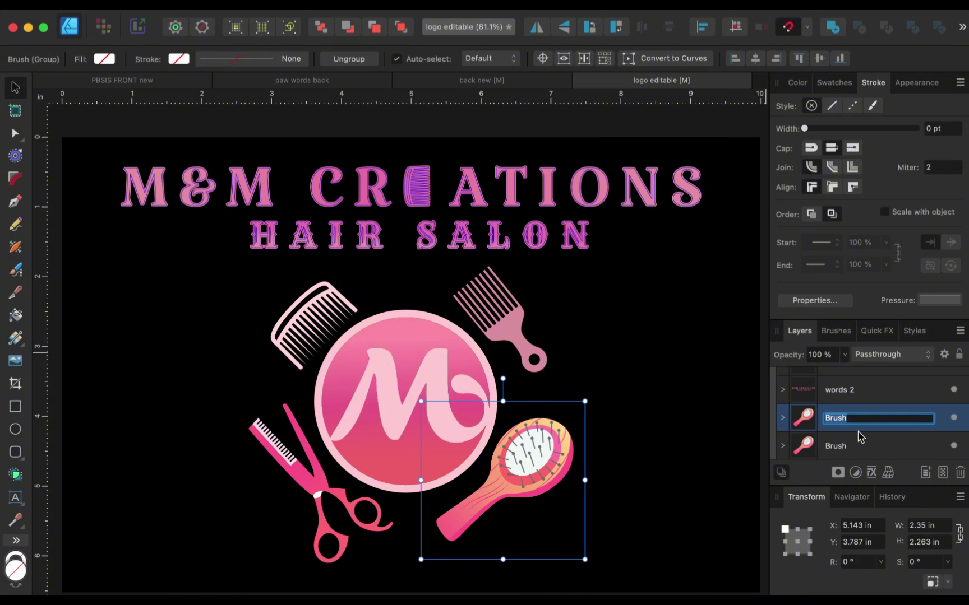
type("art")
key("Return")
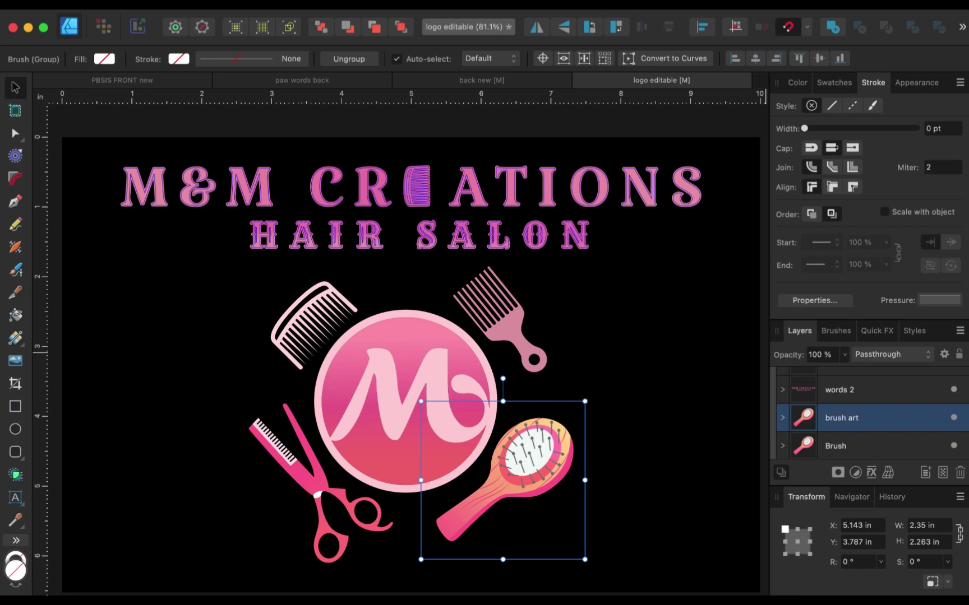
Rename the lower "Brush" group as "Brush cut".
left_click(871, 450)
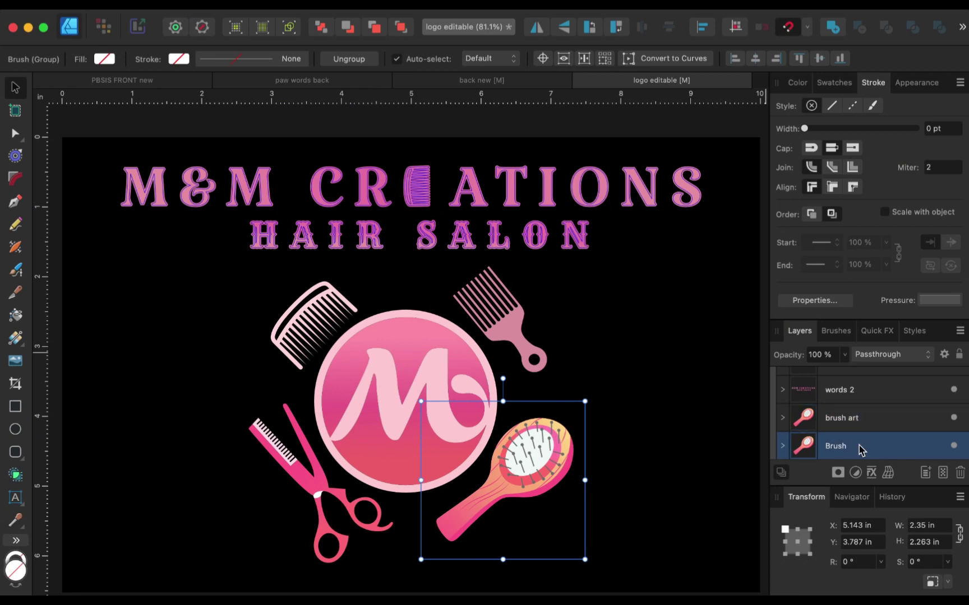
double_click(840, 445)
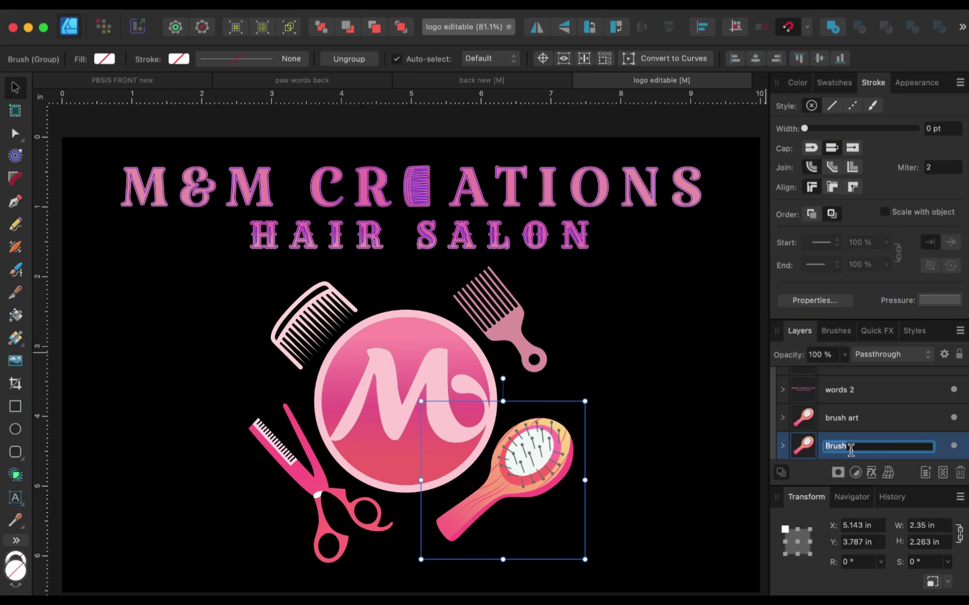
type("B")
key("Return")
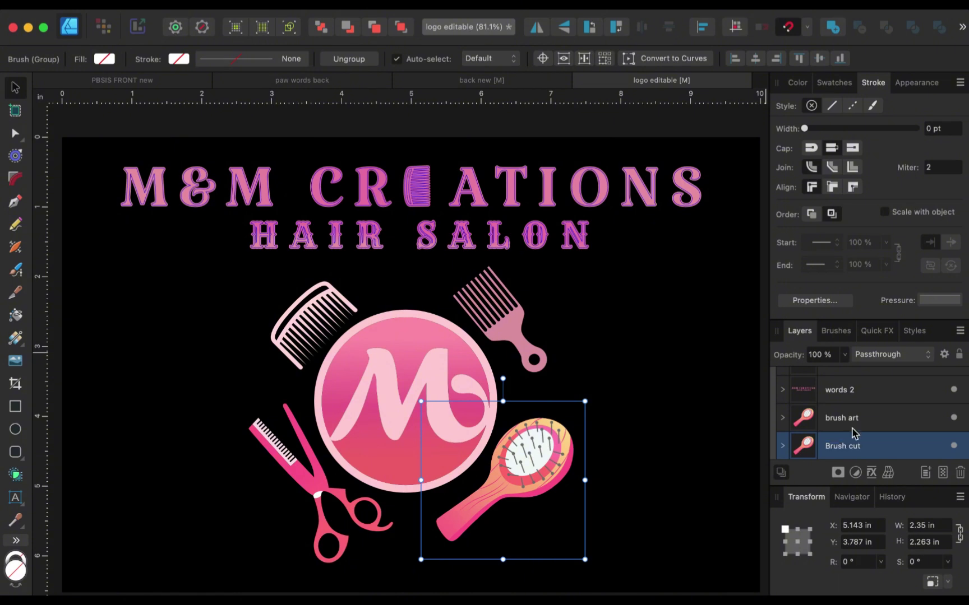
Merge the "Brush cut" group into a single silhouette curve with the Add operation and duplicate that curve.
scroll(852, 433, "down", 2)
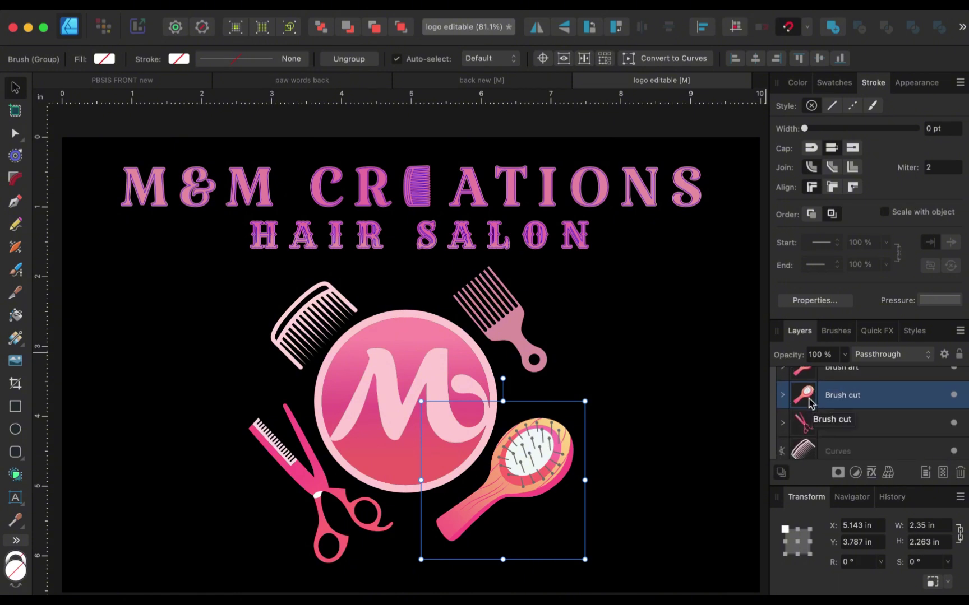
left_click(839, 35)
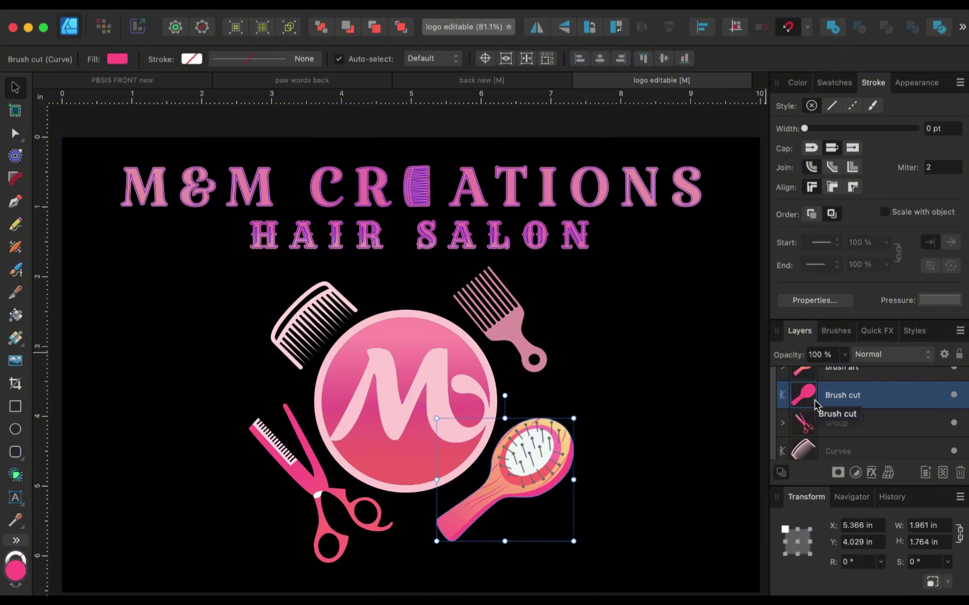
right_click(883, 401)
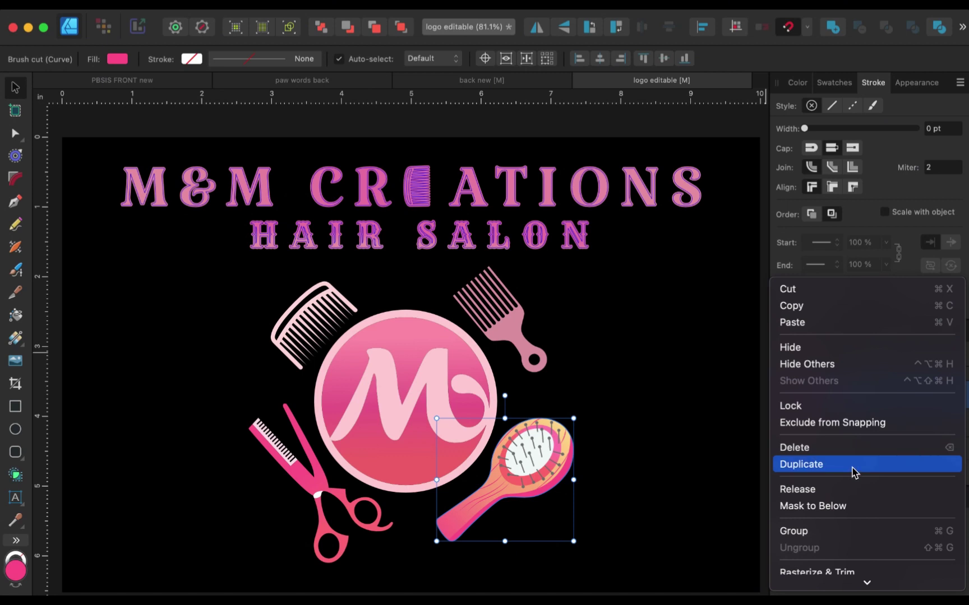
left_click(854, 470)
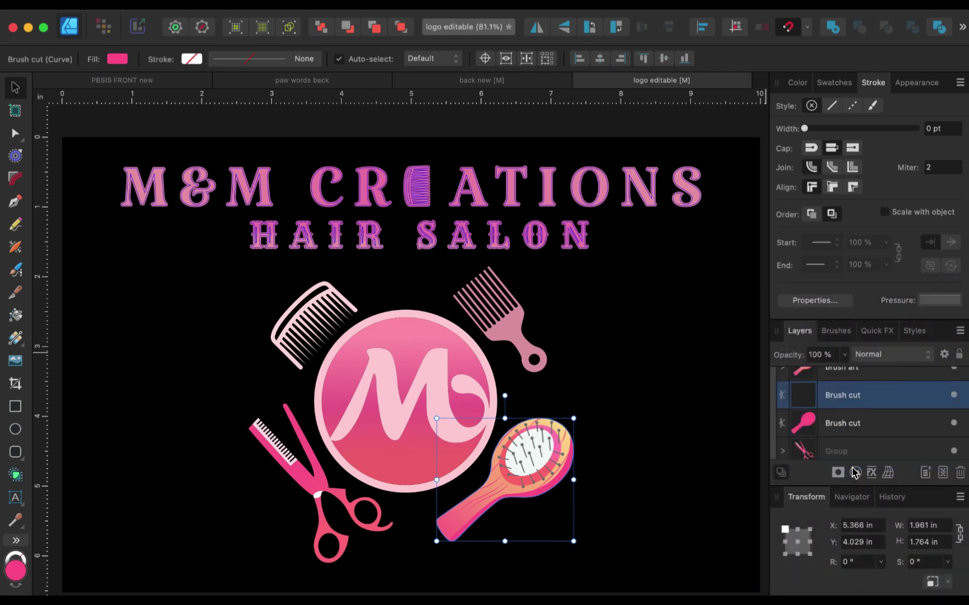
Rename the lower "Brush cut" curve as "Brush bleed".
left_click(843, 427)
double_click(844, 425)
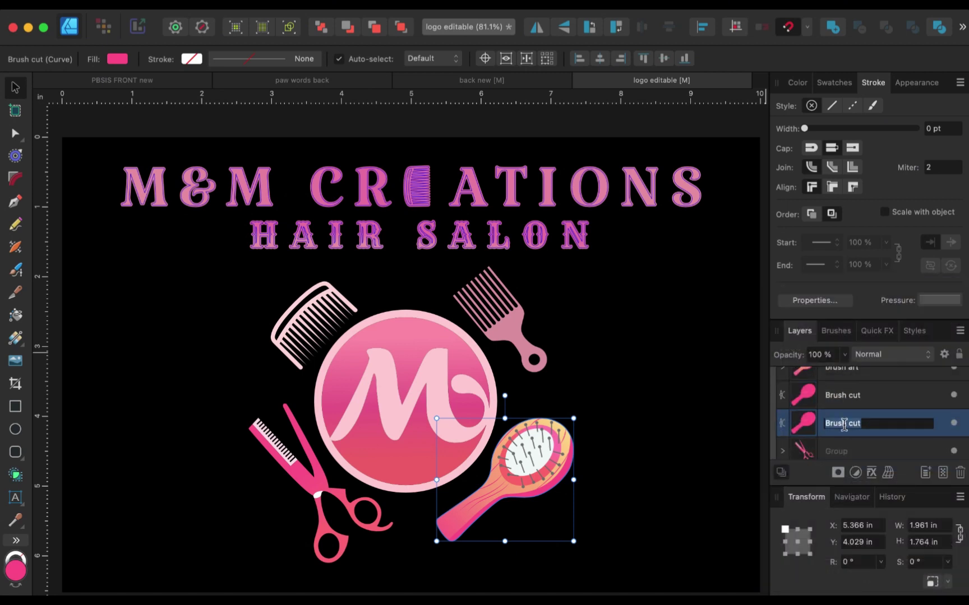
left_click(865, 427)
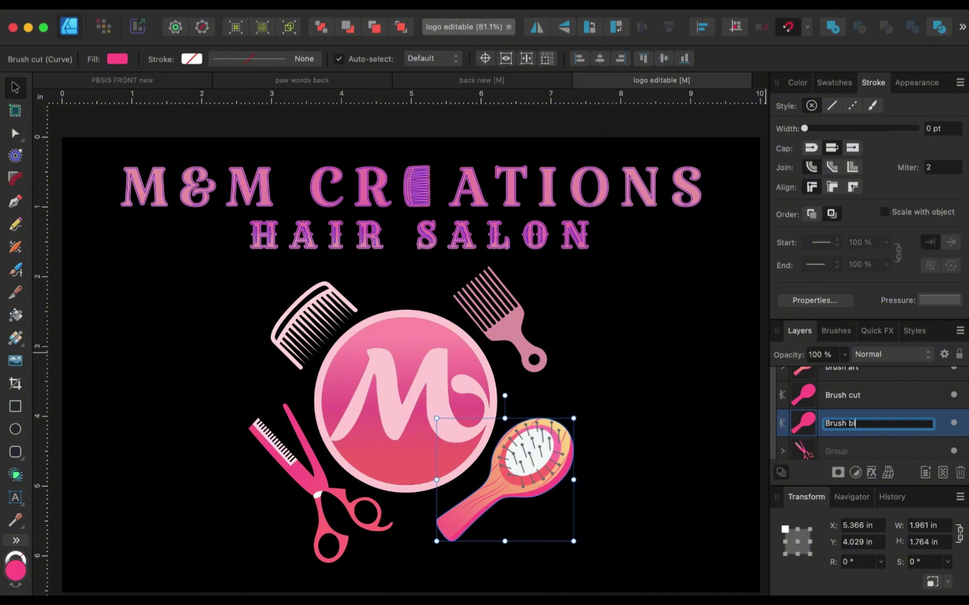
key("Return")
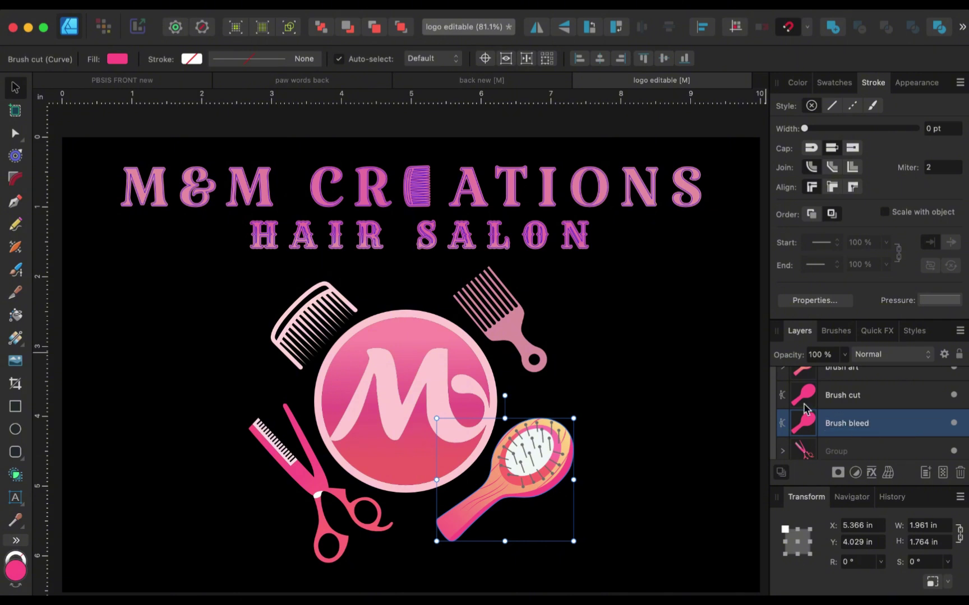
Duplicate the scissors group and rename the upper copy as "Scissor art".
scroll(858, 429, "down", 2)
left_click(858, 426)
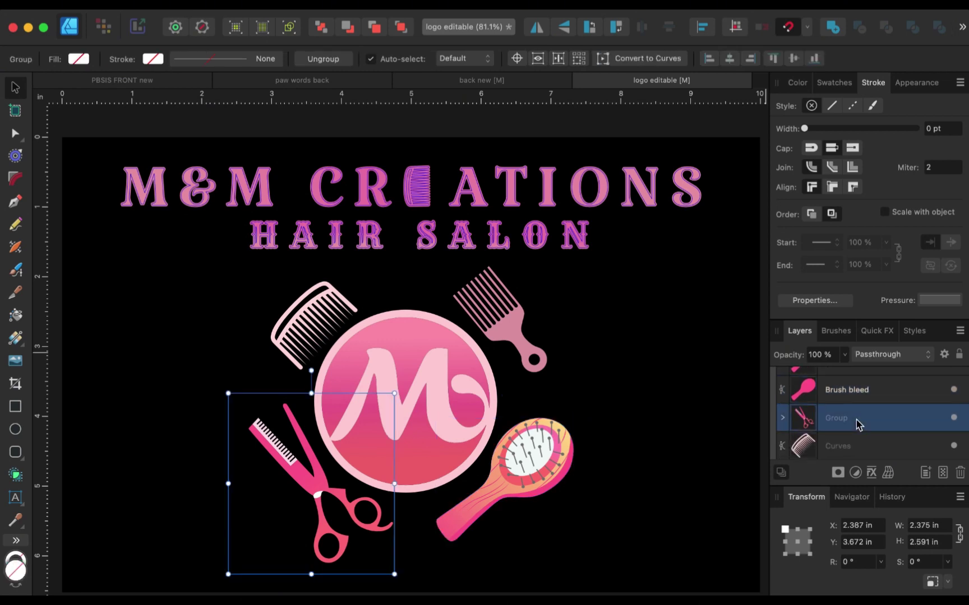
right_click(857, 424)
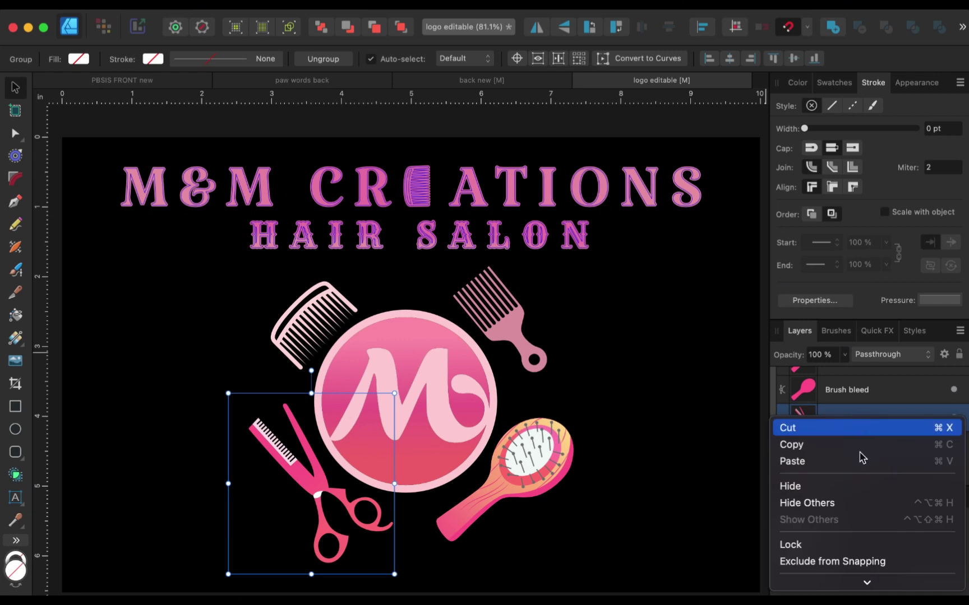
left_click(861, 554)
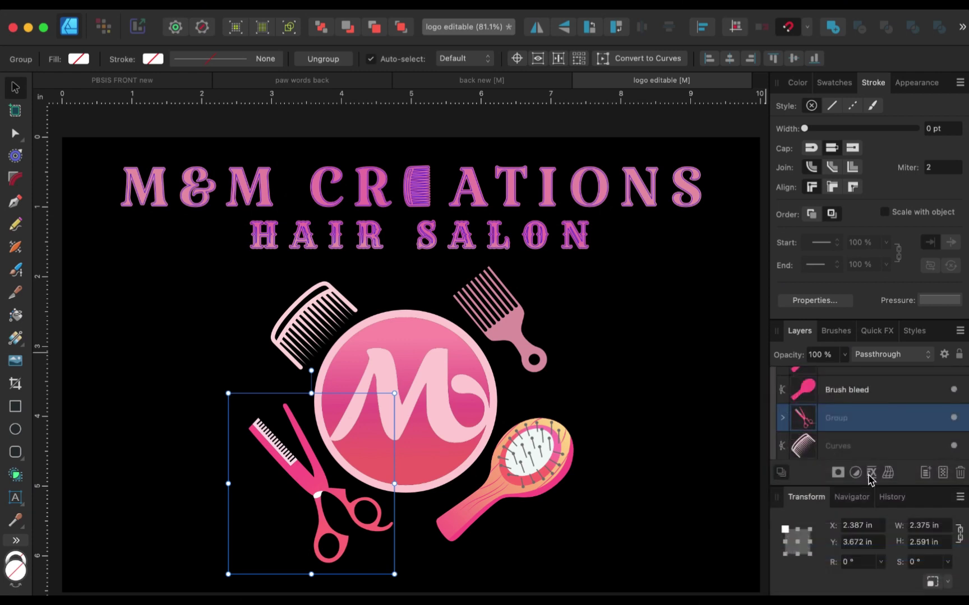
double_click(841, 418)
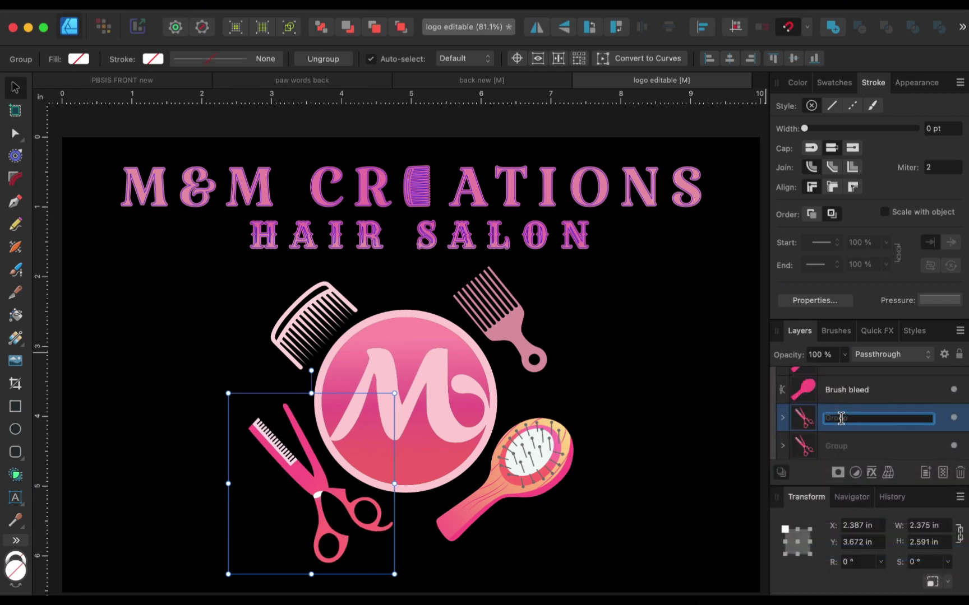
type("Scissor art")
key("Return")
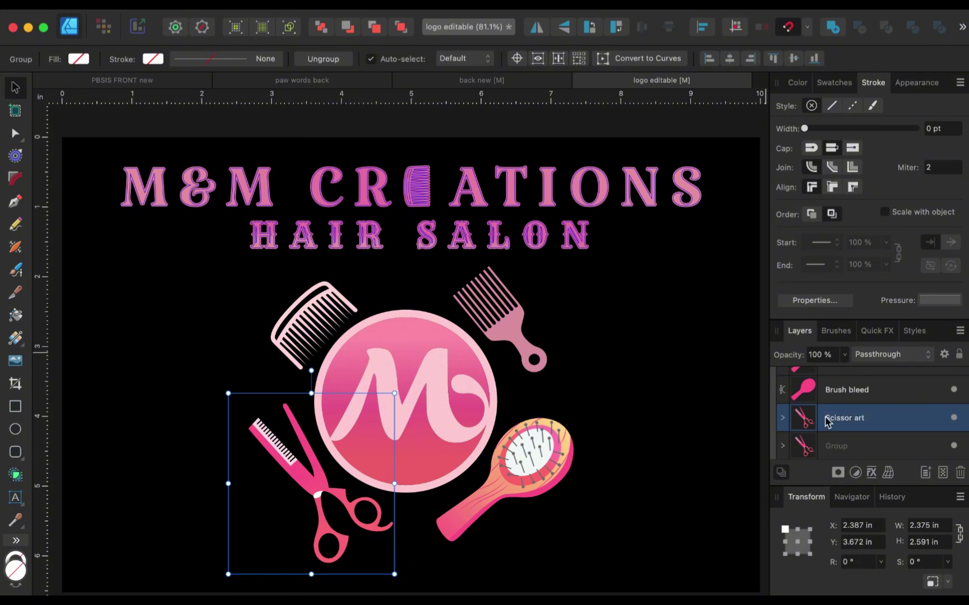
Rename the lower scissors group as "Scissor cut".
double_click(831, 446)
type("S")
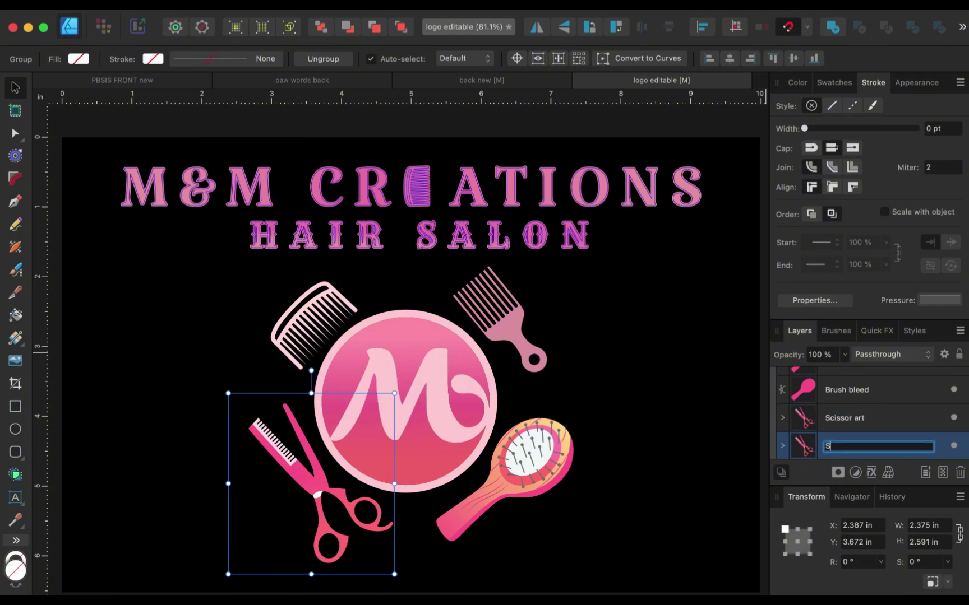
type("cissor cut")
key("Return")
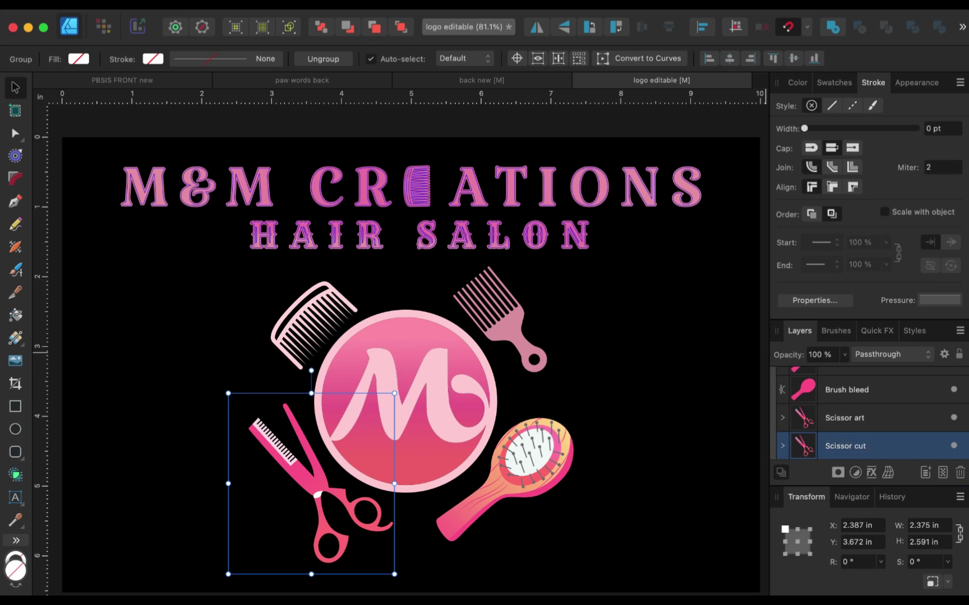
Merge the "Scissor cut" group into a single silhouette with the Add operation and duplicate the result.
left_click(836, 32)
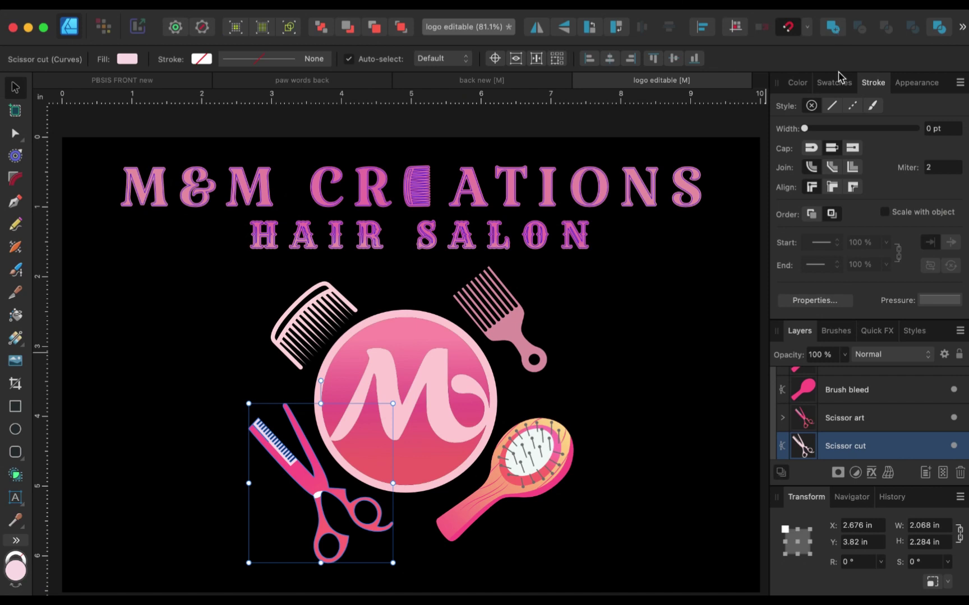
scroll(851, 402, "down", 1)
scroll(851, 402, "down", 2)
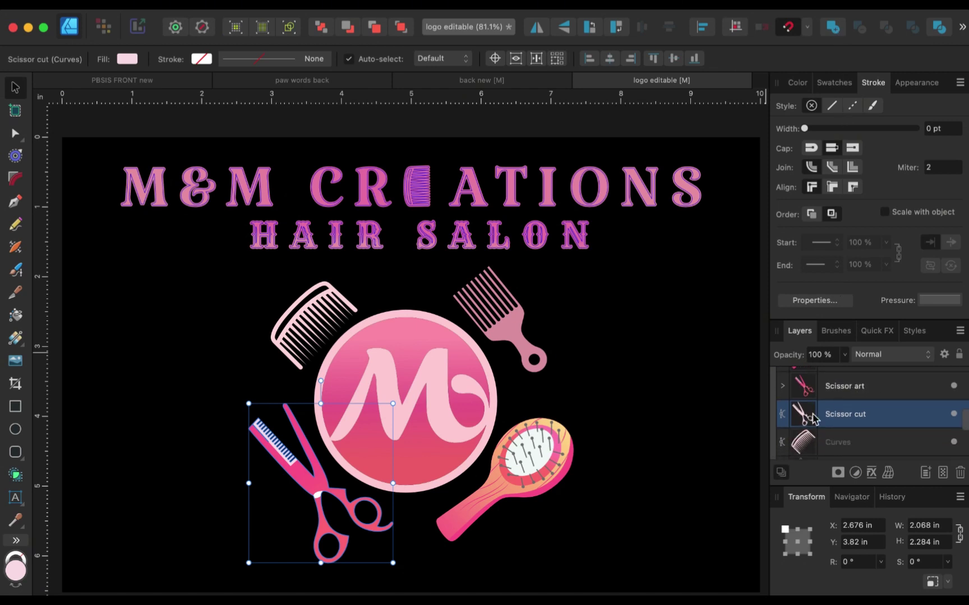
right_click(868, 420)
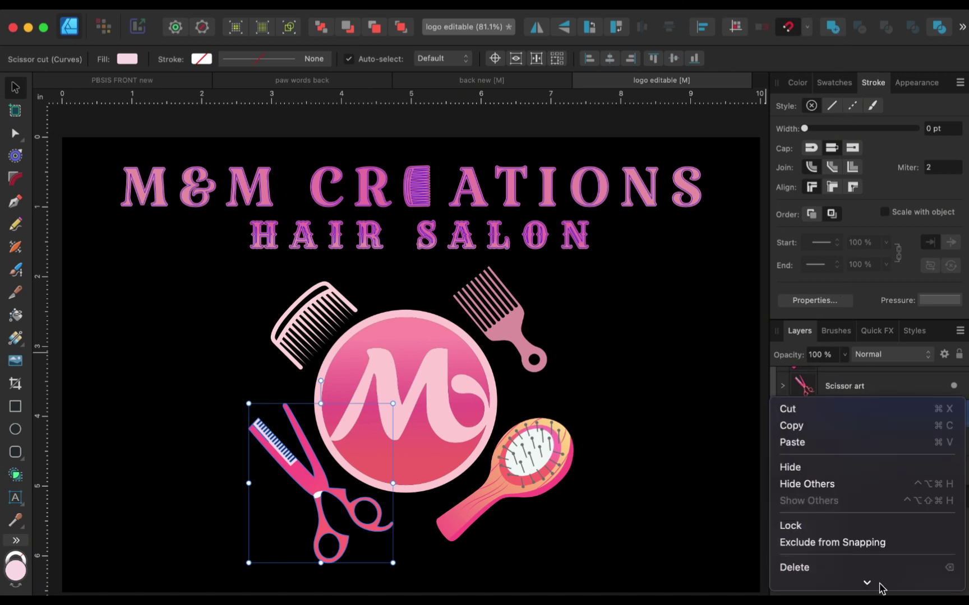
left_click(888, 518)
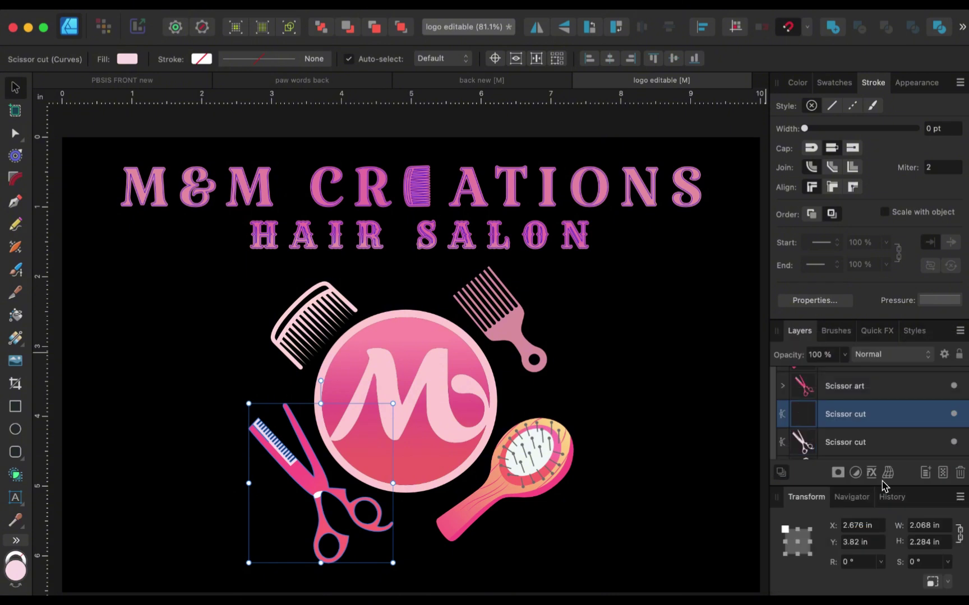
Rename the lower "Scissor cut" copy as "Scissor bleed".
left_click(872, 442)
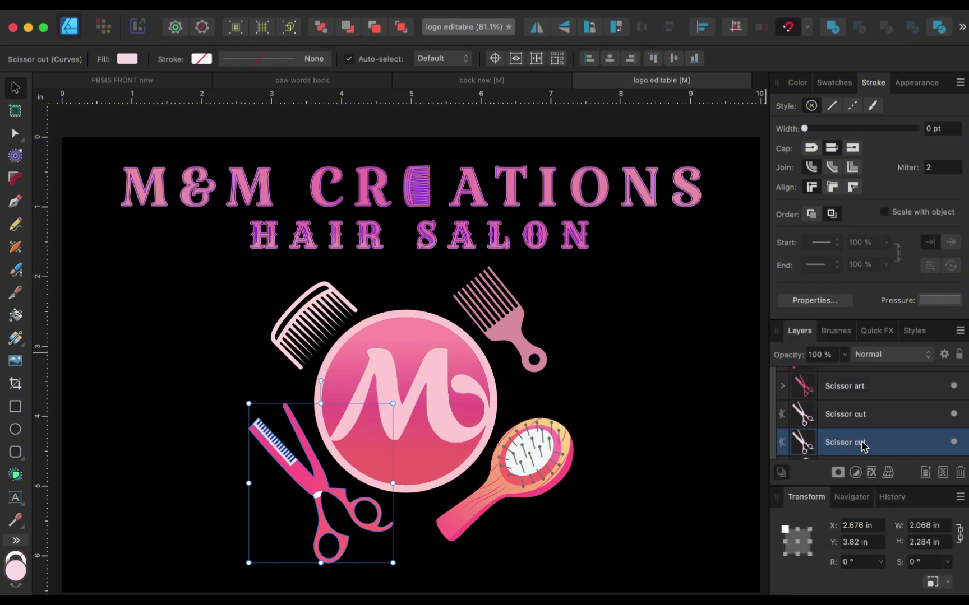
double_click(864, 443)
left_click(872, 442)
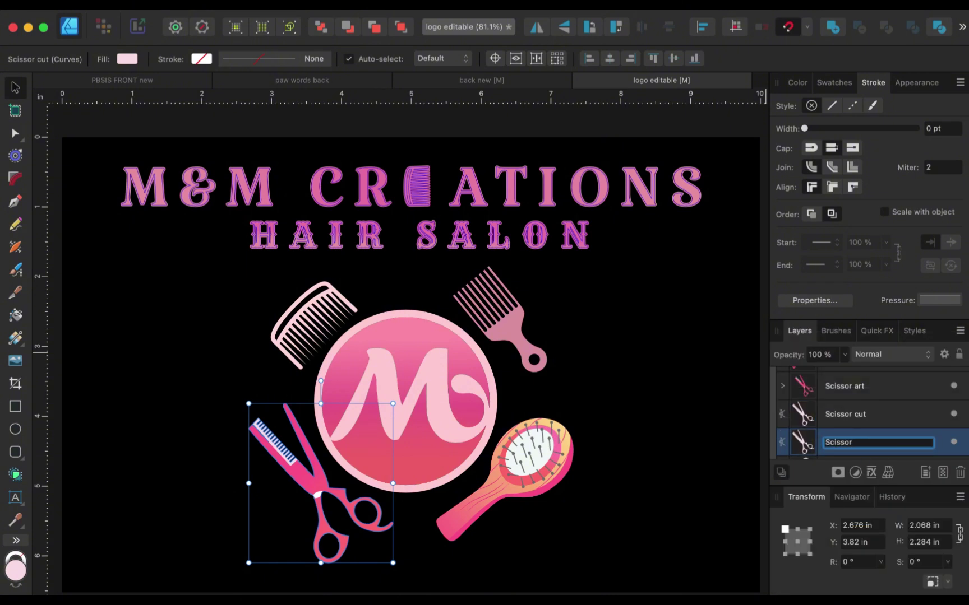
type("bleed")
key("Return")
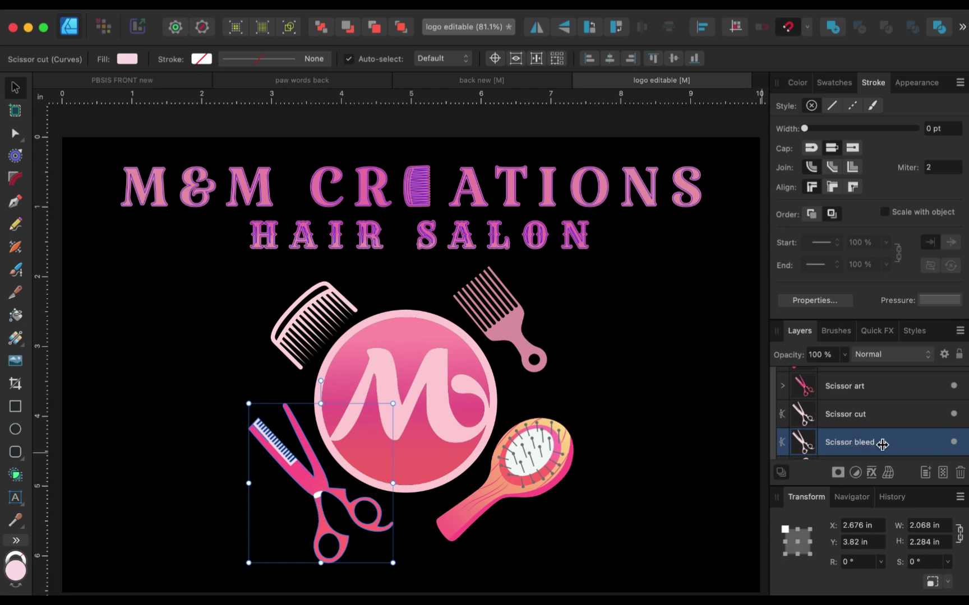
Expand the "Scissor bleed" shape outward with the Contour tool, using a radius of 0.013 in.
scroll(874, 443, "down", 1)
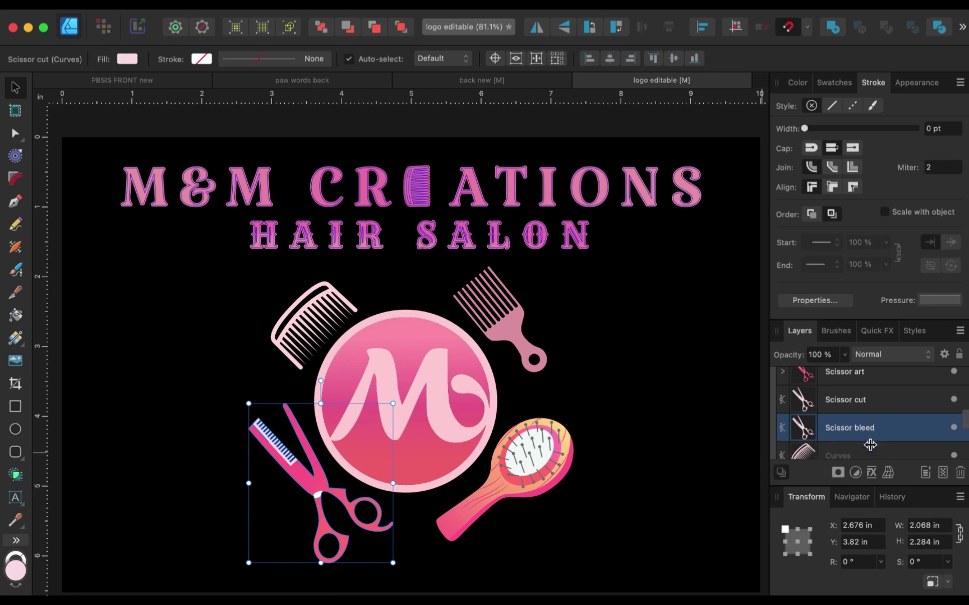
left_click(20, 158)
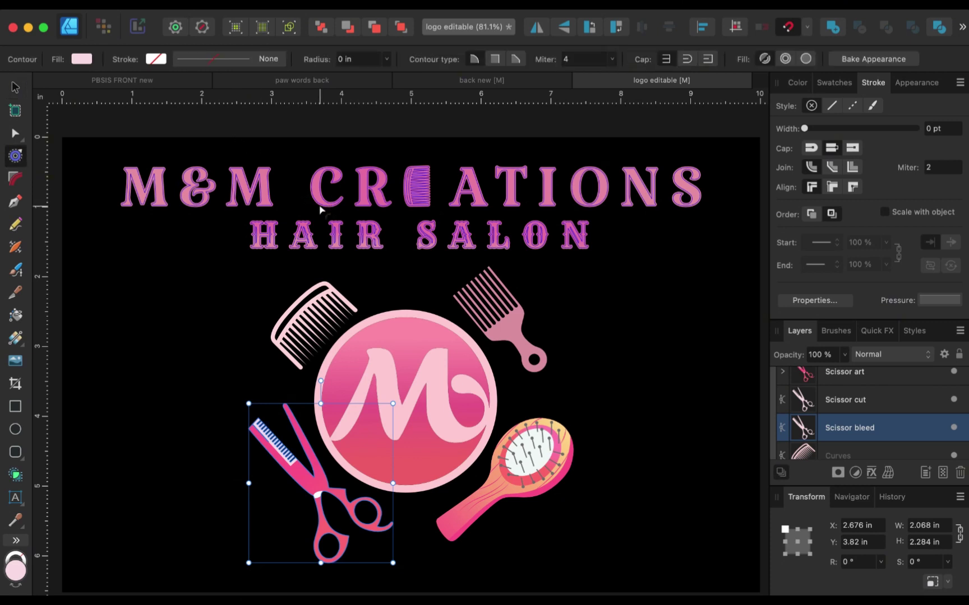
left_click(387, 60)
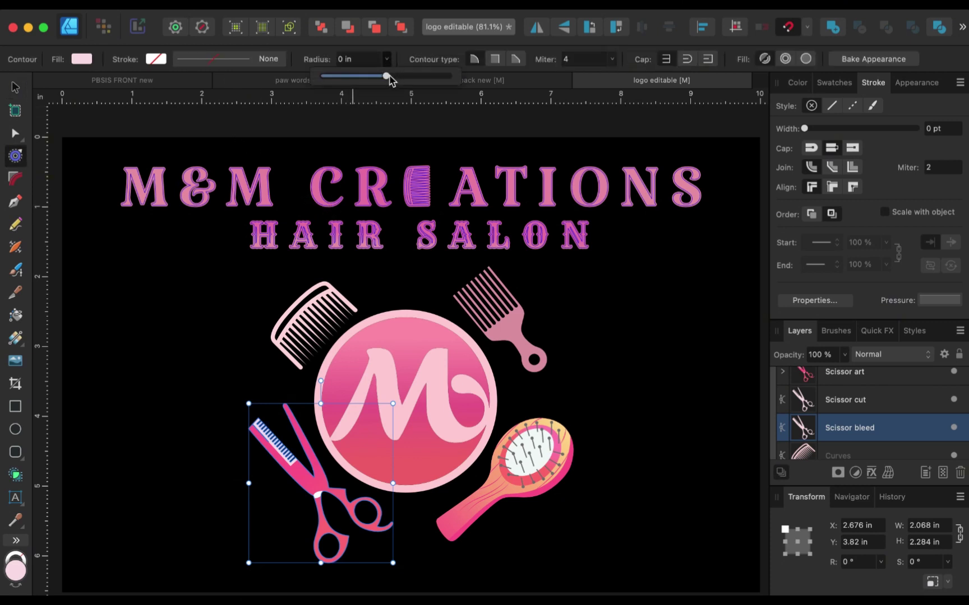
left_click_drag(389, 78, 394, 80)
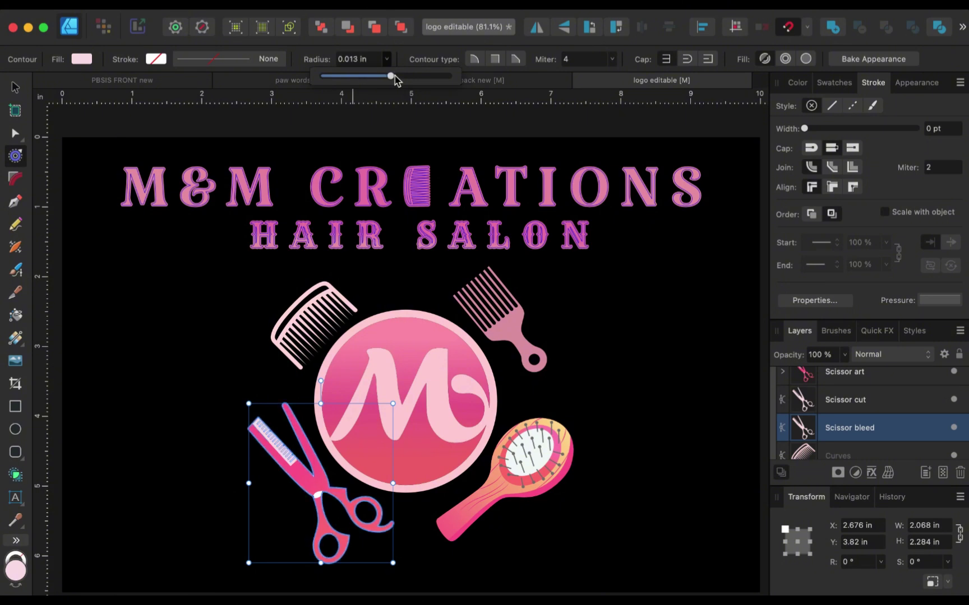
Hide the "Scissor cut" and "Scissor art" layers to isolate the bleed outline along the thinning blade's teeth.
scroll(321, 482, "up", 6)
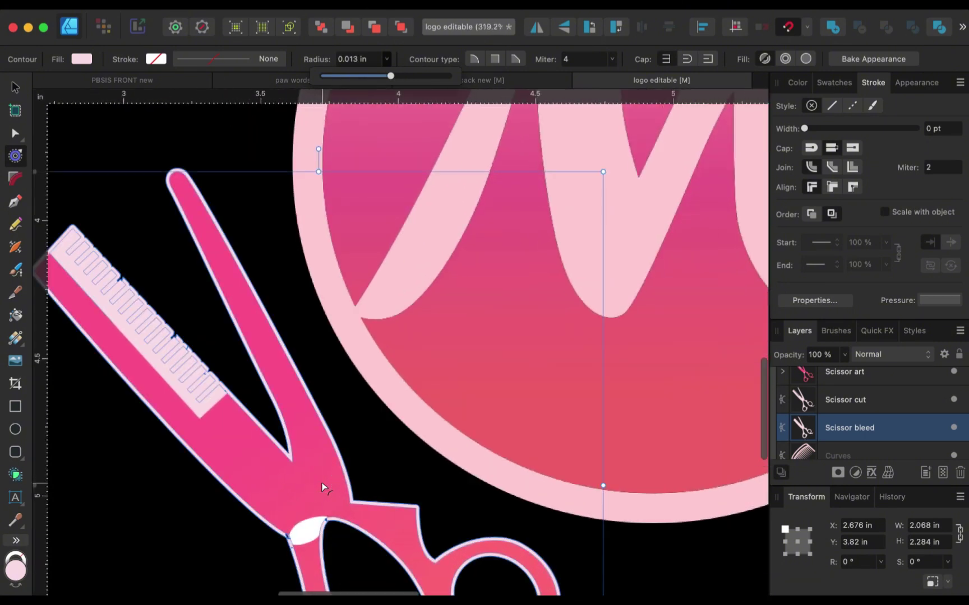
scroll(236, 336, "up", 2)
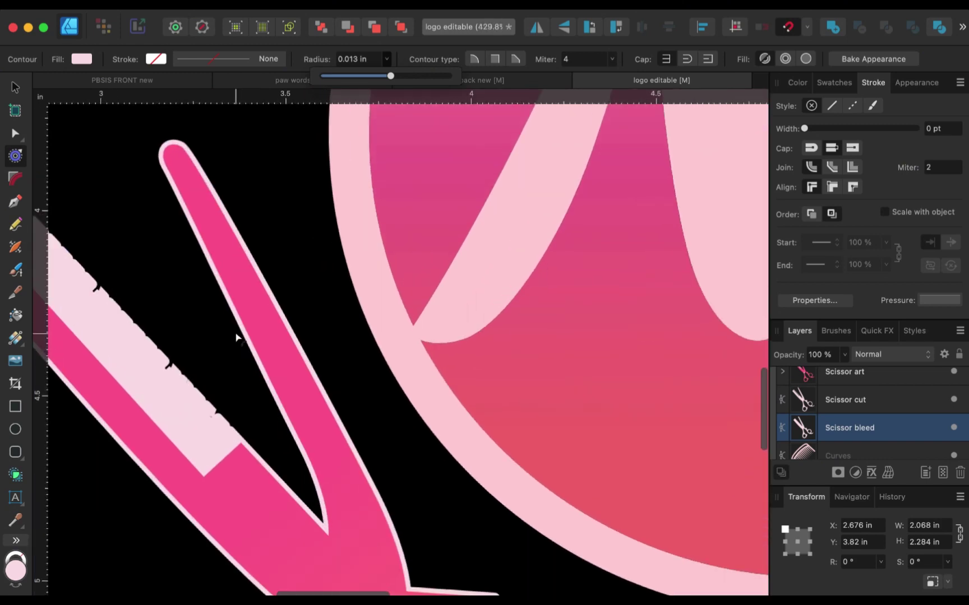
scroll(236, 336, "up", 3)
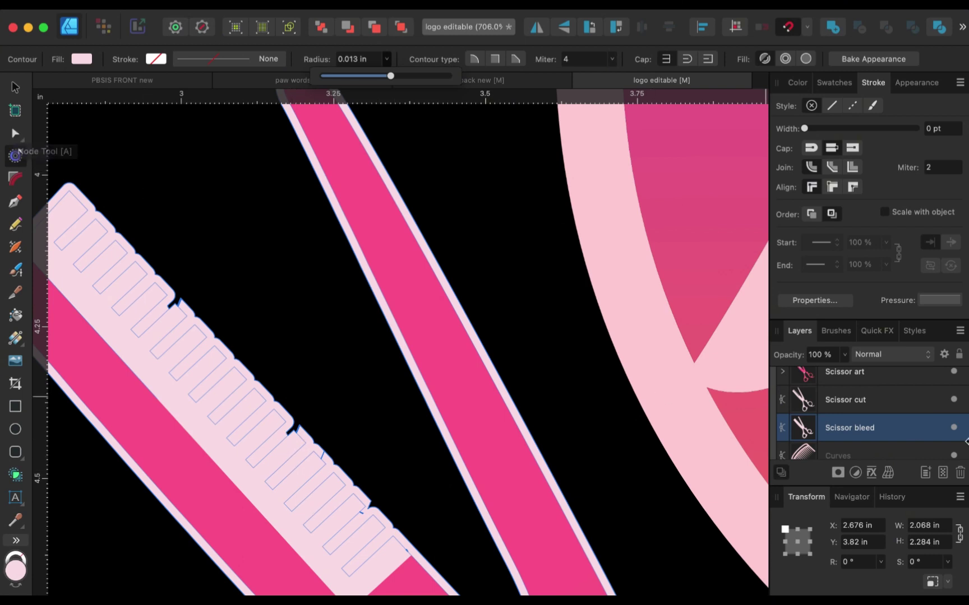
left_click(953, 400)
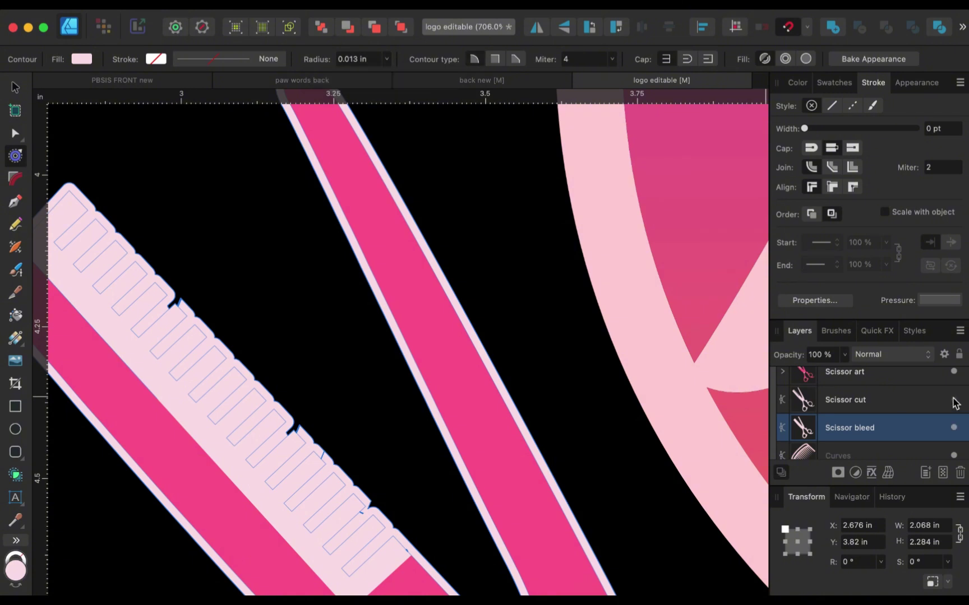
scroll(955, 401, "up", 1)
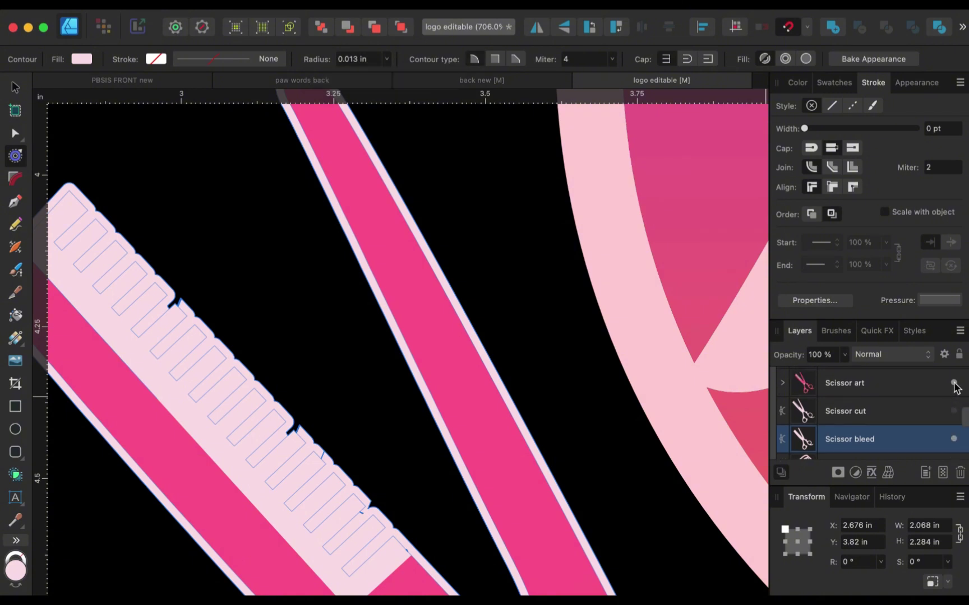
left_click(954, 383)
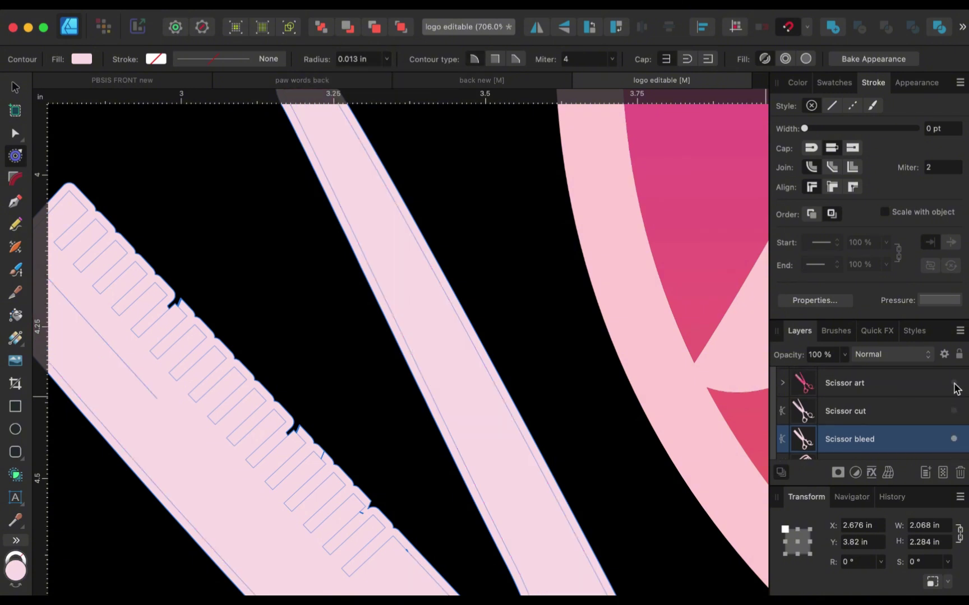
scroll(888, 426, "down", 1)
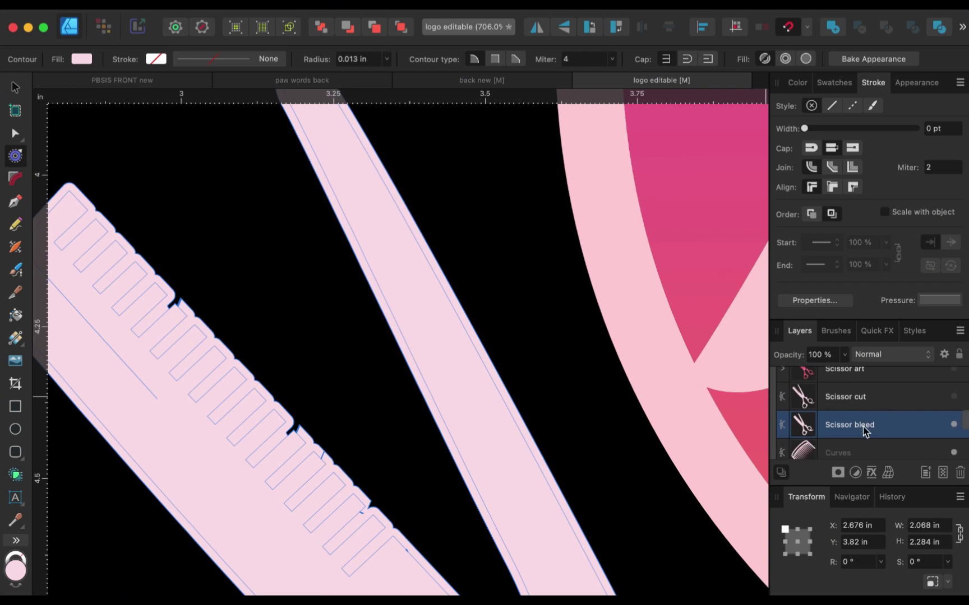
scroll(233, 383, "left", 4)
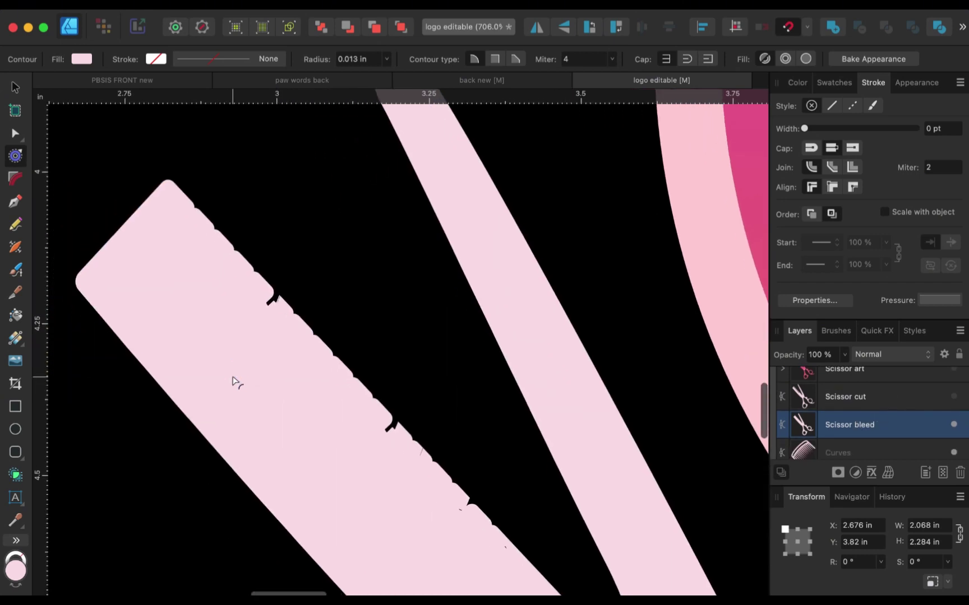
scroll(234, 383, "down", 2)
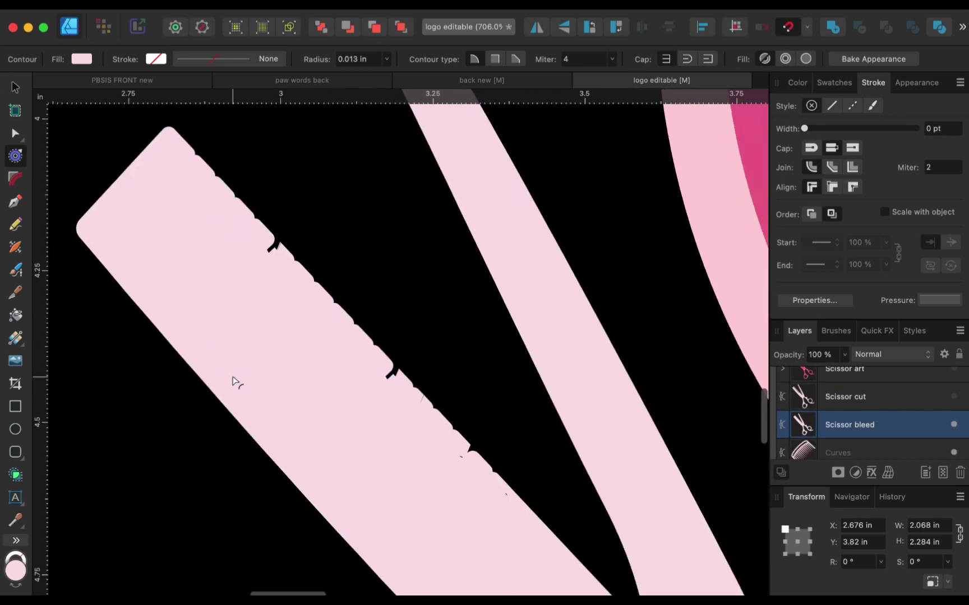
Delete the stray extra node at the first notch along the toothed edge of the "Scissor bleed" curve.
left_click(68, 389)
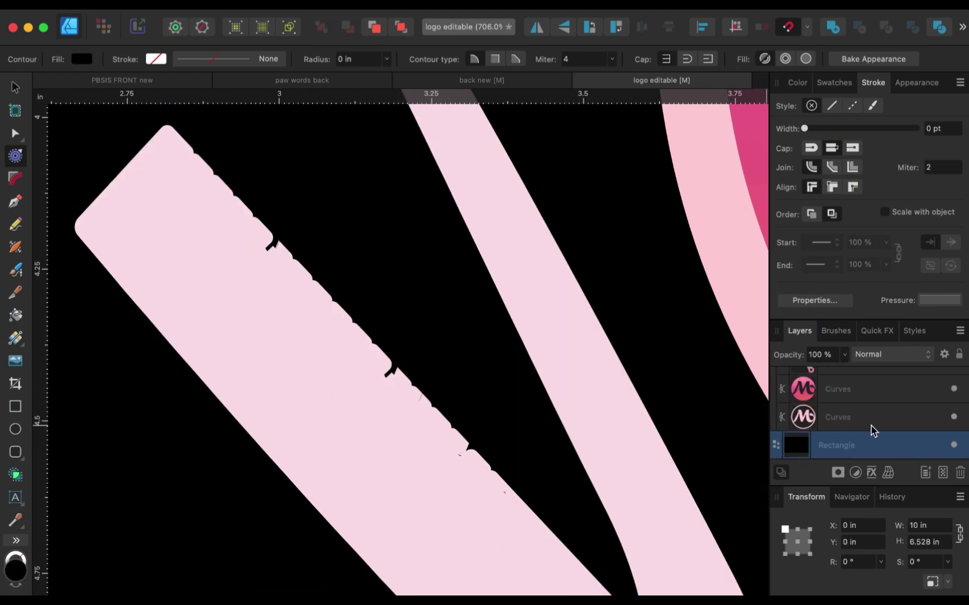
scroll(871, 430, "up", 3)
scroll(872, 431, "up", 1)
left_click(873, 404)
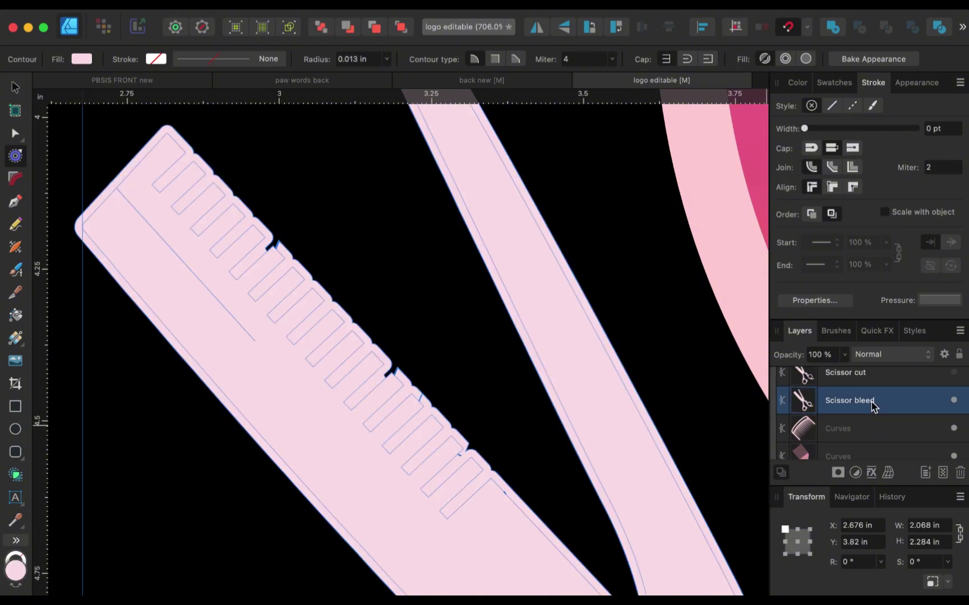
left_click(16, 135)
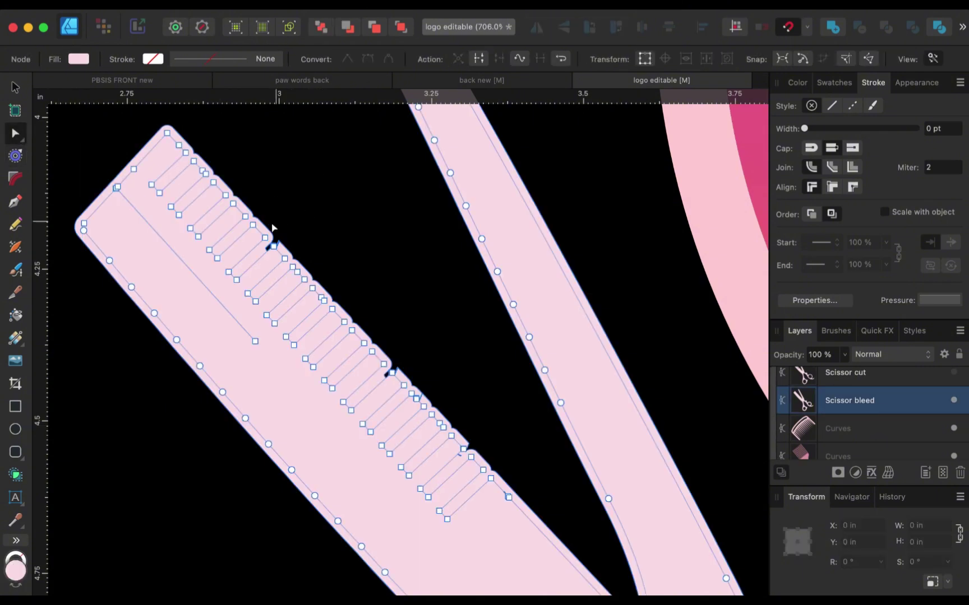
scroll(272, 226, "up", 10)
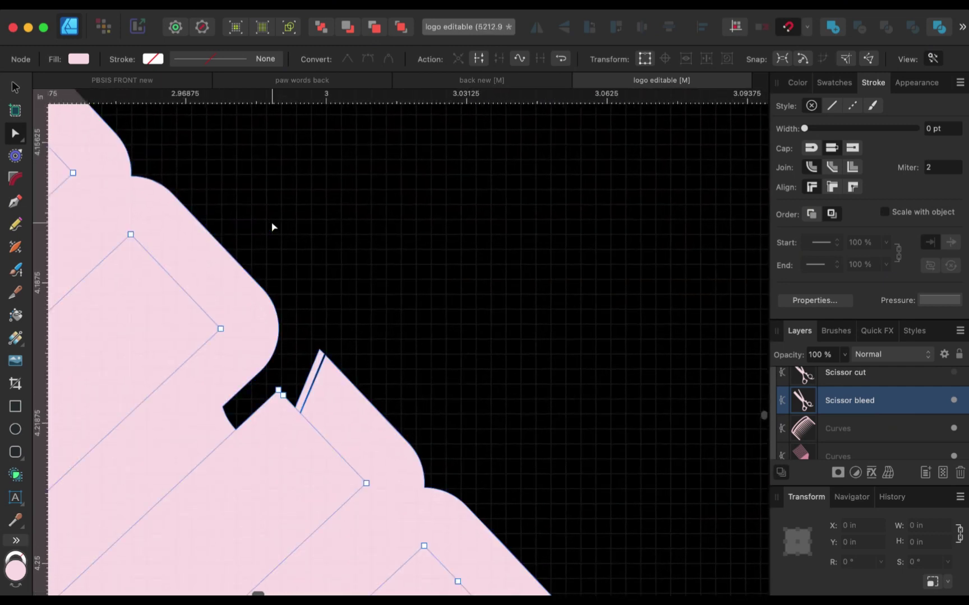
left_click(283, 395)
key("Delete")
key("Escape")
scroll(277, 385, "down", 3)
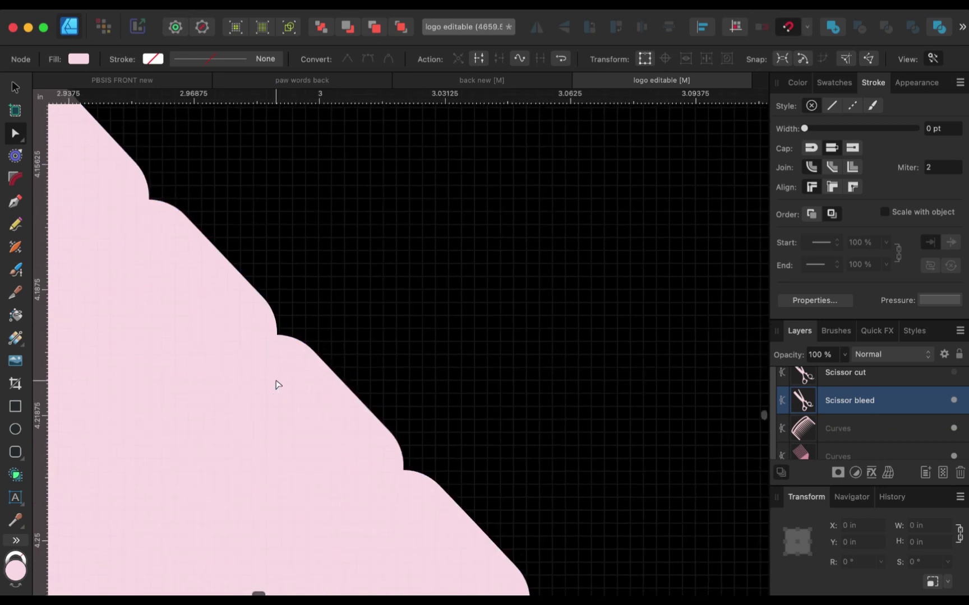
Delete the stray nodes causing the broken notch and the thin slit midway along the toothed edge of "Scissor bleed".
scroll(277, 385, "down", 2)
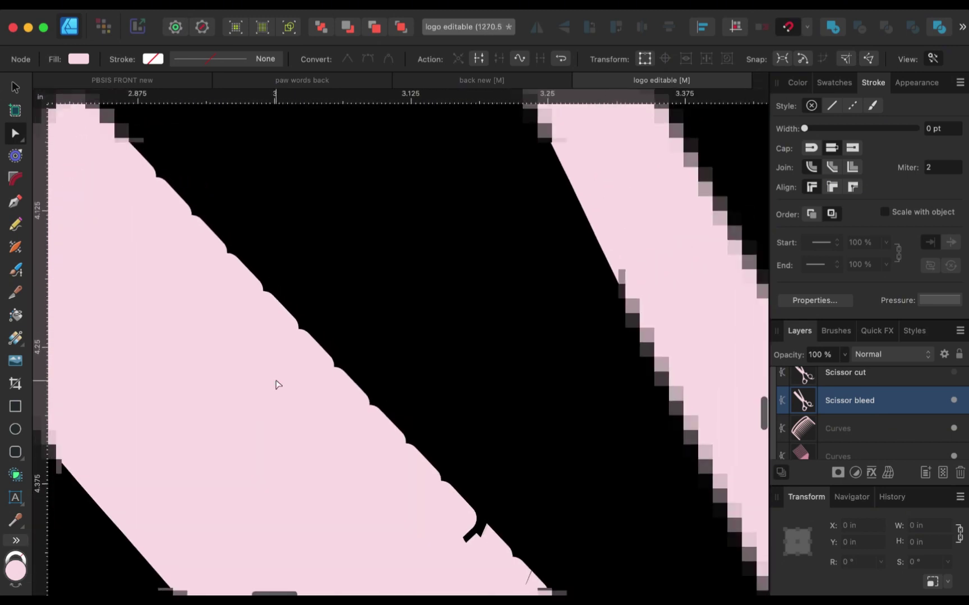
scroll(483, 465, "up", 4)
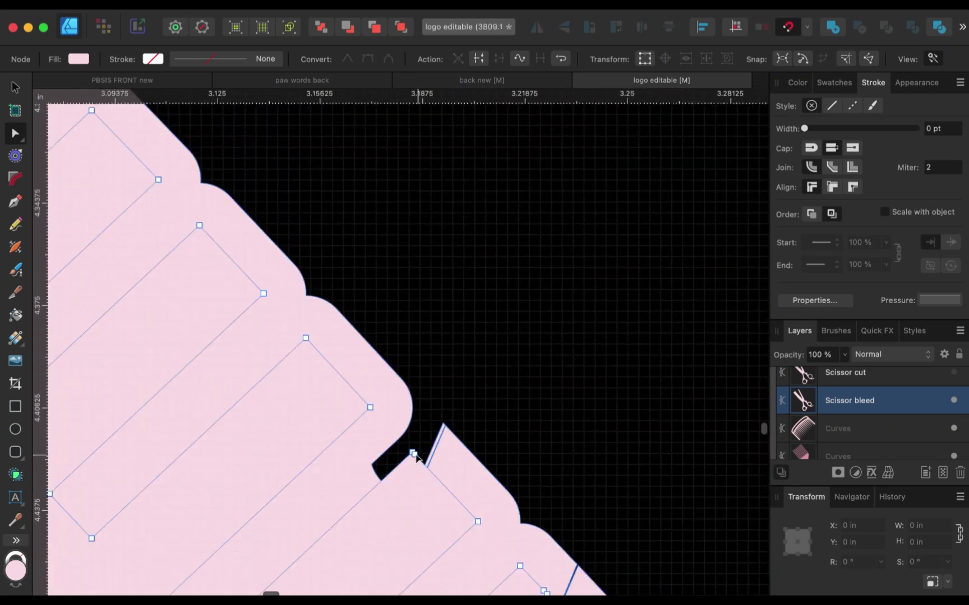
left_click(413, 453)
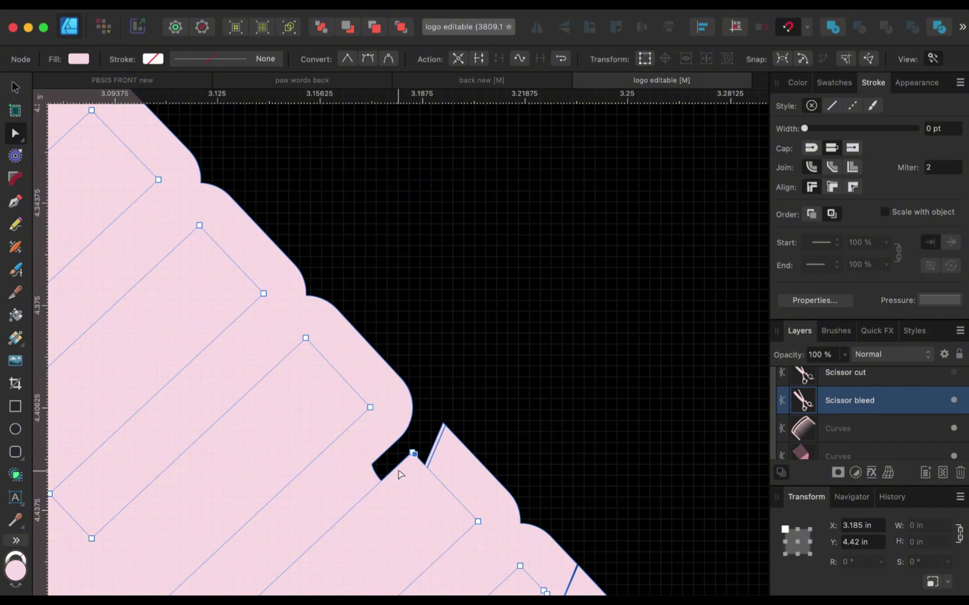
key("Delete")
scroll(400, 475, "down", 3)
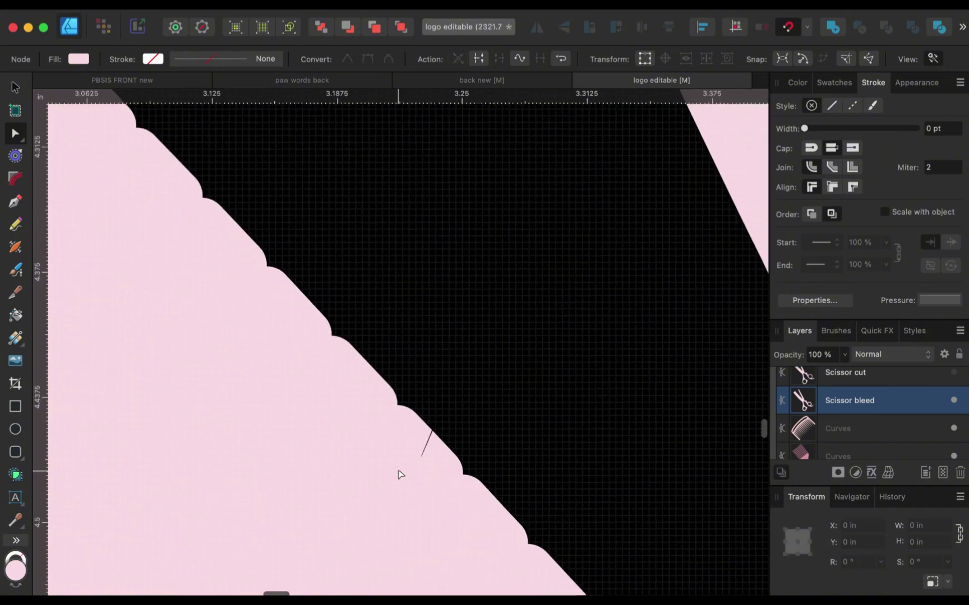
scroll(387, 393, "up", 3)
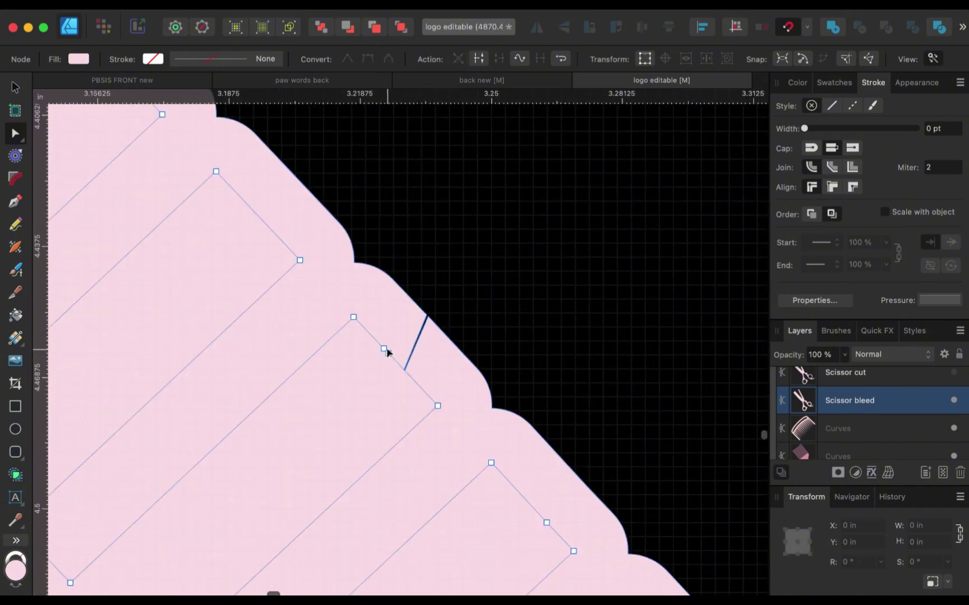
left_click(388, 353)
left_click(402, 383)
scroll(402, 383, "down", 4)
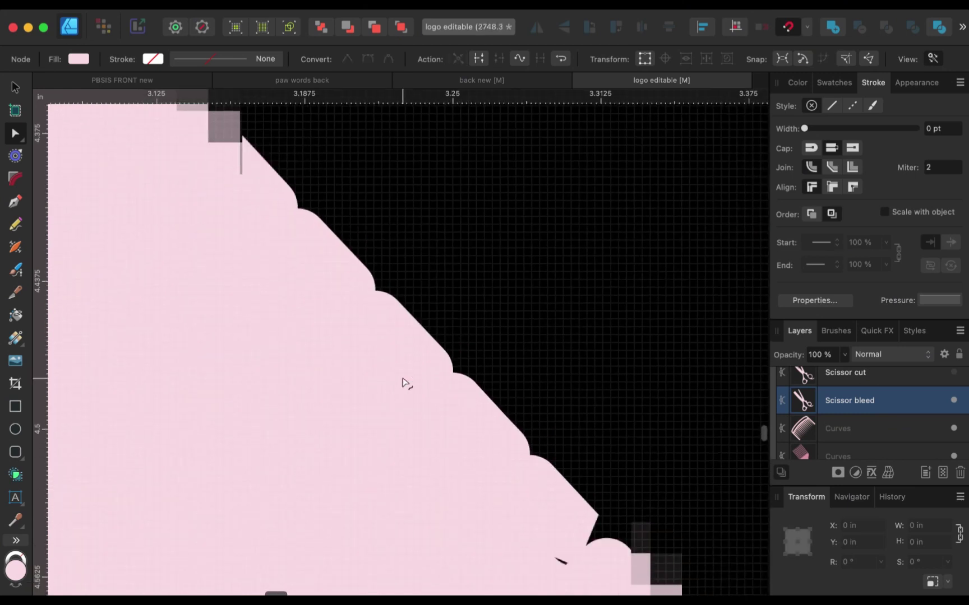
Delete the extra nodes behind the jagged notch and the small gap past the last tooth of "Scissor bleed".
scroll(505, 425, "up", 5)
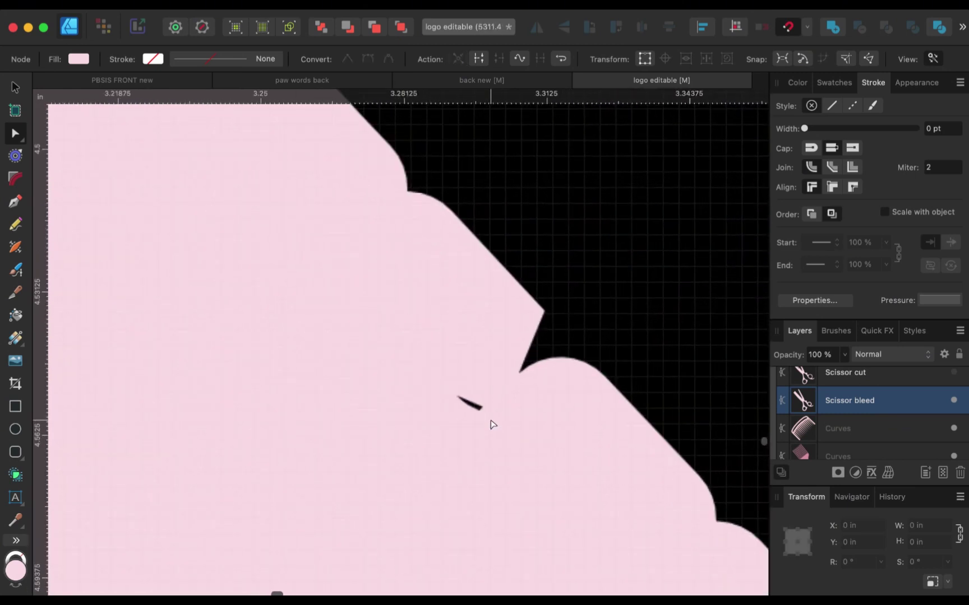
left_click(503, 335)
key("Delete")
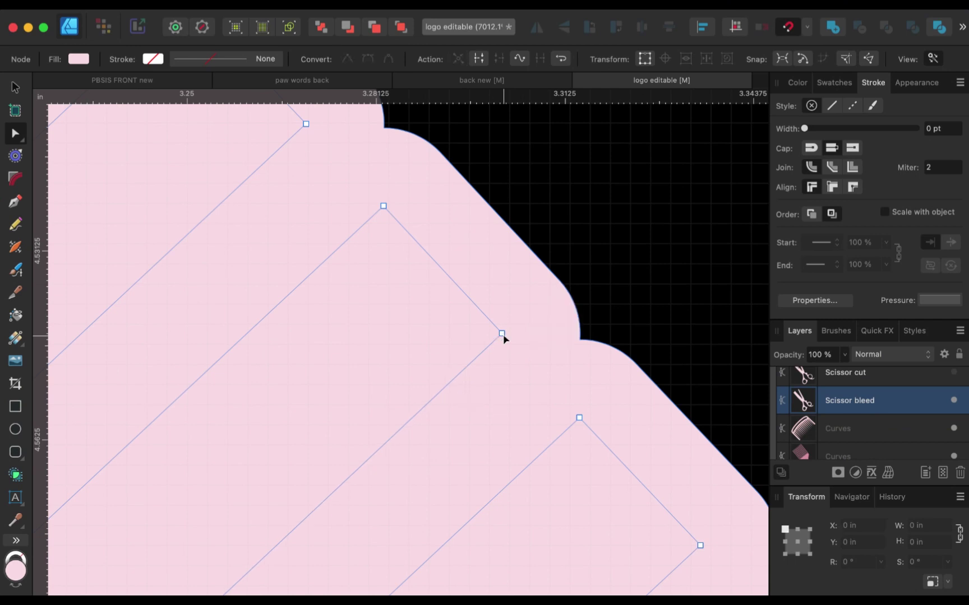
scroll(504, 339, "down", 2)
scroll(504, 340, "down", 3)
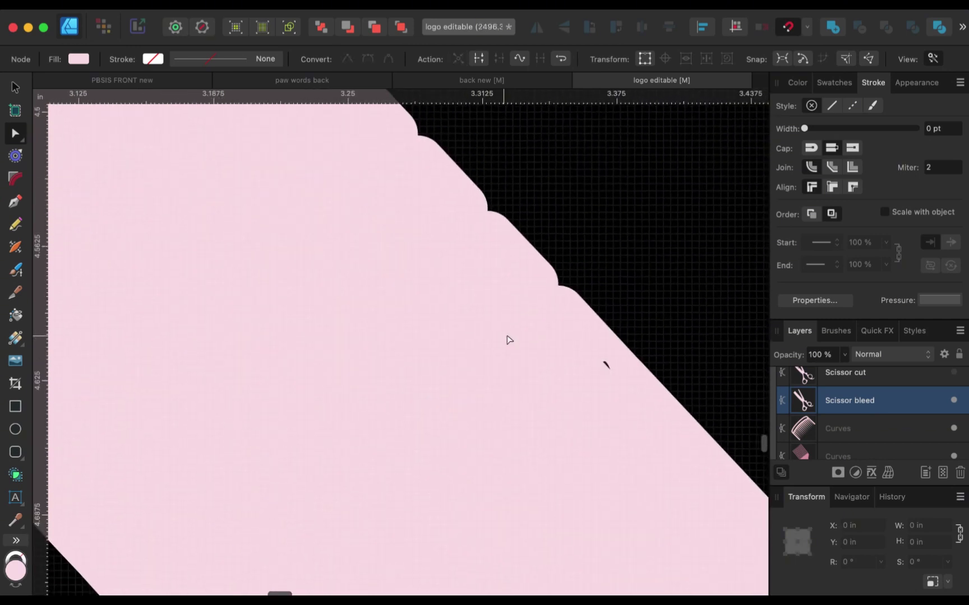
left_click(618, 380)
key("Delete")
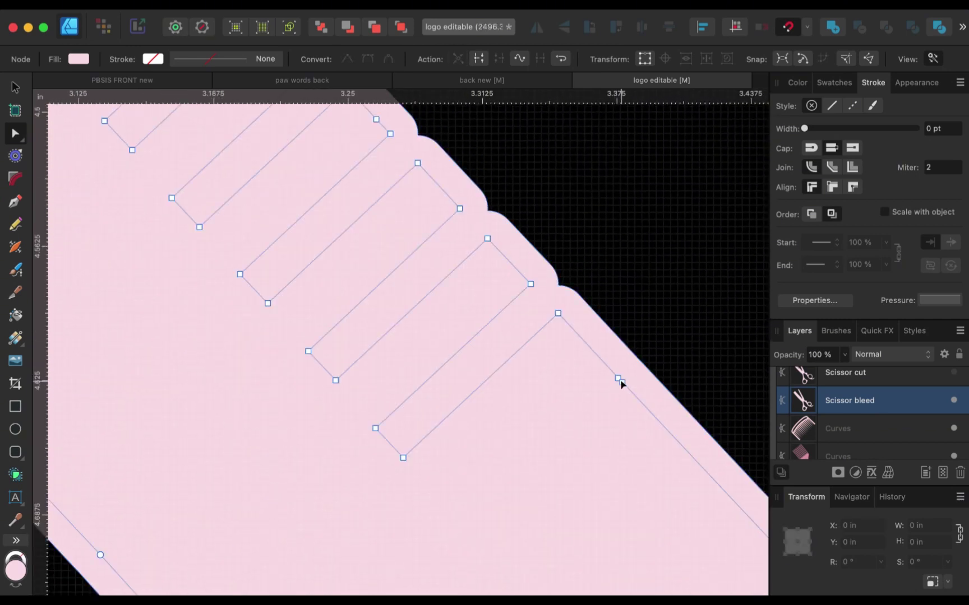
scroll(621, 385, "down", 2)
scroll(621, 384, "down", 4)
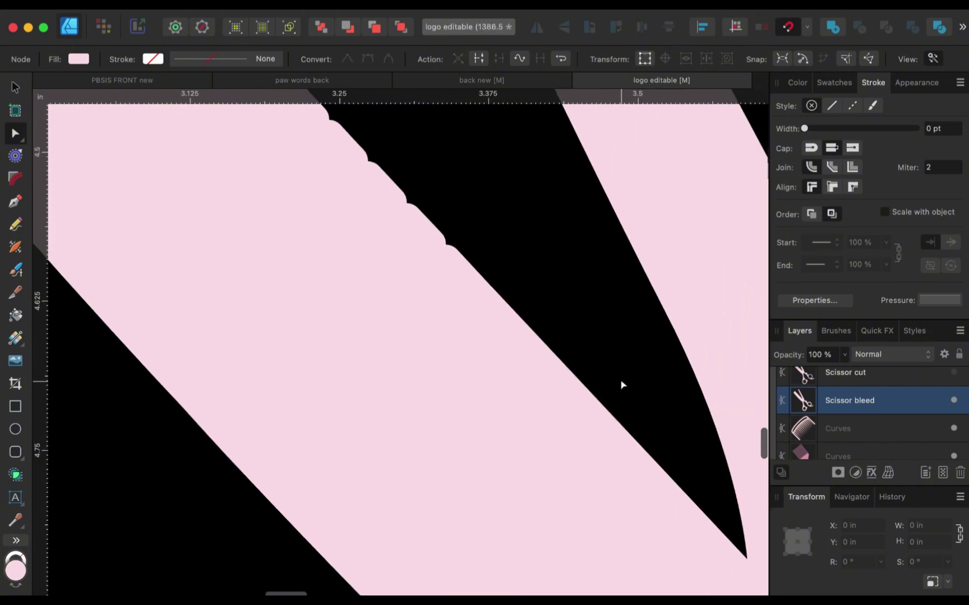
Delete the stray node ending the line that runs inside the toothed blade of "Scissor bleed".
scroll(621, 384, "up", 5)
scroll(621, 384, "left", 5)
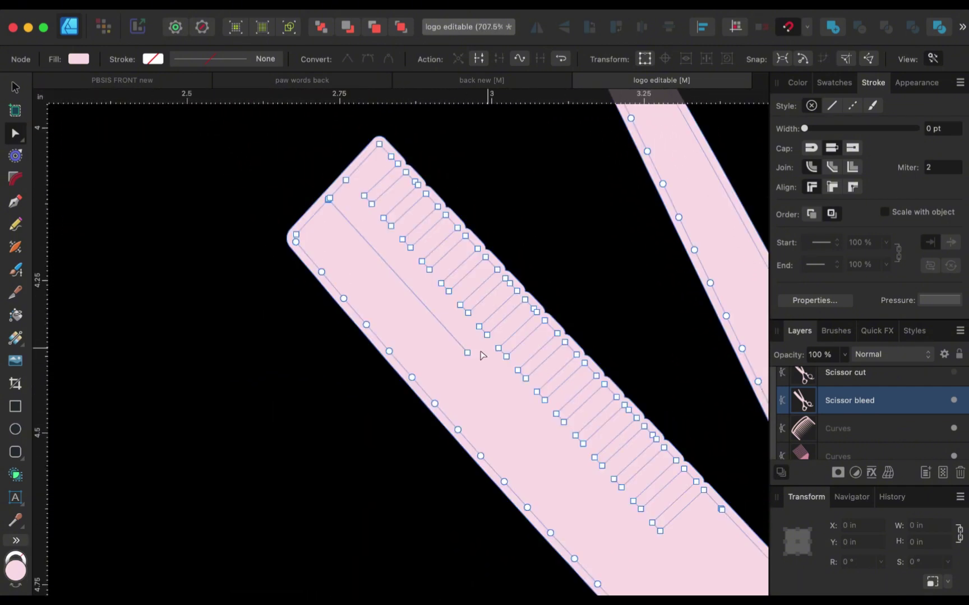
left_click(468, 353)
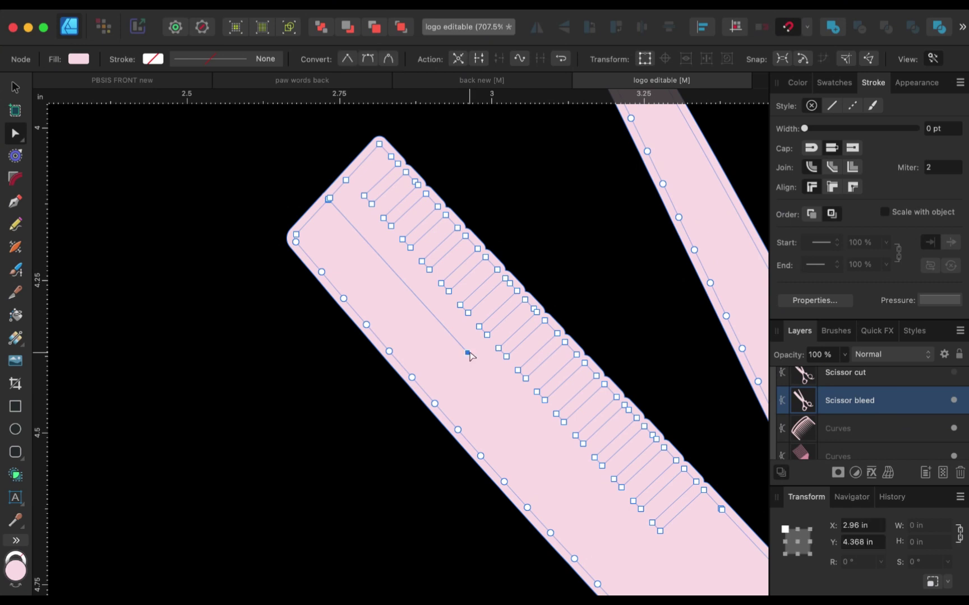
left_click(335, 248)
scroll(324, 231, "down", 2)
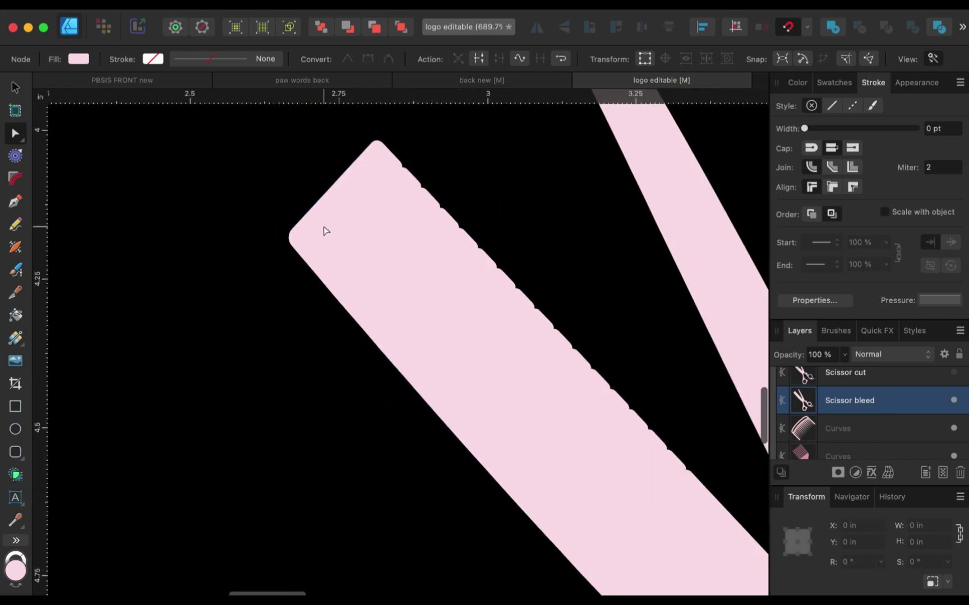
Show the "Scissor art" and "Scissor cut" layers again and check the "Scissor bleed" edge around the toothed blade.
scroll(385, 220, "down", 4)
left_click(471, 316)
scroll(472, 314, "left", 2)
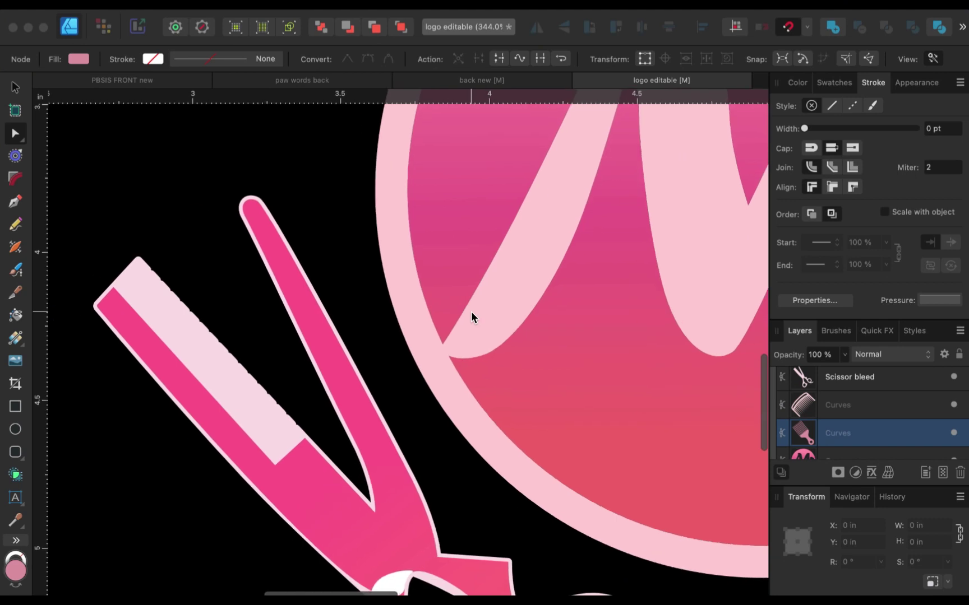
scroll(865, 423, "up", 1)
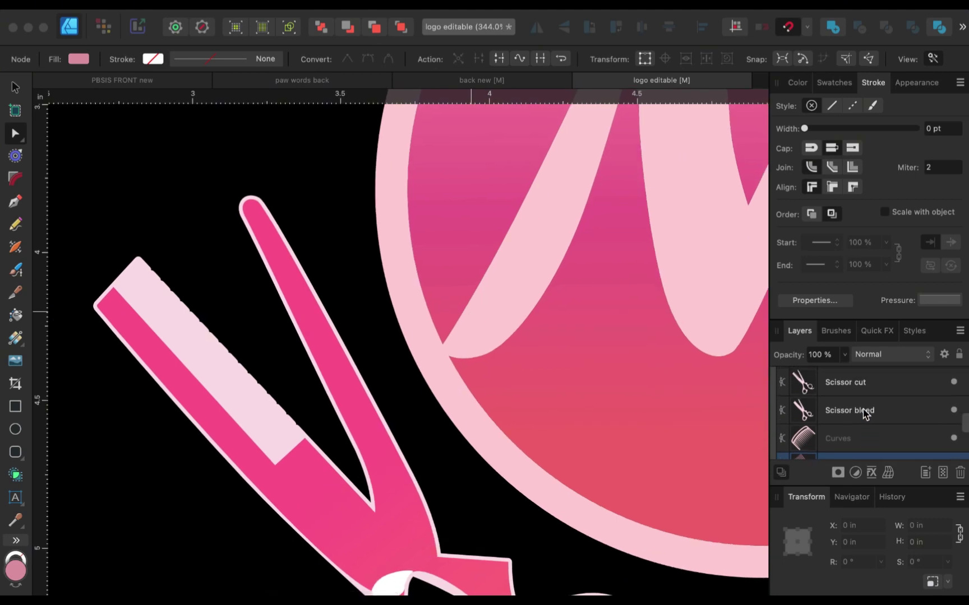
left_click(865, 413)
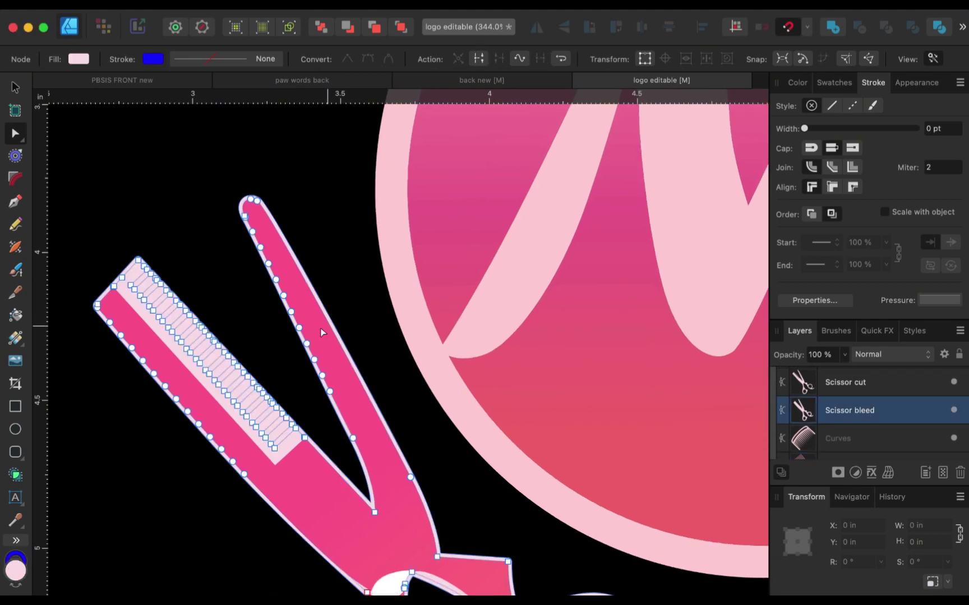
scroll(311, 335, "up", 5)
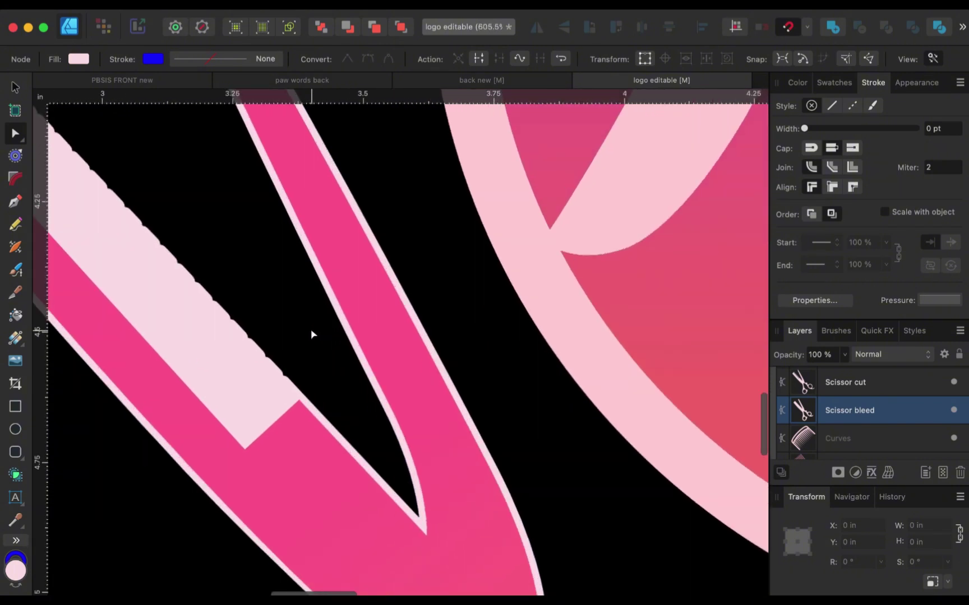
scroll(350, 415, "left", 5)
scroll(350, 415, "up", 3)
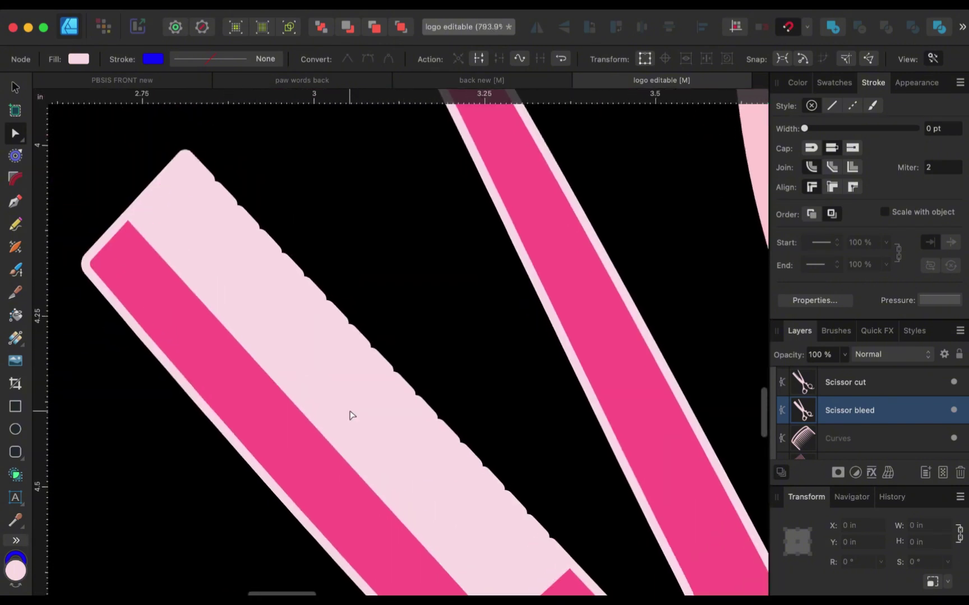
Give the "Scissor cut" shape a blue outline with a stroke width of 0.3 pt.
left_click(895, 385)
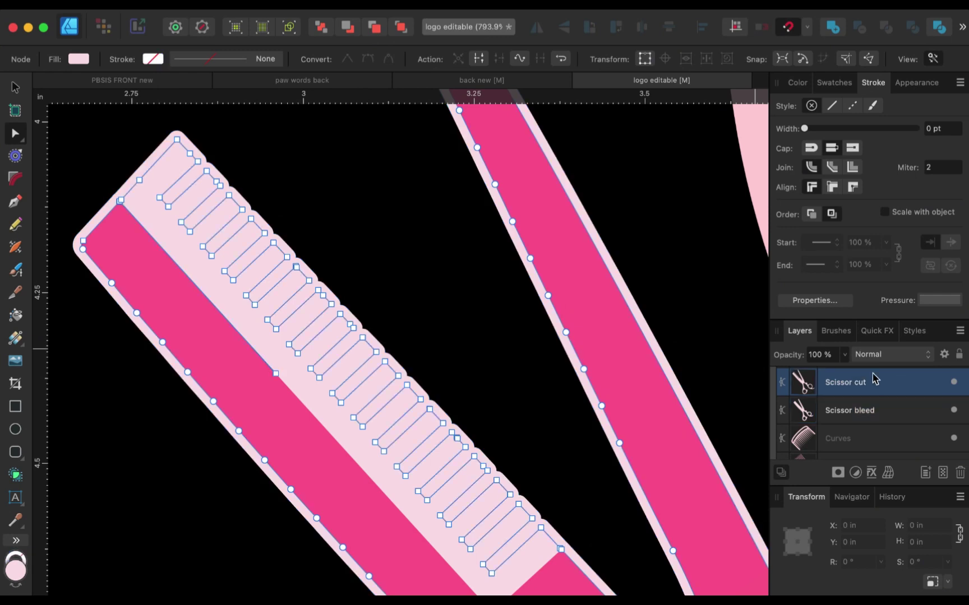
scroll(405, 314, "up", 2)
scroll(405, 314, "left", 2)
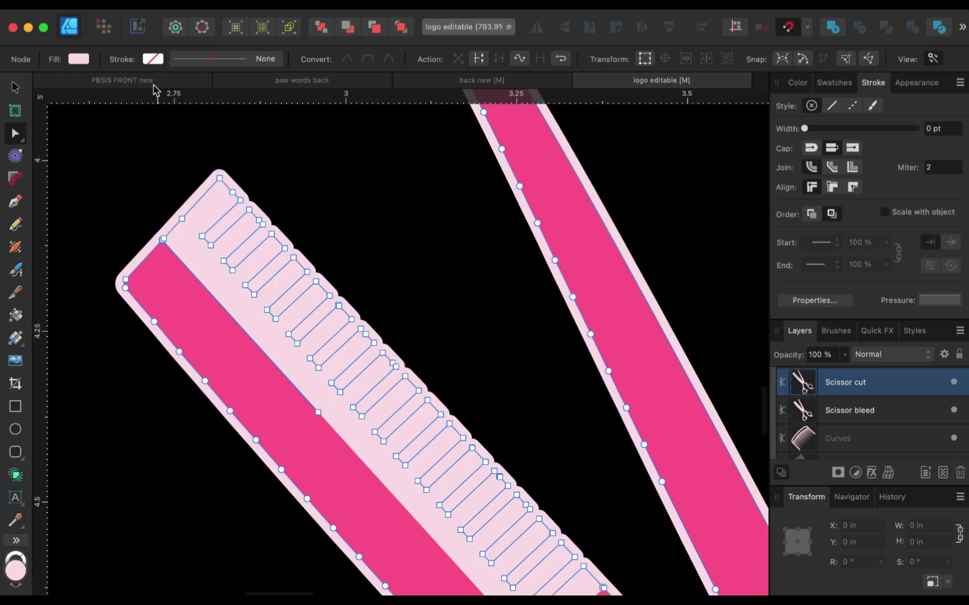
left_click(153, 59)
left_click(181, 101)
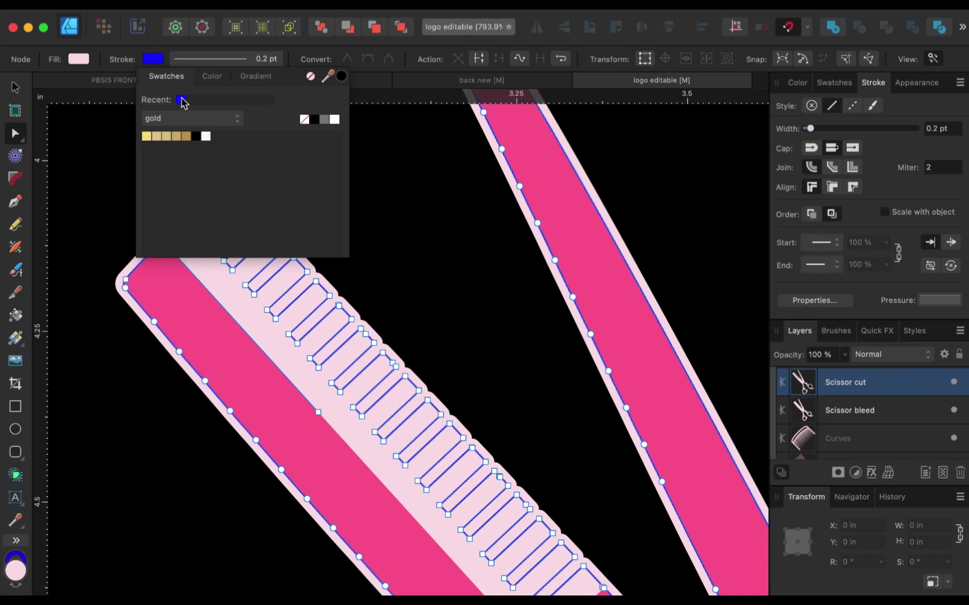
left_click(198, 61)
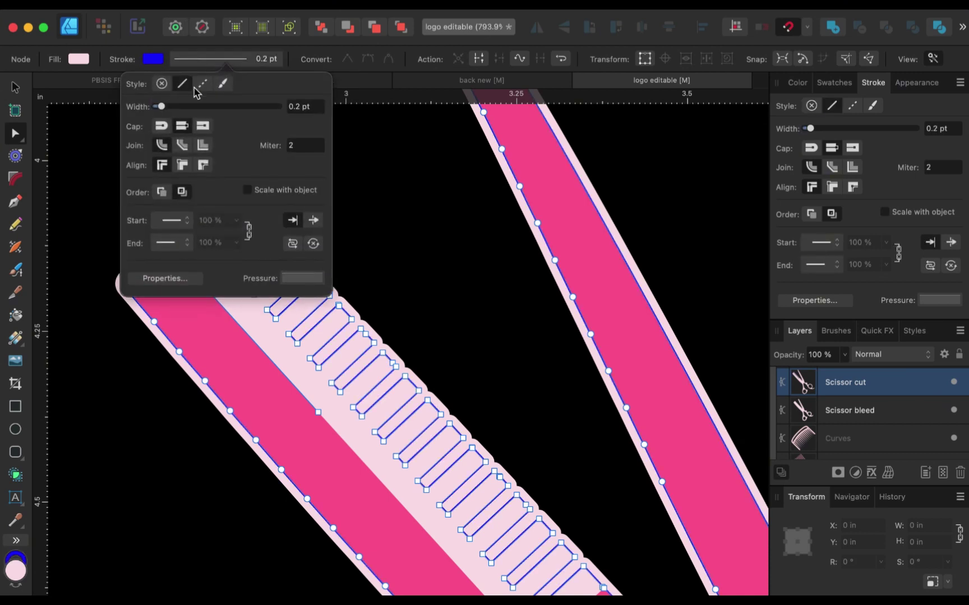
left_click_drag(162, 108, 163, 108)
scroll(330, 353, "down", 5)
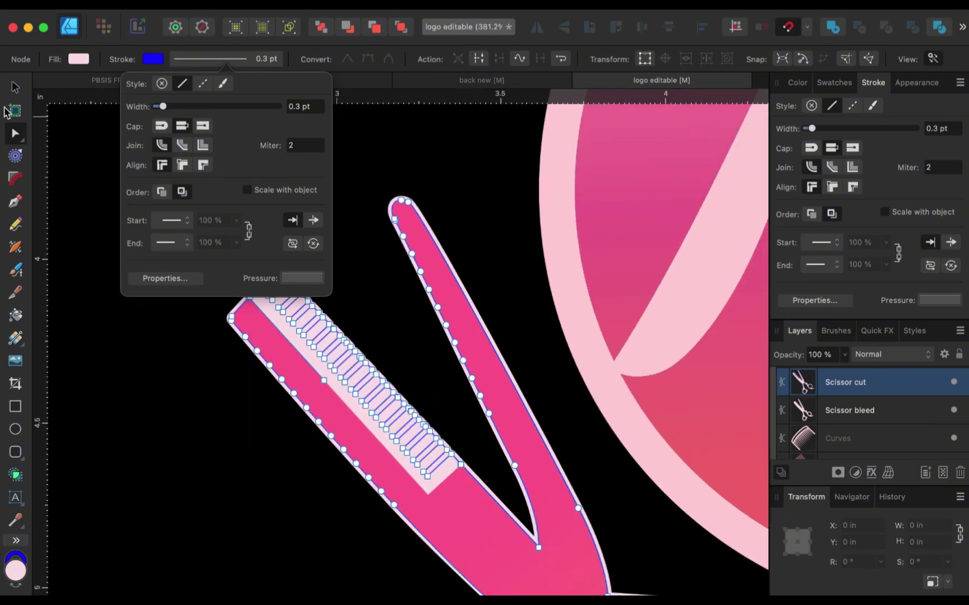
Examine the blue cut line against the bleed along the blades, pivot and finger loops of the scissors.
left_click(15, 88)
scroll(336, 273, "up", 5)
scroll(335, 273, "down", 5)
scroll(336, 273, "right", 3)
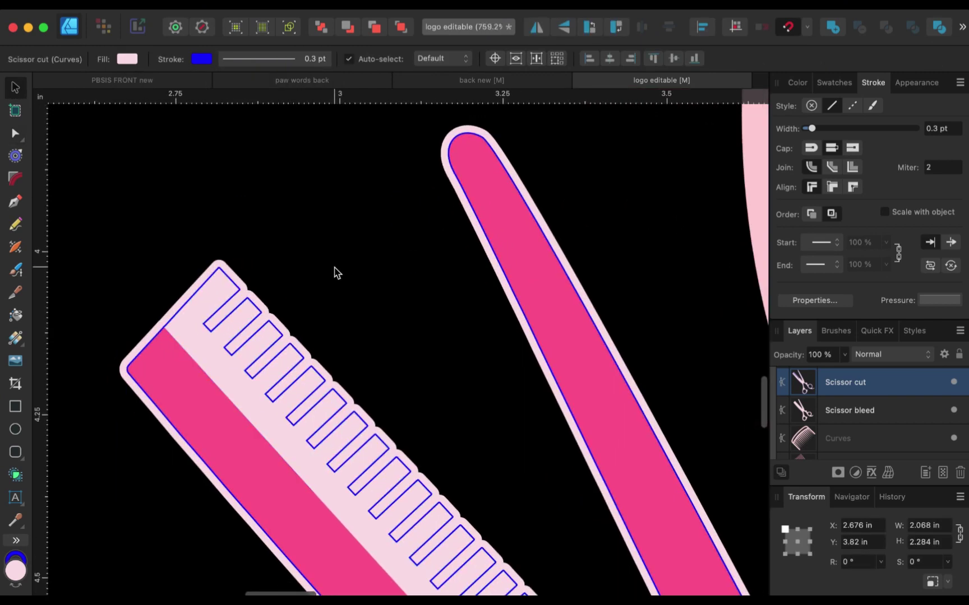
scroll(335, 273, "down", 5)
scroll(335, 273, "right", 4)
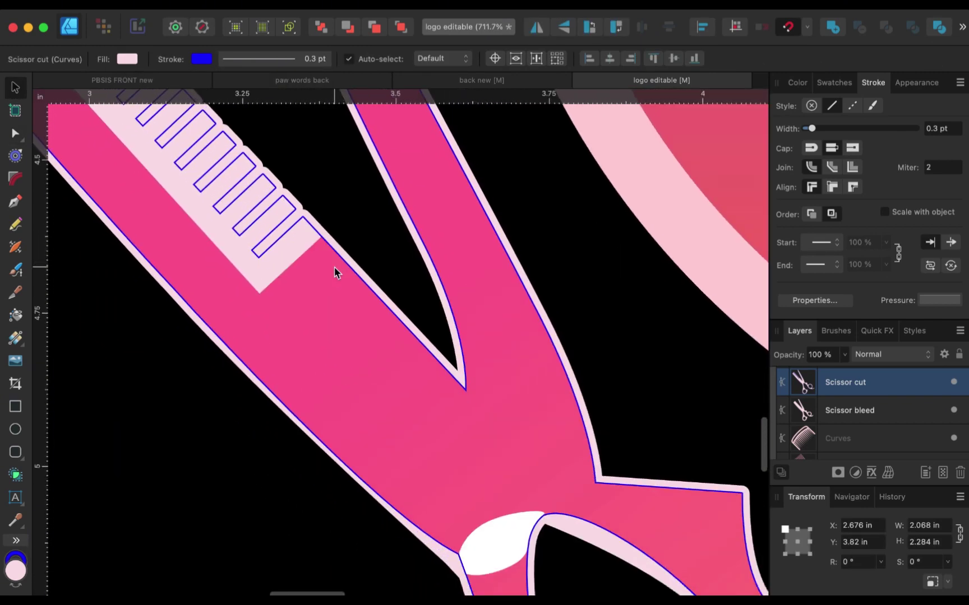
scroll(334, 268, "down", 5)
scroll(334, 268, "right", 3)
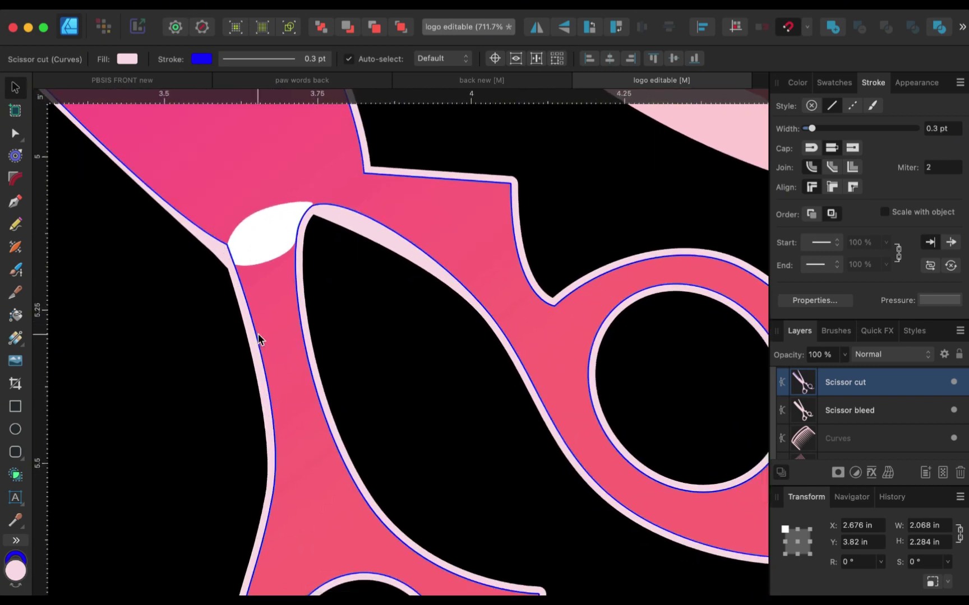
scroll(257, 335, "down", 6)
scroll(258, 335, "right", 2)
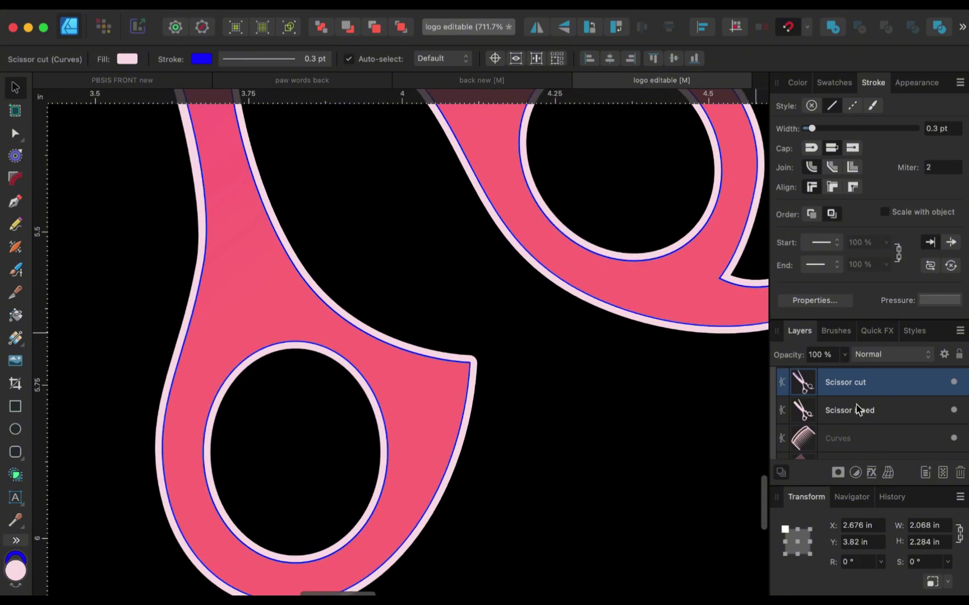
Fill the "Scissor bleed" shape with the coral pink sampled from the scissor handle.
left_click(857, 409)
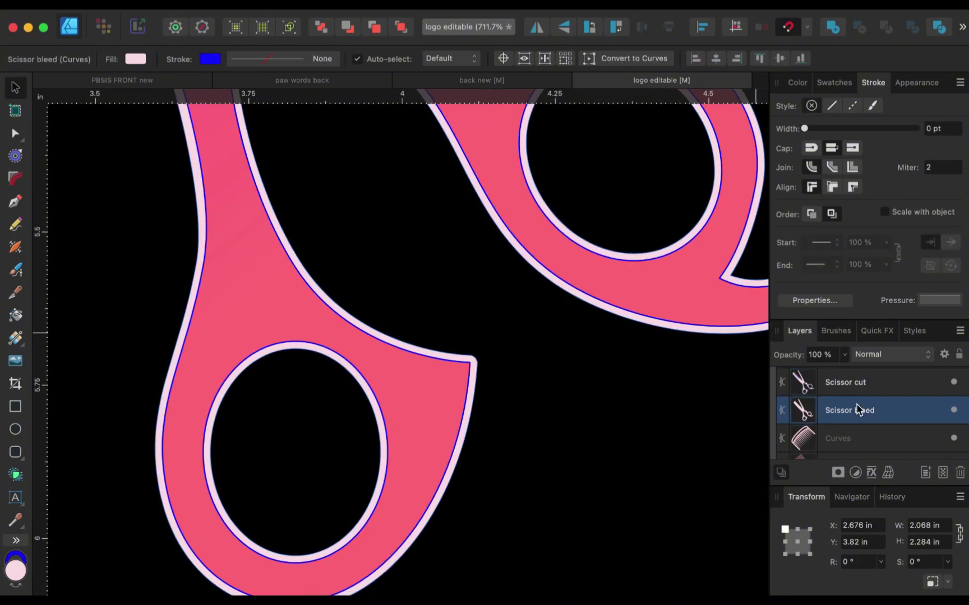
left_click(135, 59)
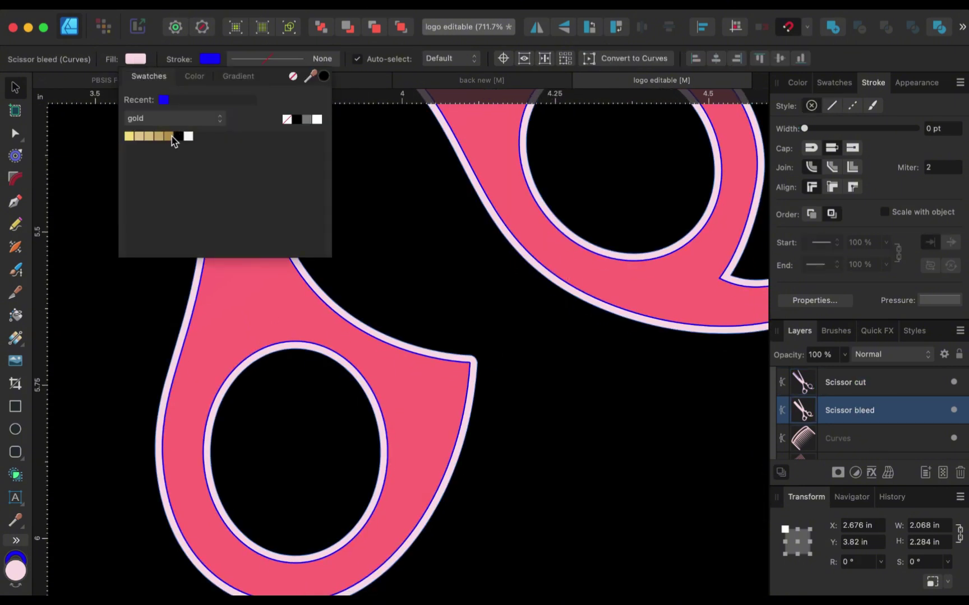
left_click(170, 136)
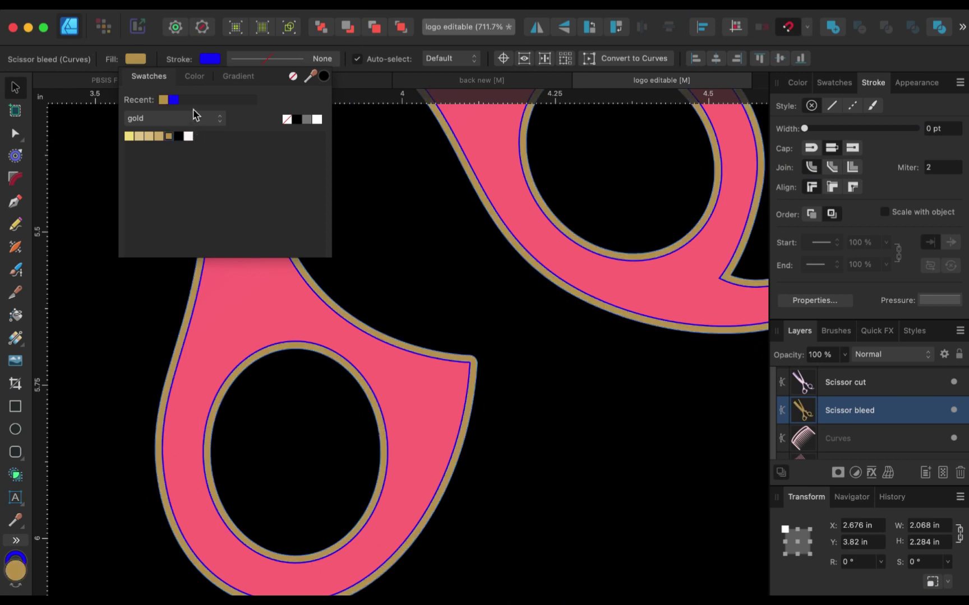
left_click_drag(313, 80, 251, 255)
left_click(324, 77)
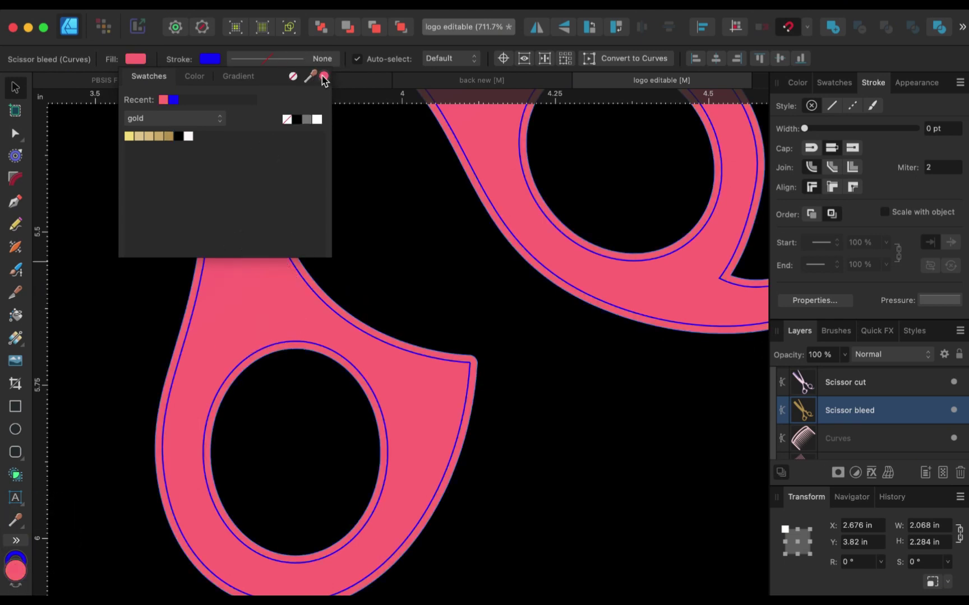
scroll(445, 373, "down", 10)
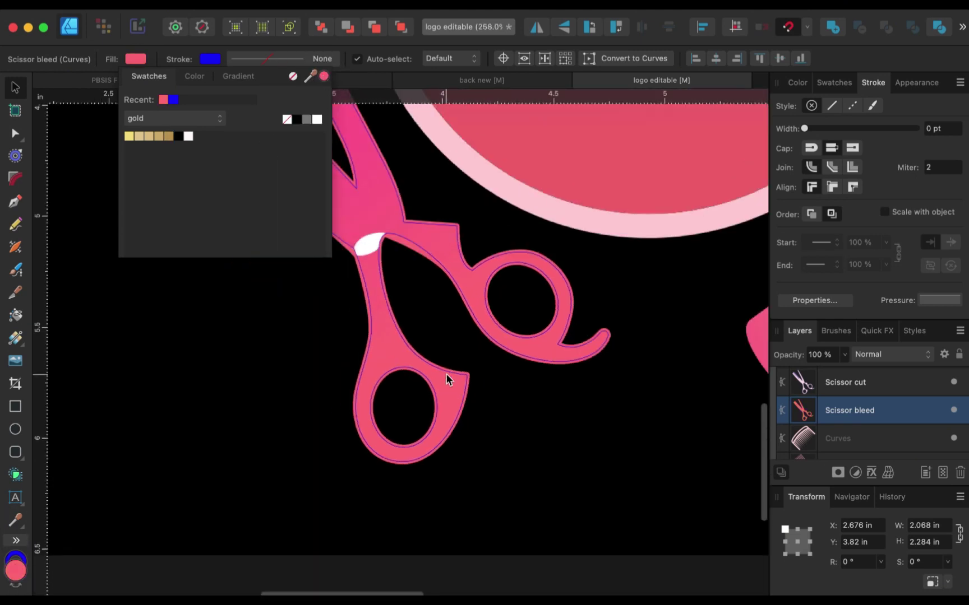
scroll(447, 374, "up", 2)
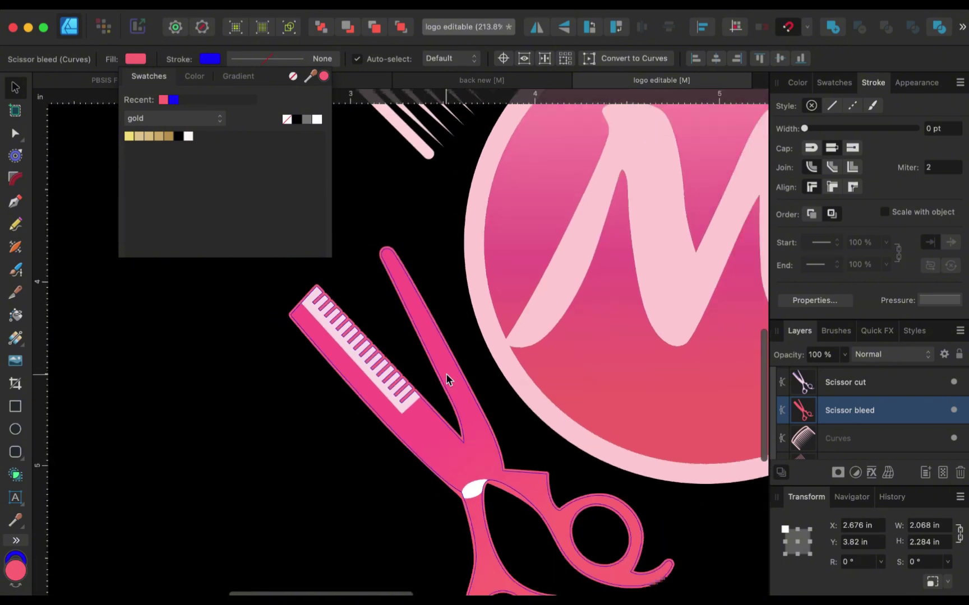
Examine the scissors' blue cut line and coral bleed edge around the toothed and plain blades.
scroll(887, 387, "up", 2)
left_click(891, 393)
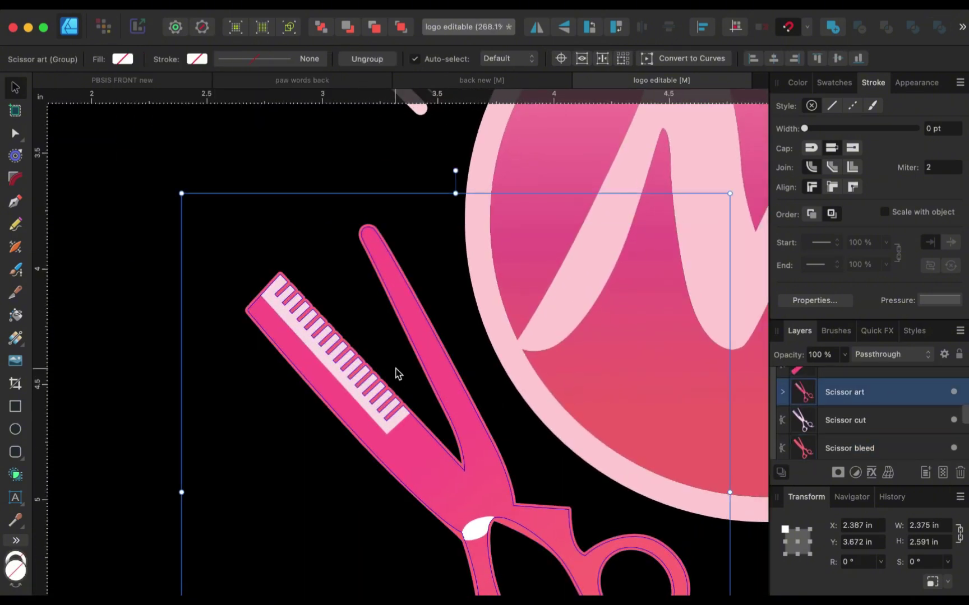
scroll(396, 374, "up", 3)
scroll(341, 346, "up", 2)
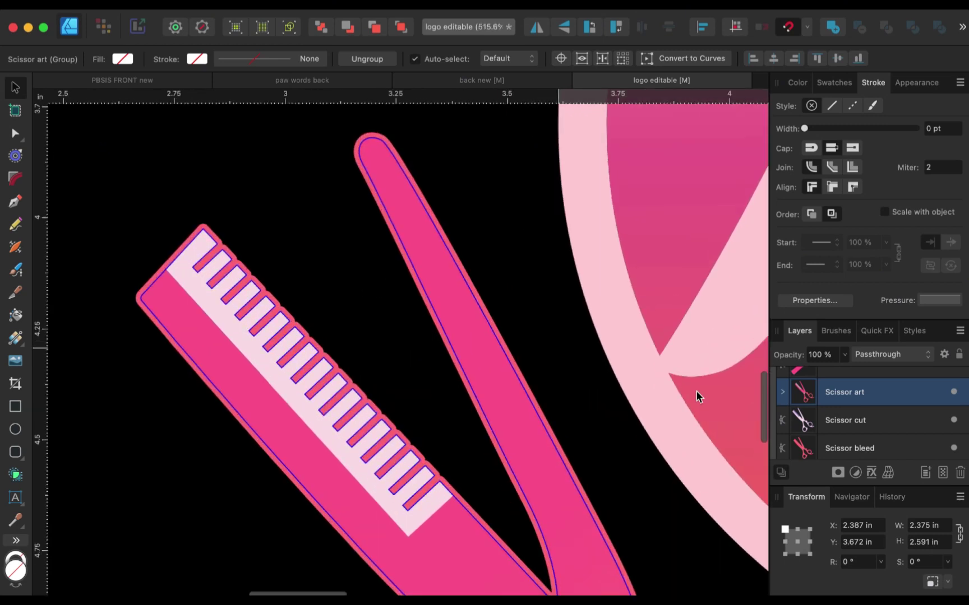
left_click(882, 426)
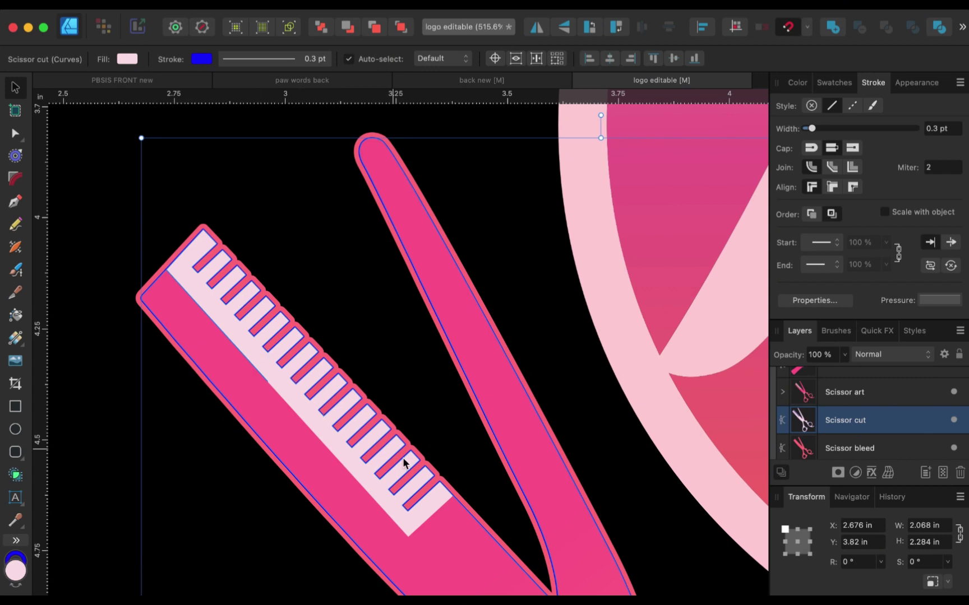
scroll(465, 519, "down", 2)
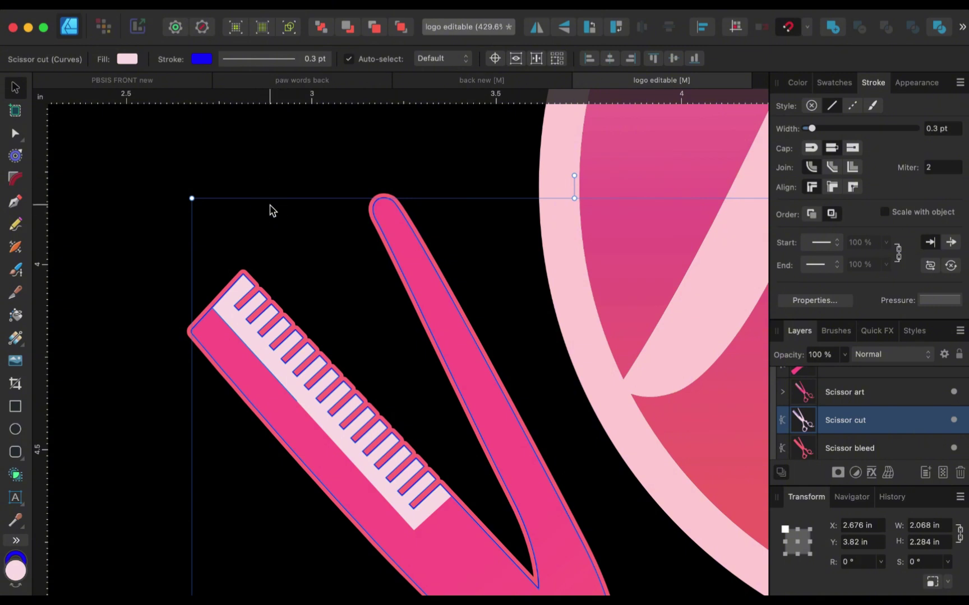
scroll(881, 436, "down", 2)
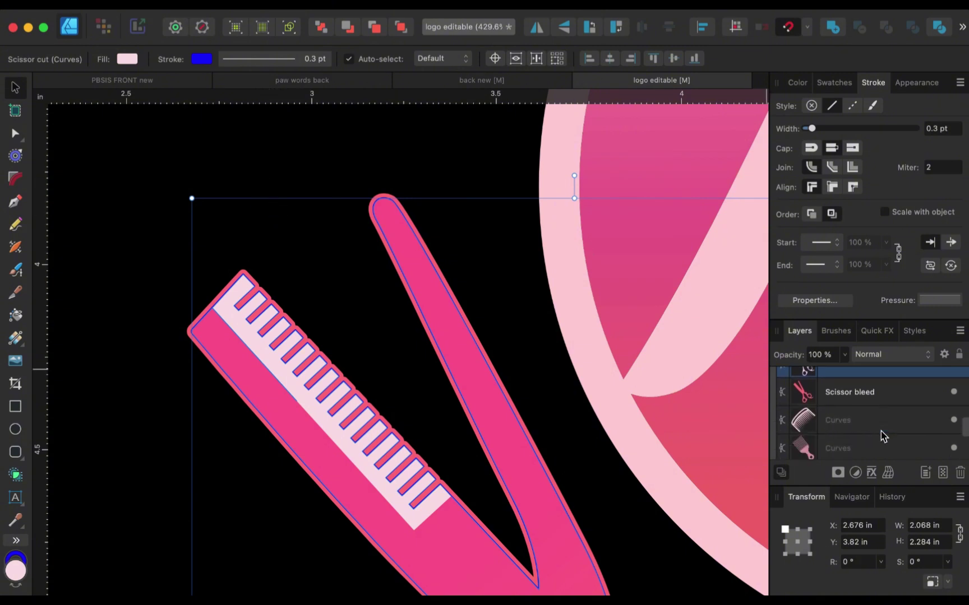
Select the "Brush bleed" layer and hide "brush art" so the plain brush shape is exposed.
scroll(880, 437, "up", 3)
scroll(882, 436, "up", 2)
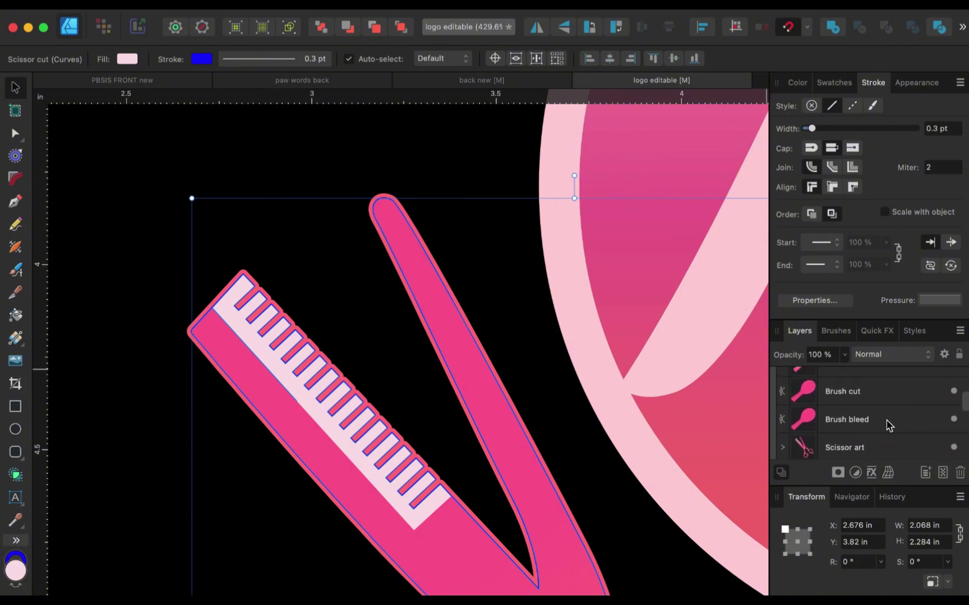
left_click(887, 421)
scroll(479, 290, "right", 15)
scroll(479, 289, "down", 5)
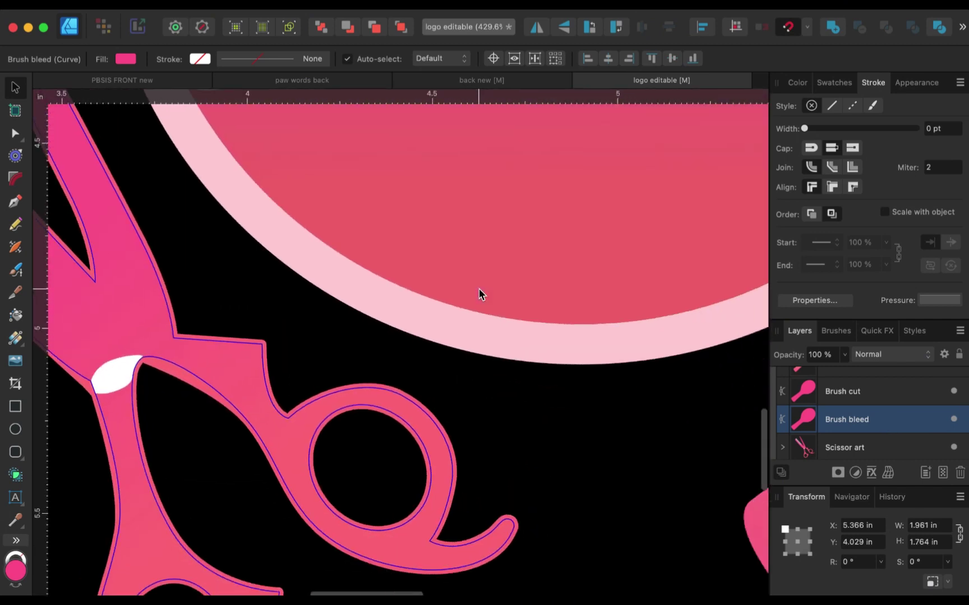
scroll(479, 288, "up", 3)
scroll(479, 289, "left", 3)
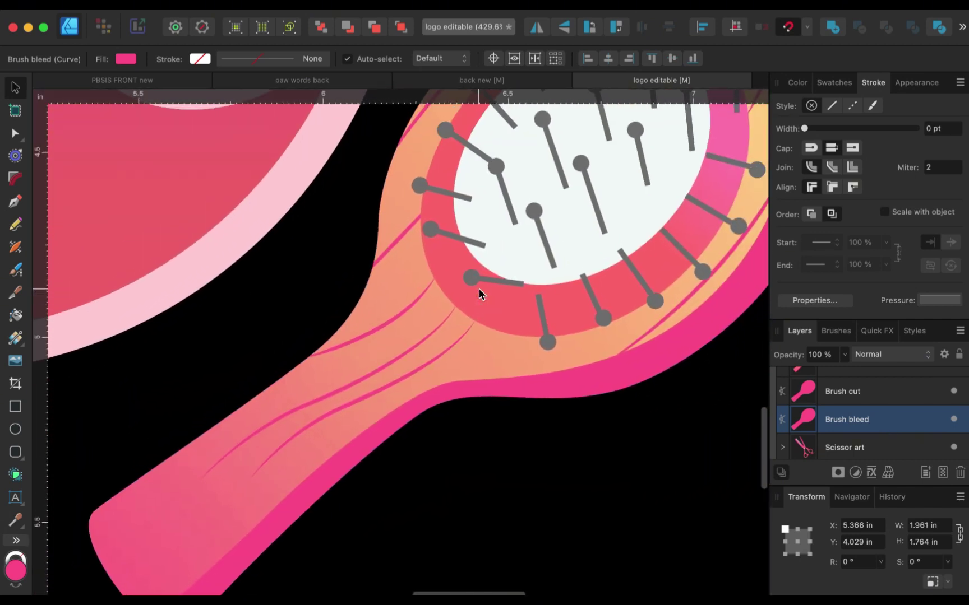
scroll(872, 418, "up", 2)
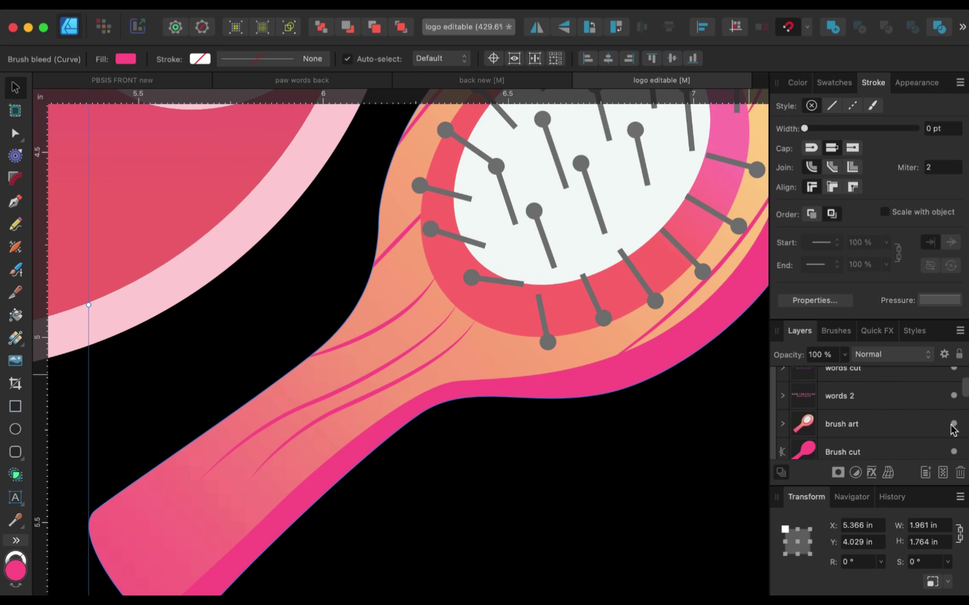
left_click(953, 424)
scroll(560, 272, "down", 4)
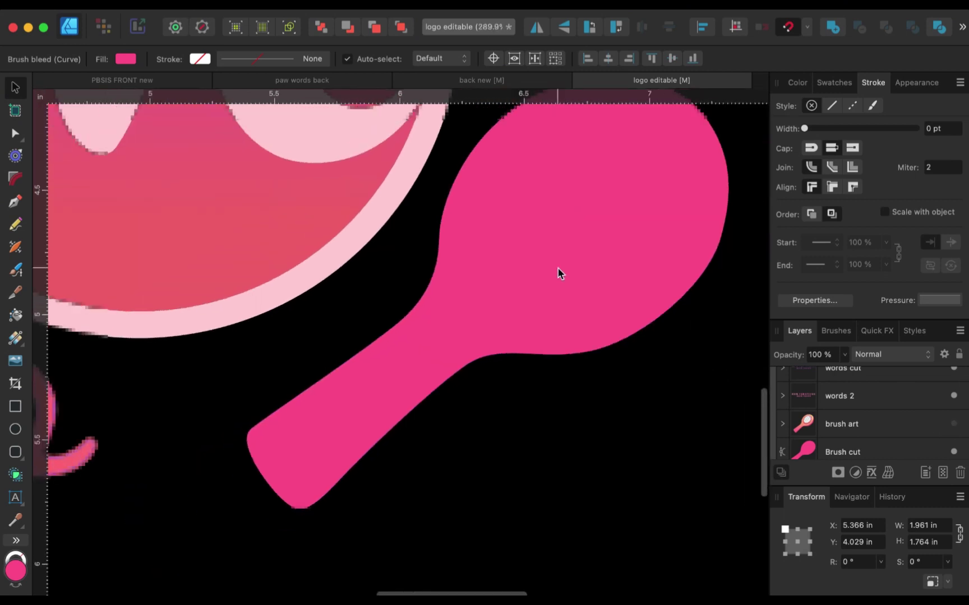
scroll(843, 410, "down", 2)
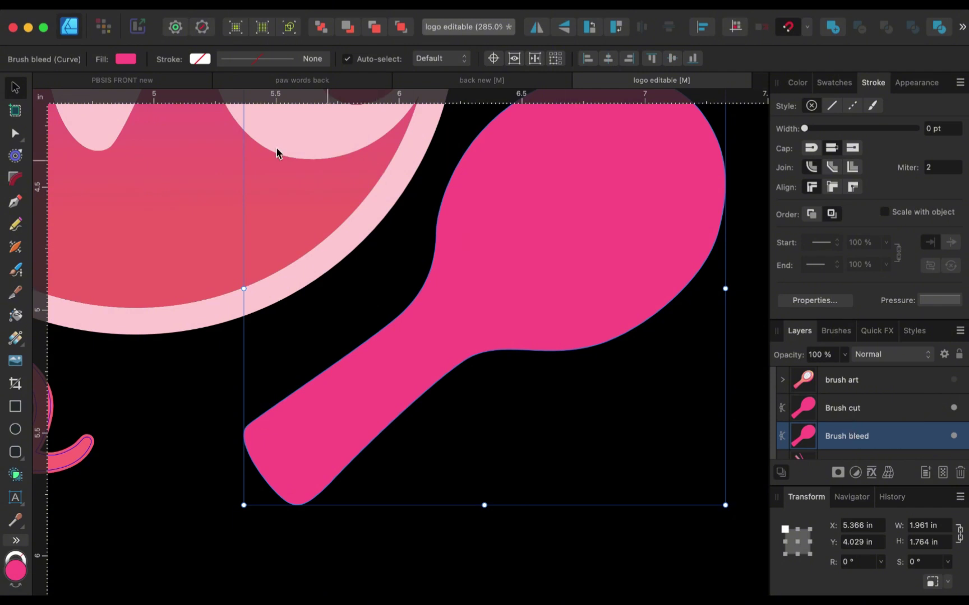
Expand the "Brush bleed" shape outward with a Contour radius of about 0.024 in.
left_click(15, 155)
scroll(512, 311, "up", 5)
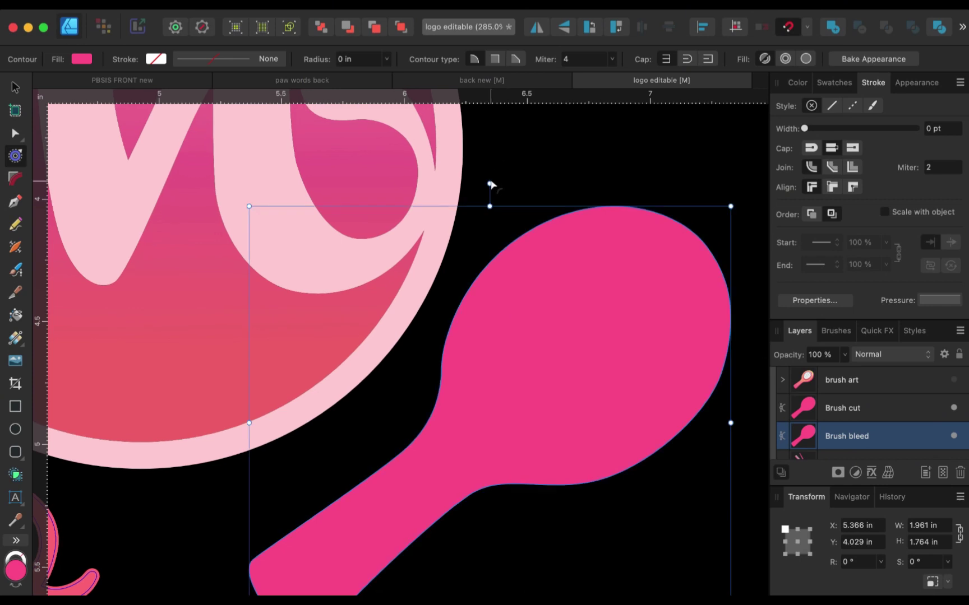
left_click_drag(490, 185, 497, 185)
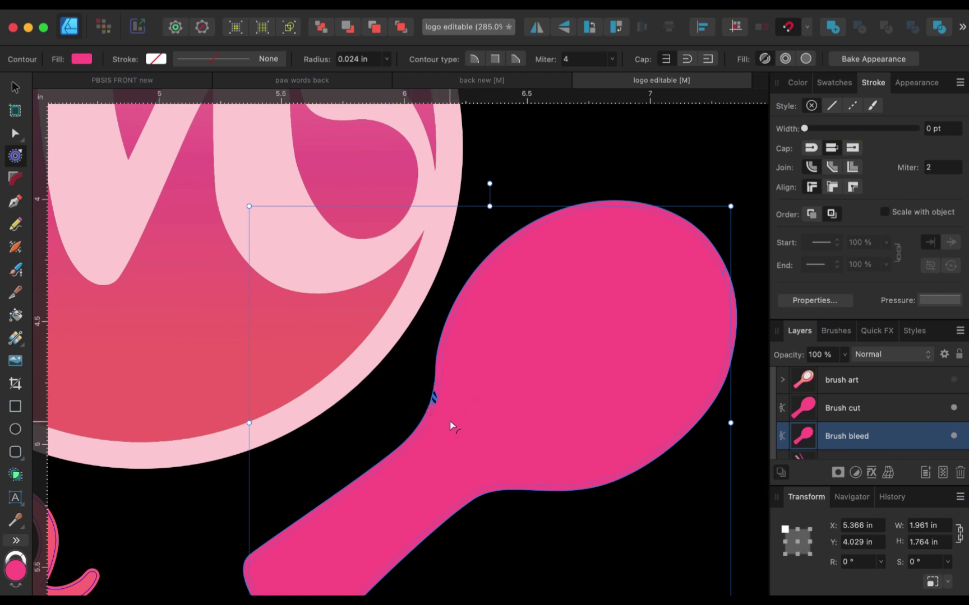
Delete the stray nodes causing the black gaps at the neck of the "Brush bleed" shape.
left_click(15, 133)
scroll(526, 421, "up", 5)
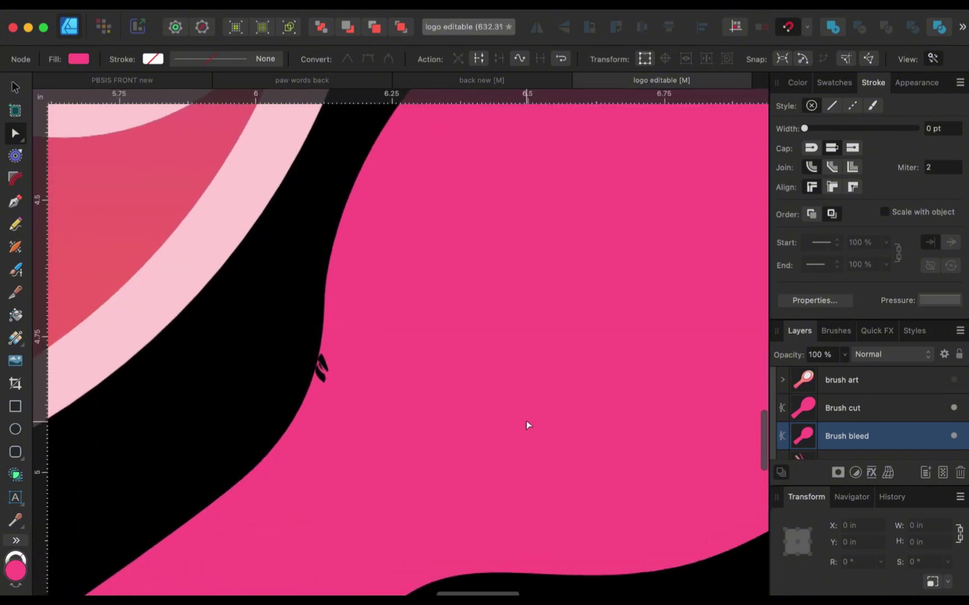
scroll(346, 420, "up", 8)
scroll(346, 419, "left", 3)
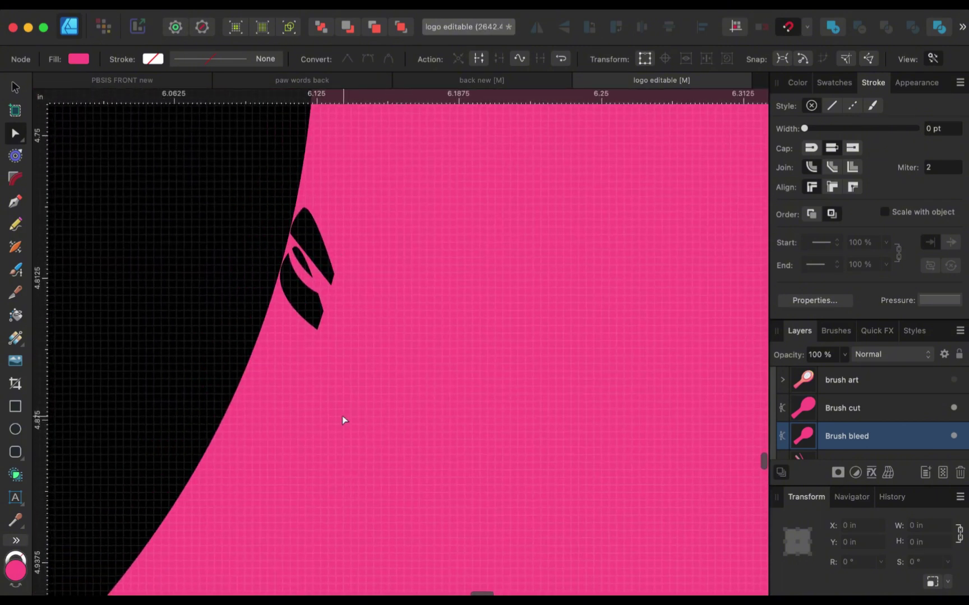
scroll(321, 278, "up", 8)
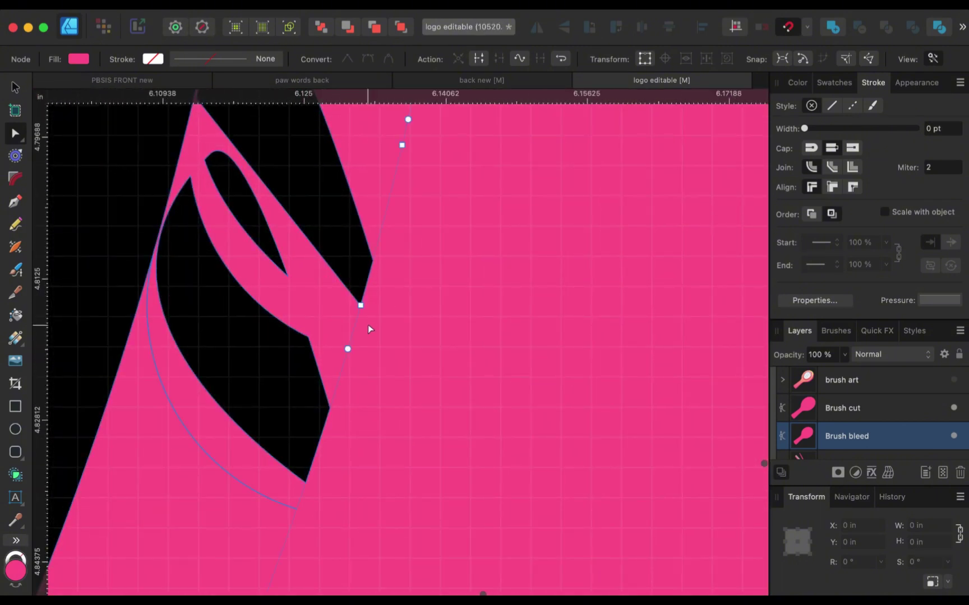
left_click(361, 306)
key("Delete")
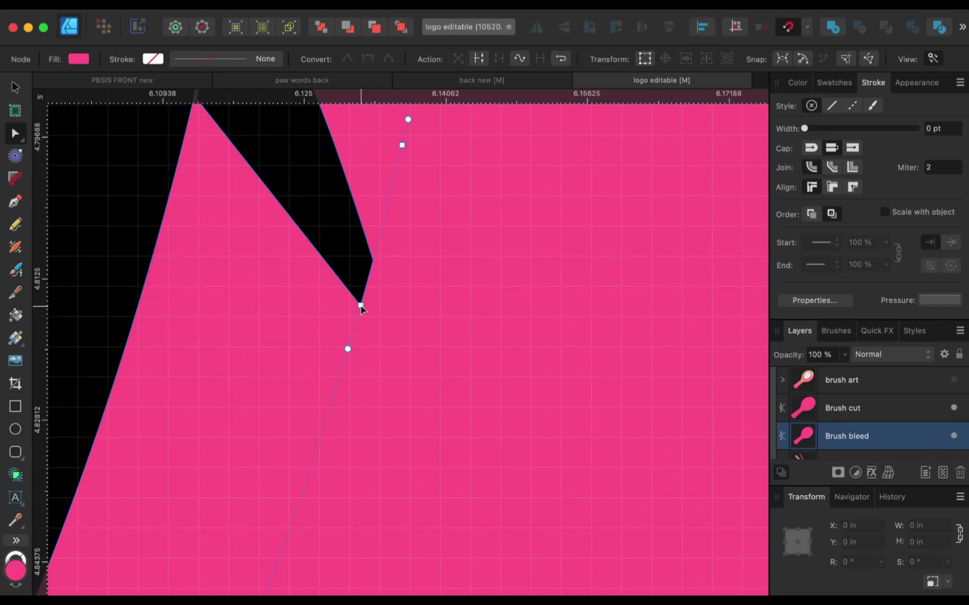
left_click(361, 306)
key("Escape")
left_click(401, 145)
key("Delete")
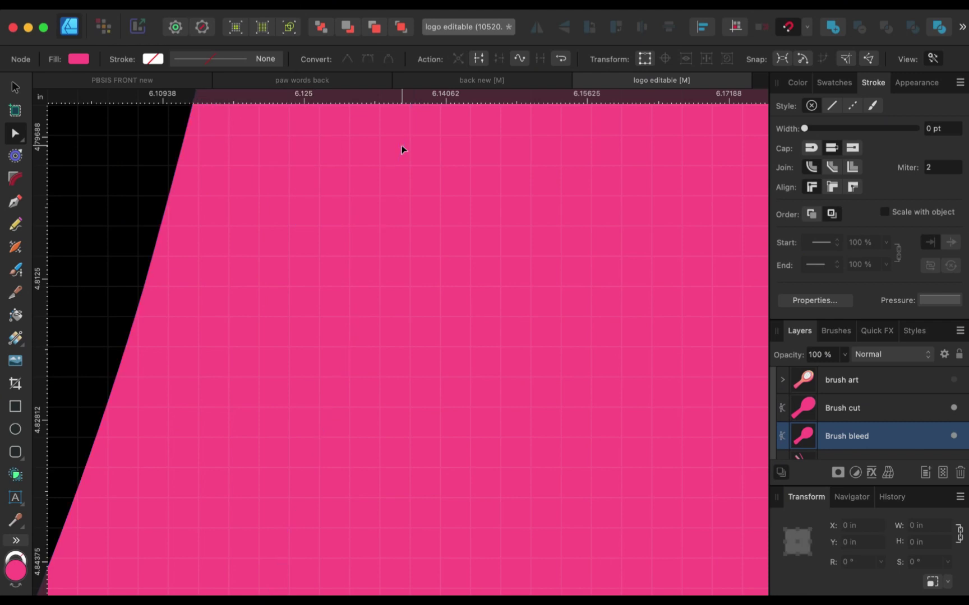
Delete the stray nodes causing the gap at the handle end of "Brush bleed" and check the rest of its outline.
scroll(401, 145, "down", 5)
scroll(401, 145, "down", 5)
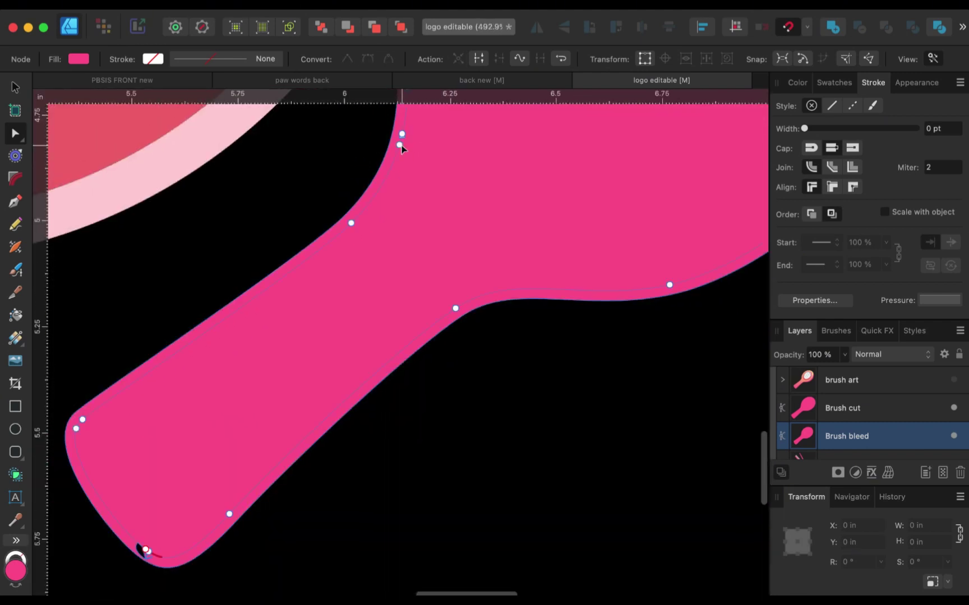
scroll(121, 449, "up", 5)
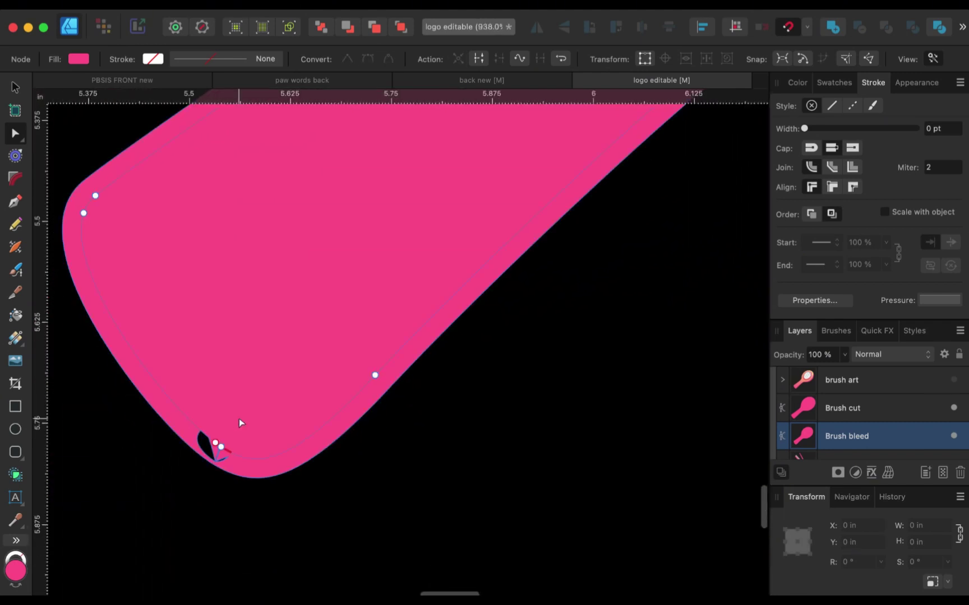
scroll(239, 423, "up", 1)
left_click_drag(205, 480, 206, 481)
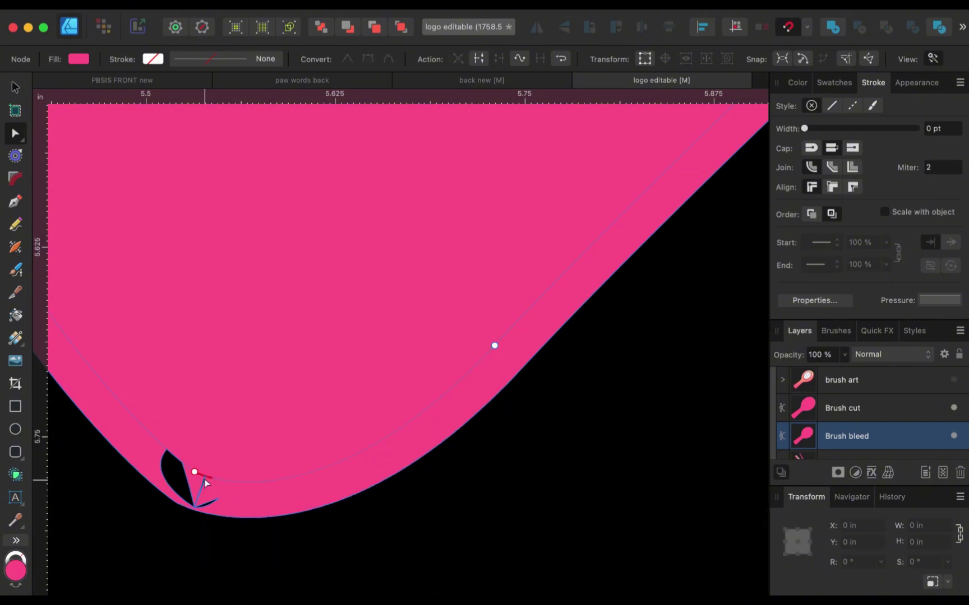
left_click(195, 472)
key("Delete")
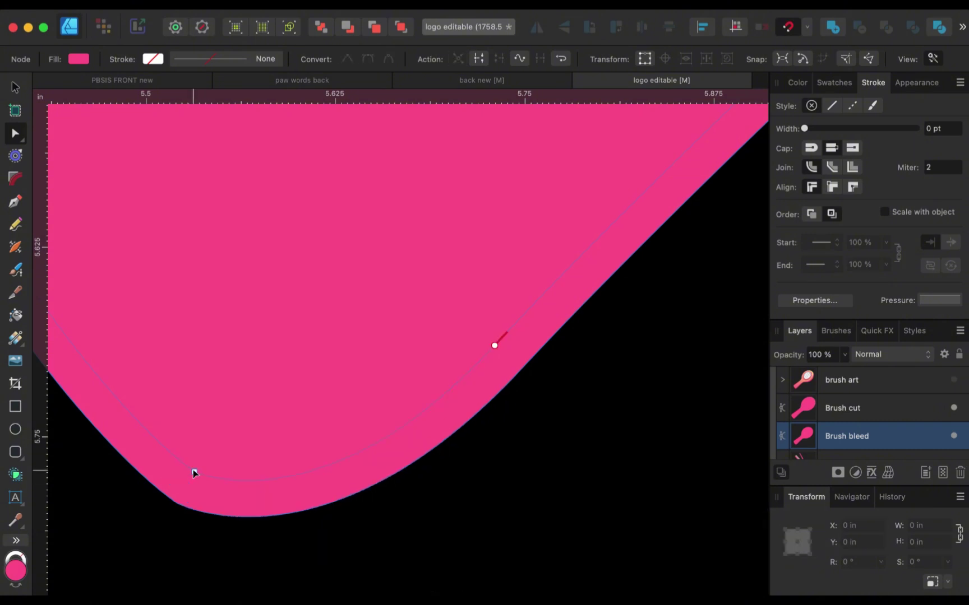
scroll(192, 469, "down", 8)
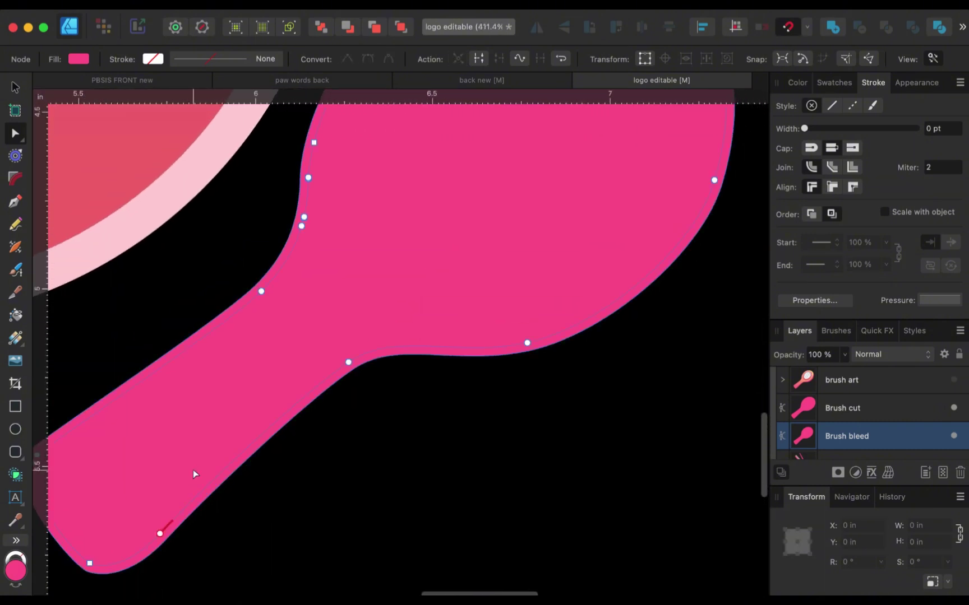
left_click(193, 470)
scroll(592, 234, "up", 7)
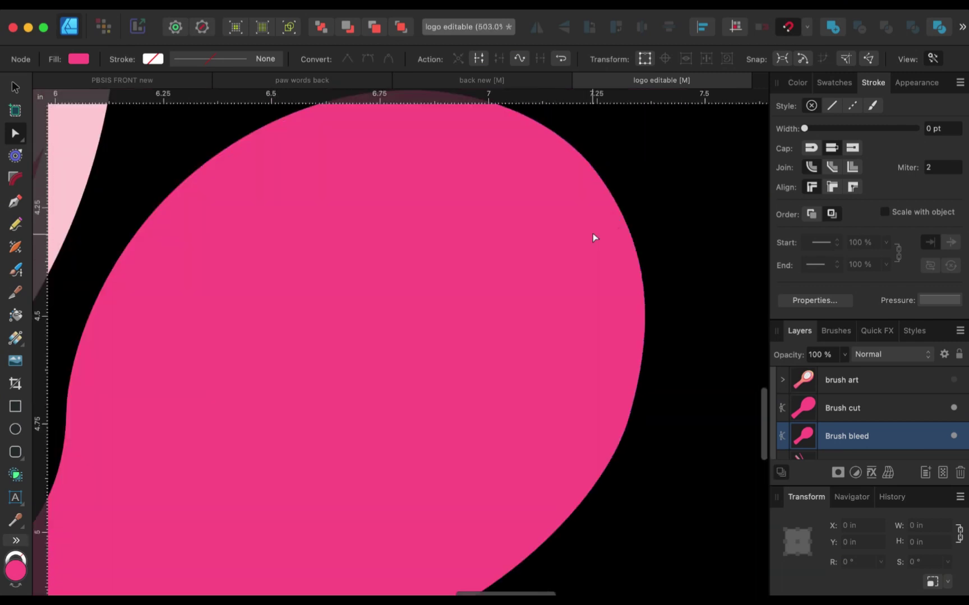
scroll(638, 224, "down", 3)
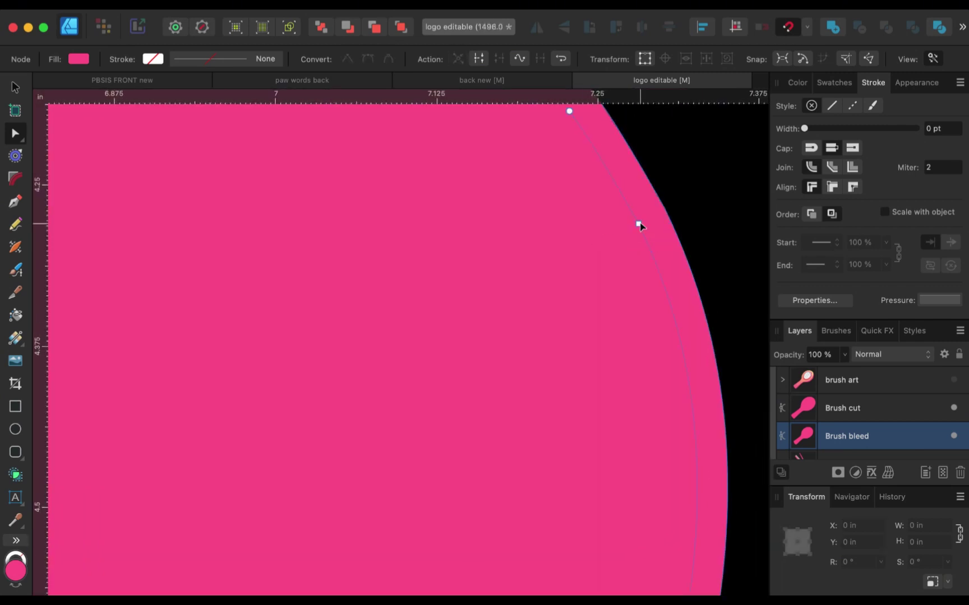
scroll(640, 226, "down", 5)
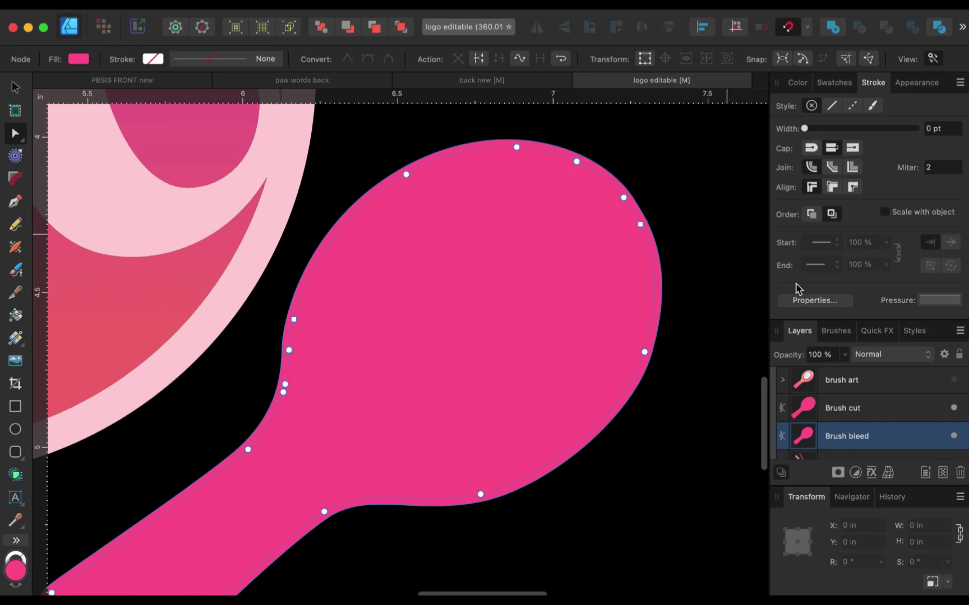
Give the "Brush cut" shape a blue outline with a stroke width of 0.4 pt.
left_click(894, 414)
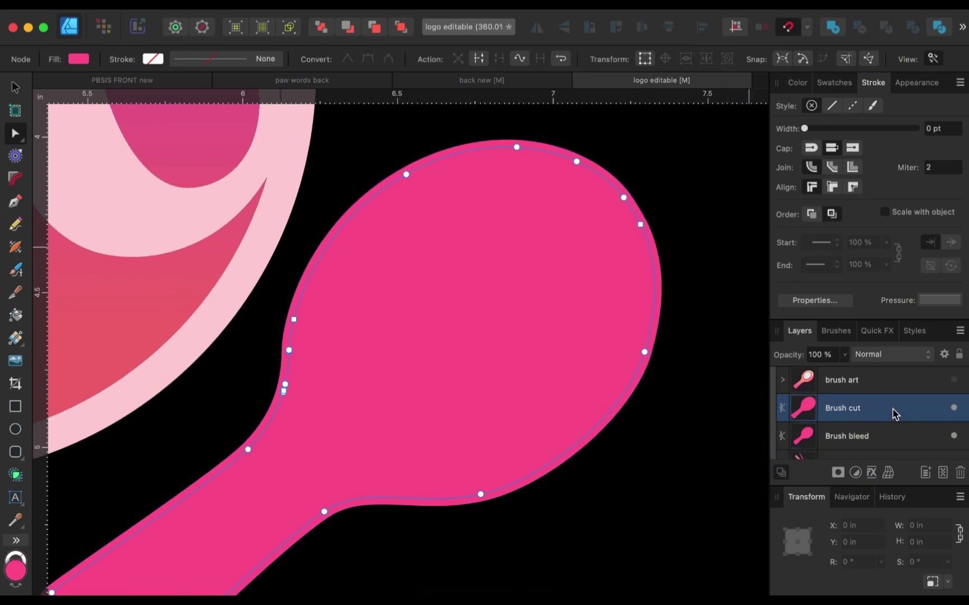
left_click(153, 59)
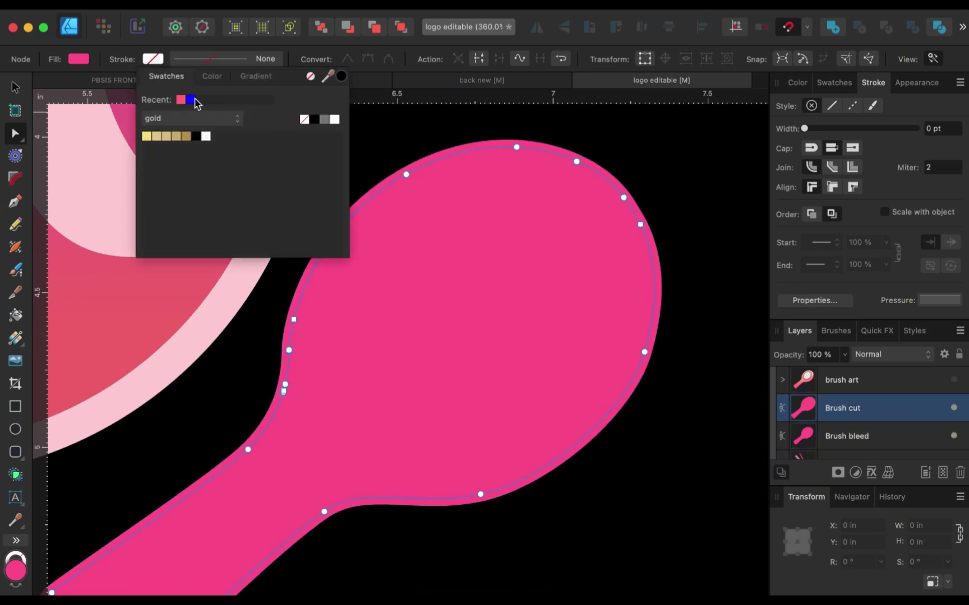
left_click(194, 100)
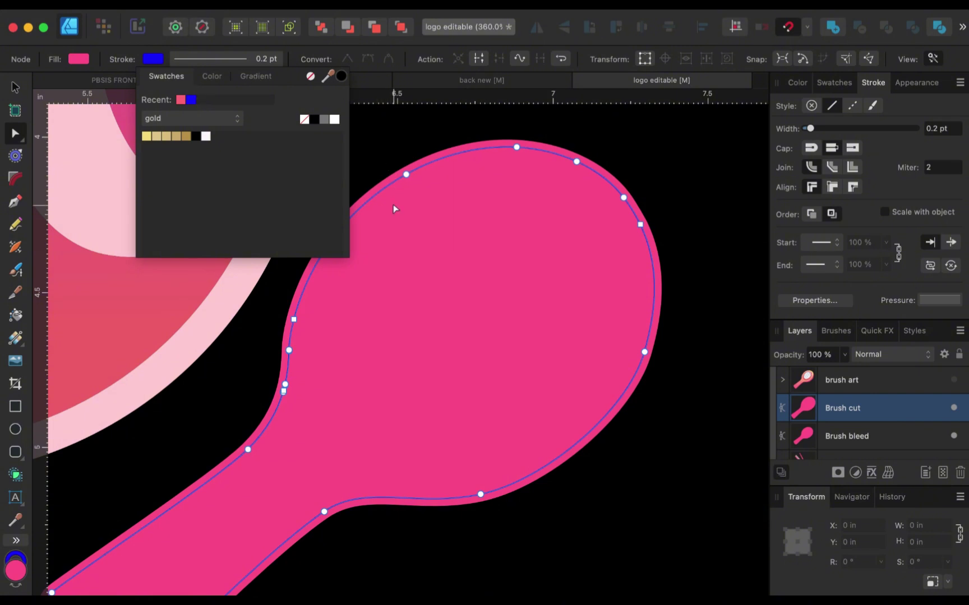
left_click(194, 60)
mouse_move(161, 107)
left_mouse_down()
mouse_move(227, 107)
mouse_move(163, 105)
mouse_move(199, 111)
mouse_move(169, 115)
left_mouse_up()
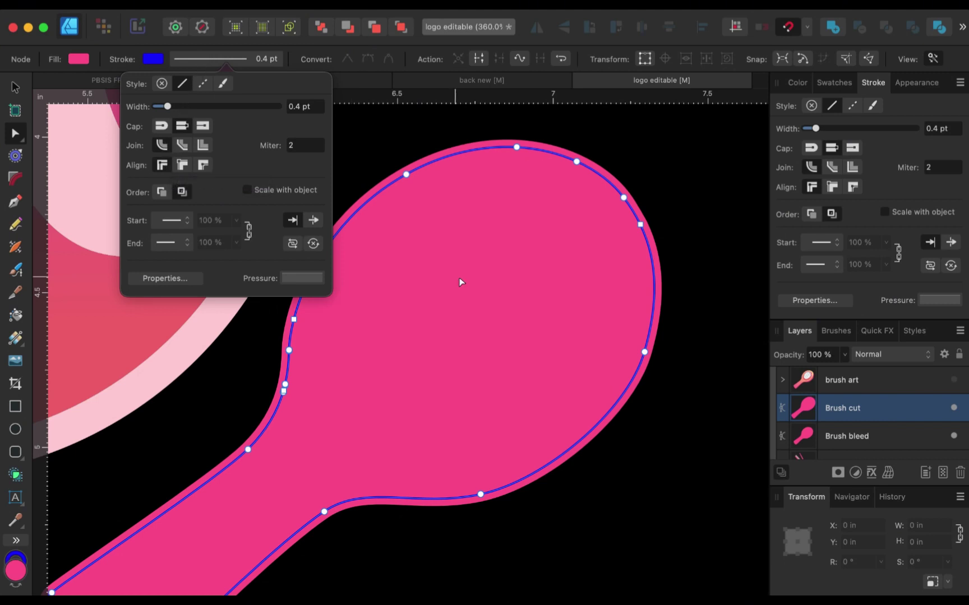
Show the "brush art" layer again and select "Brush bleed" to check its edge against the cut line.
left_click(953, 380)
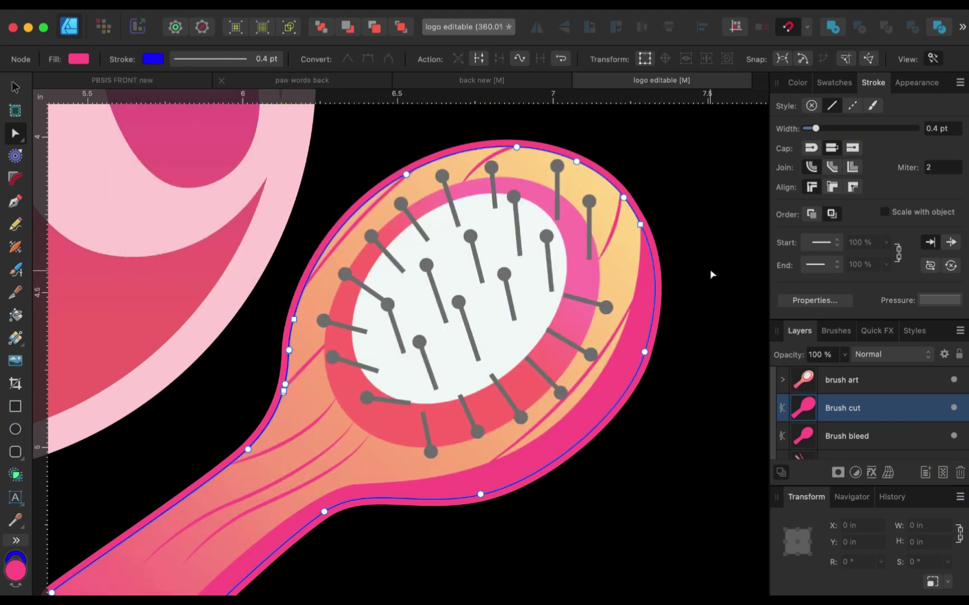
left_click(885, 444)
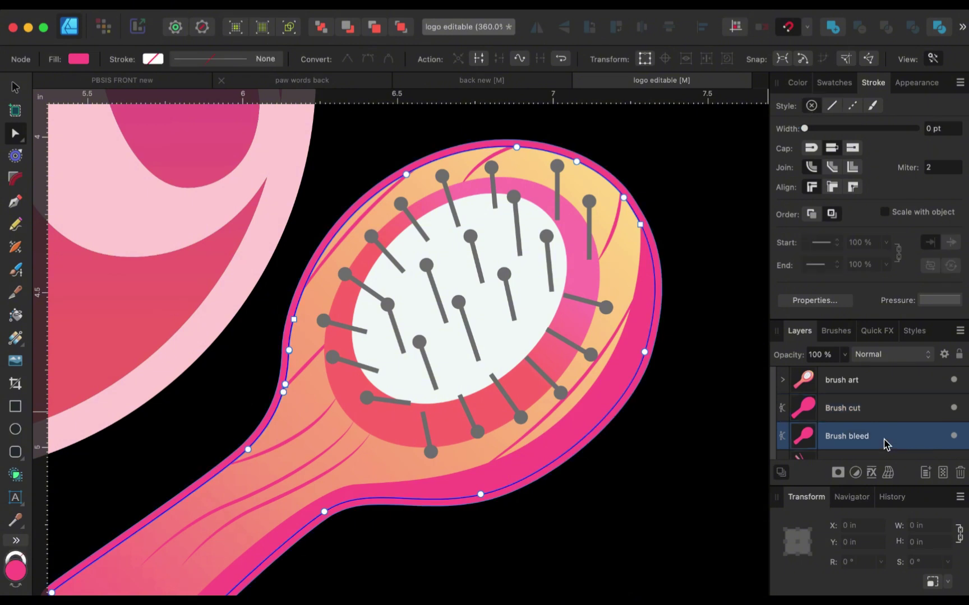
scroll(651, 385, "down", 2)
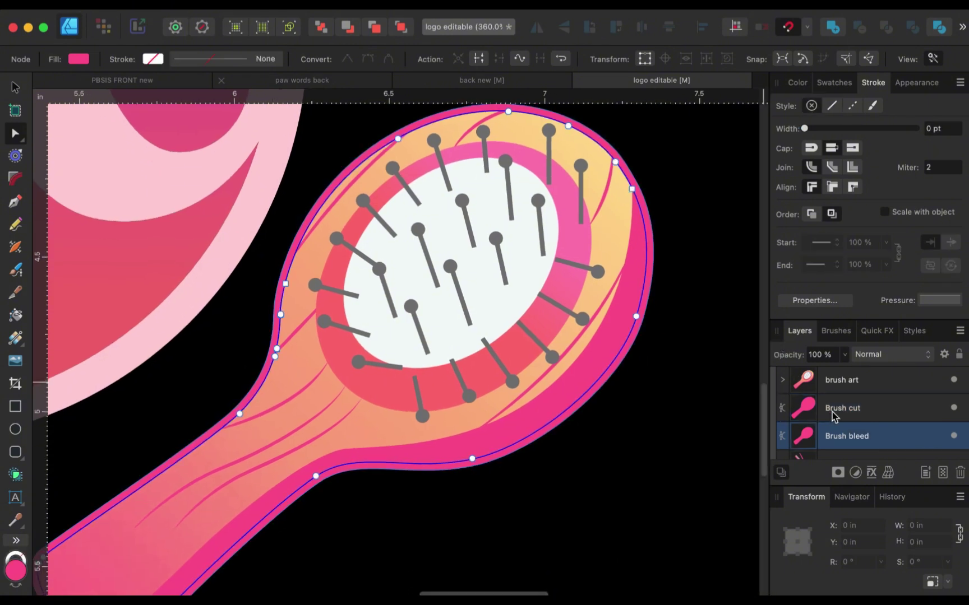
Select the light pink comb's curves layer and duplicate it.
scroll(832, 415, "down", 2)
scroll(833, 416, "down", 1)
scroll(832, 416, "up", 1)
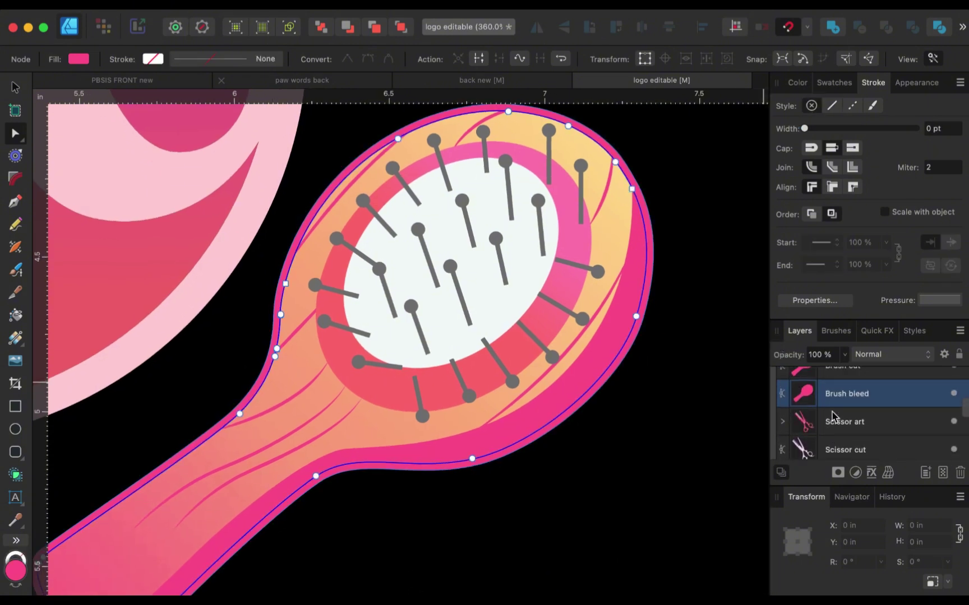
scroll(834, 417, "down", 2)
scroll(833, 416, "down", 1)
left_click(872, 426)
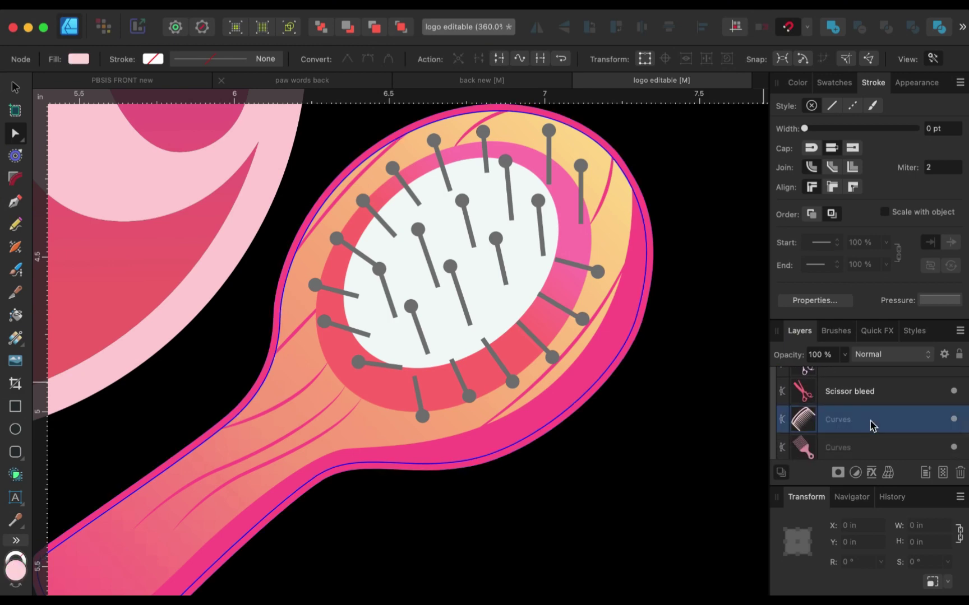
scroll(520, 309, "up", 10)
scroll(521, 309, "left", 8)
scroll(521, 309, "down", 5)
scroll(520, 308, "left", 7)
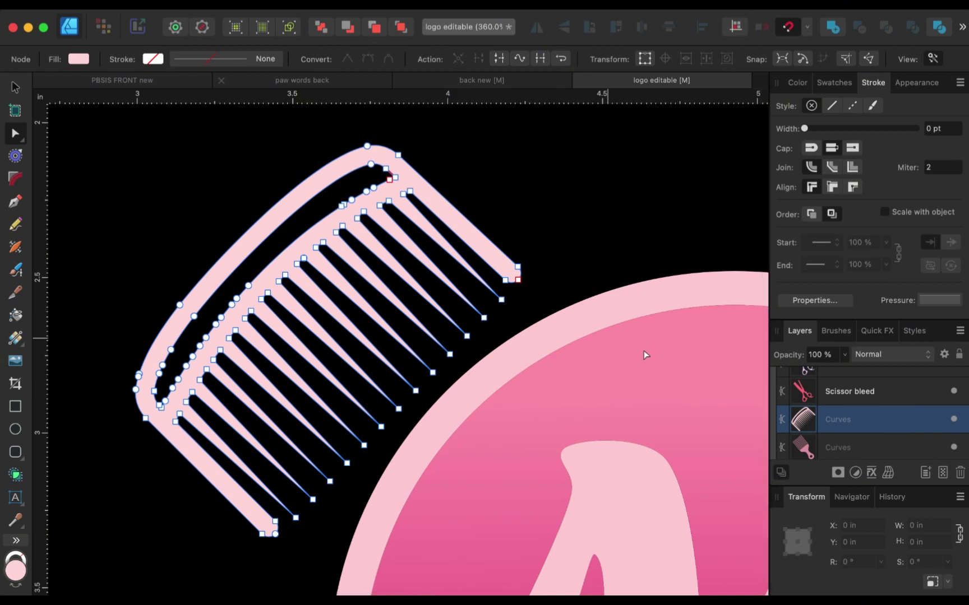
right_click(917, 424)
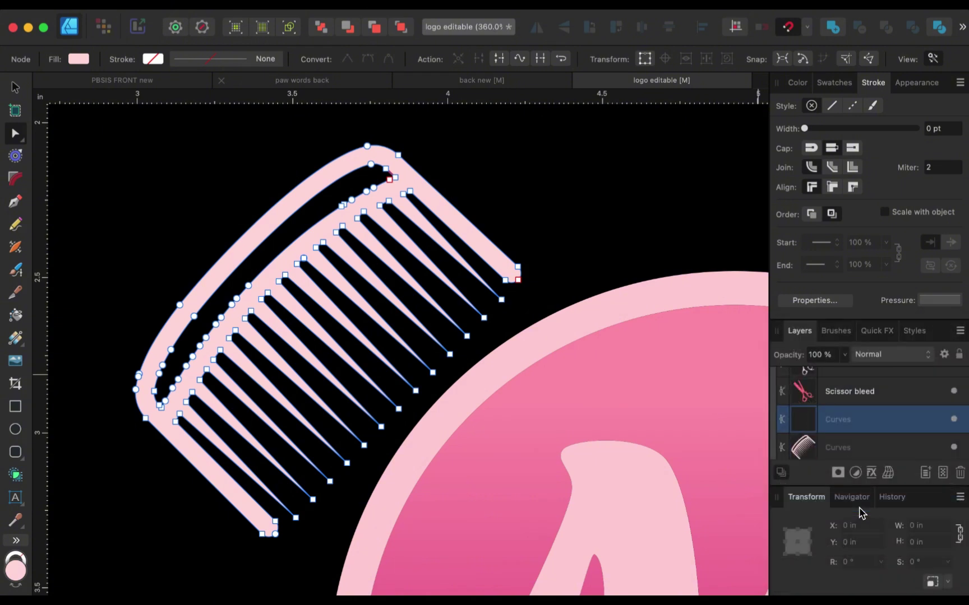
Rename the upper comb layer "comb cut" and the lower comb layer "Bleed".
double_click(841, 420)
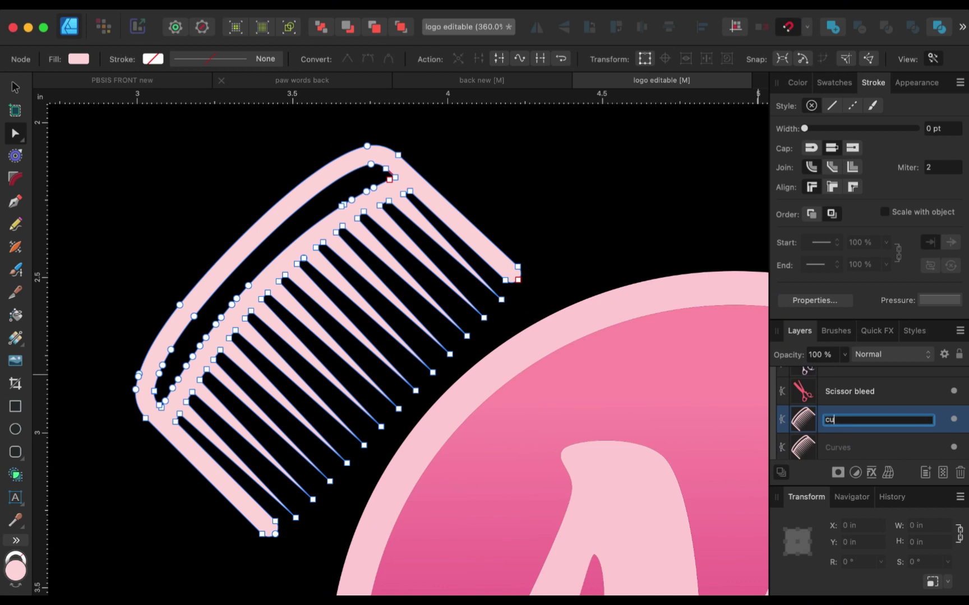
type("comb cut")
key("Return")
double_click(837, 447)
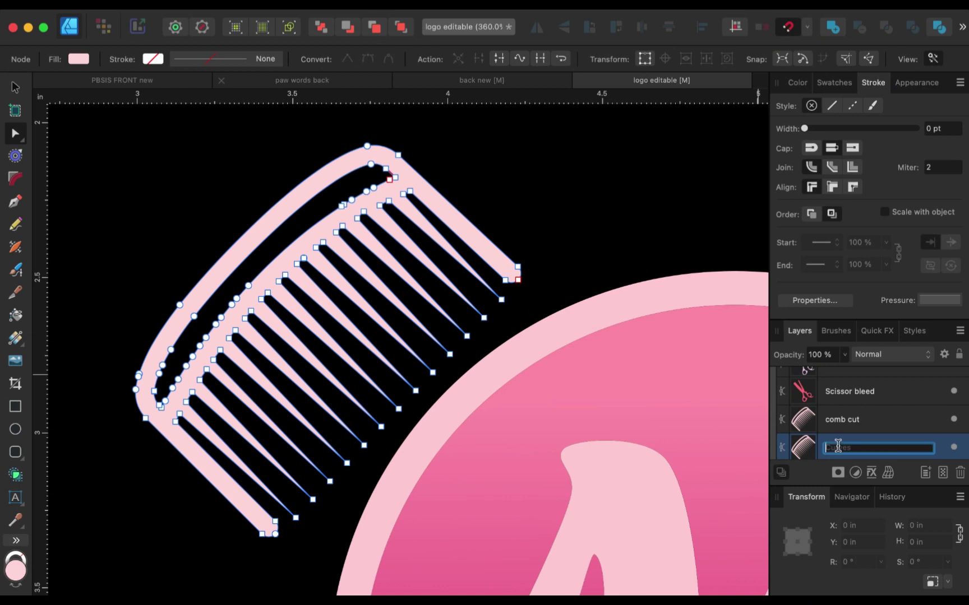
type("Bleed")
key("Return")
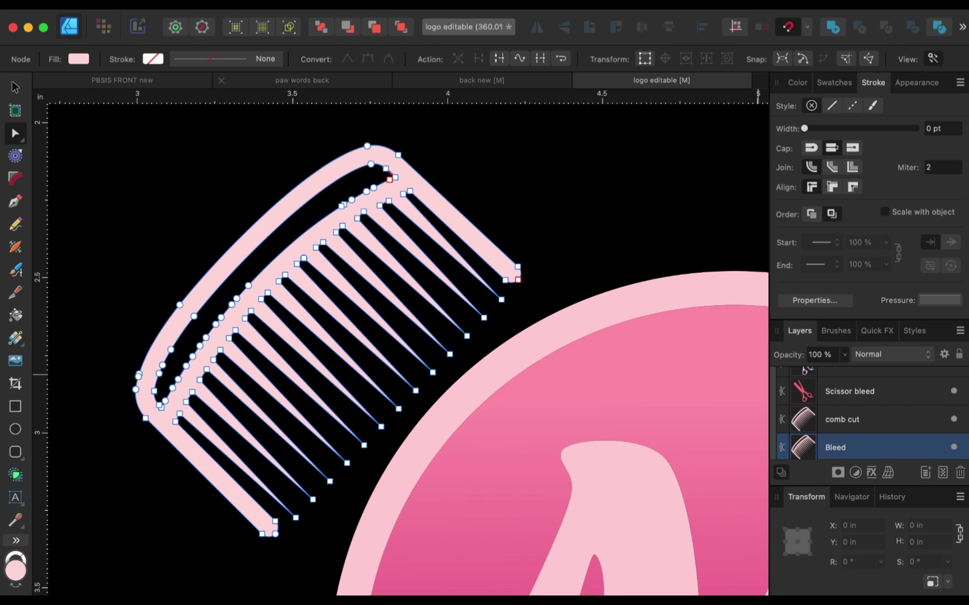
Expand the comb's "Bleed" shape outward with a contour radius of 0.007 in.
left_click(15, 156)
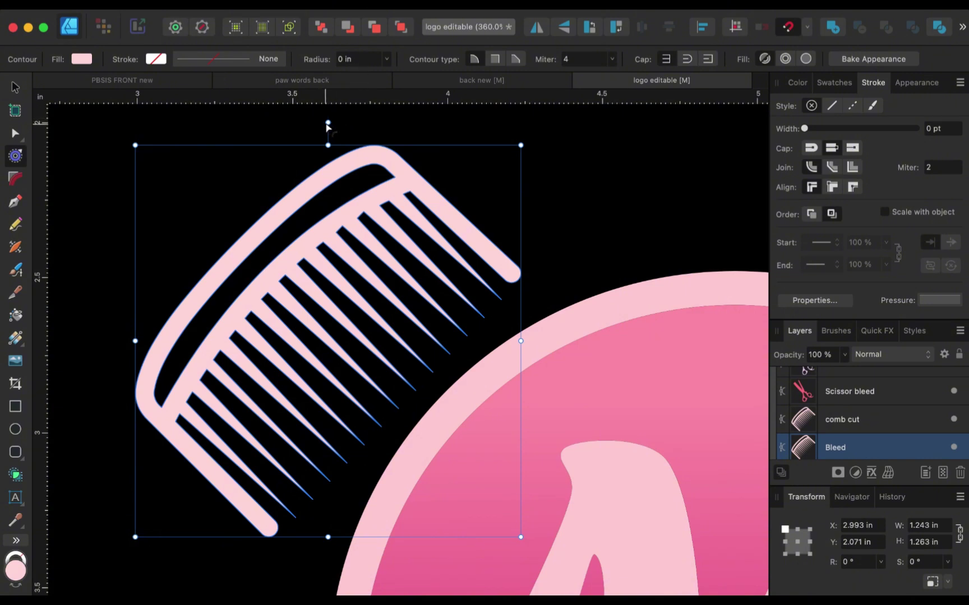
left_click_drag(328, 127, 328, 127)
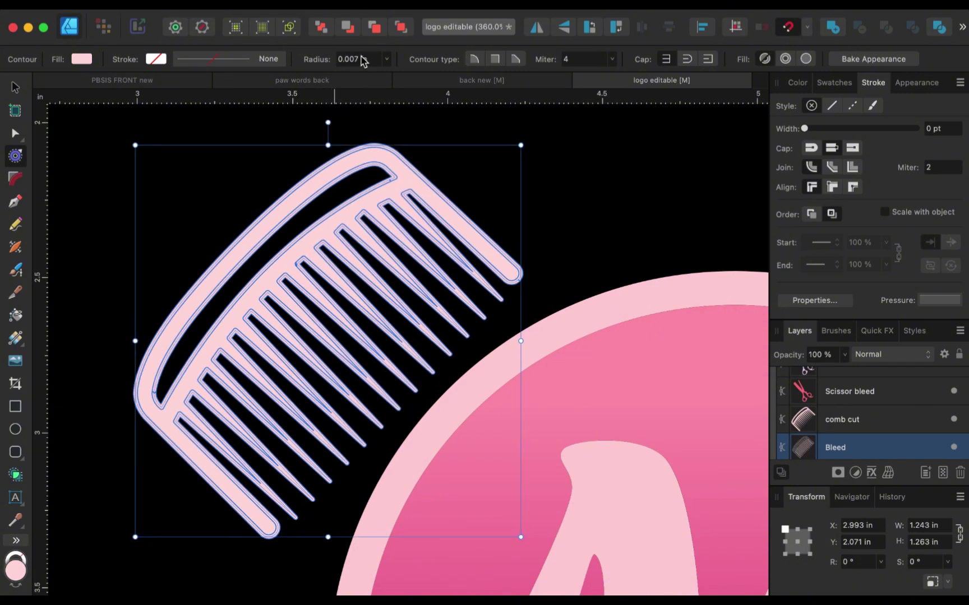
Delete the stray node causing the black gap at the lower end of the comb bleed's handle slot and check the rest of its outline.
scroll(344, 197, "up", 5)
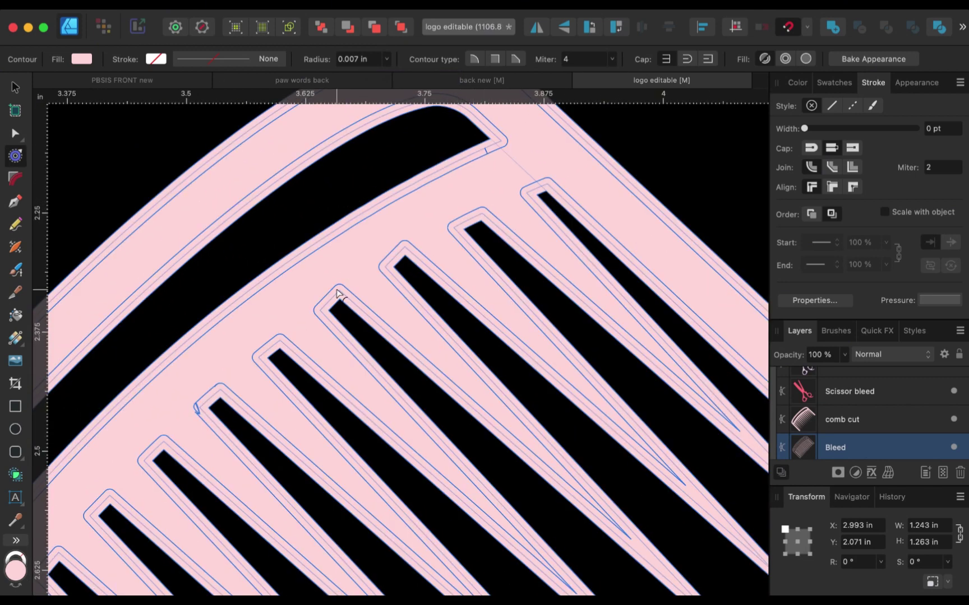
scroll(337, 294, "left", 8)
scroll(337, 293, "down", 3)
left_click(15, 135)
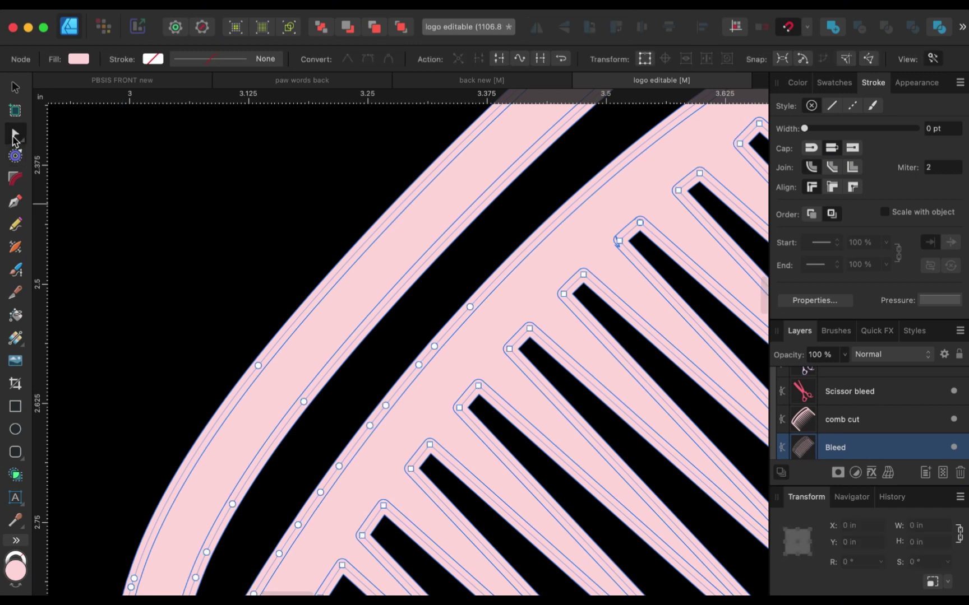
scroll(295, 383, "down", 4)
scroll(296, 383, "up", 4)
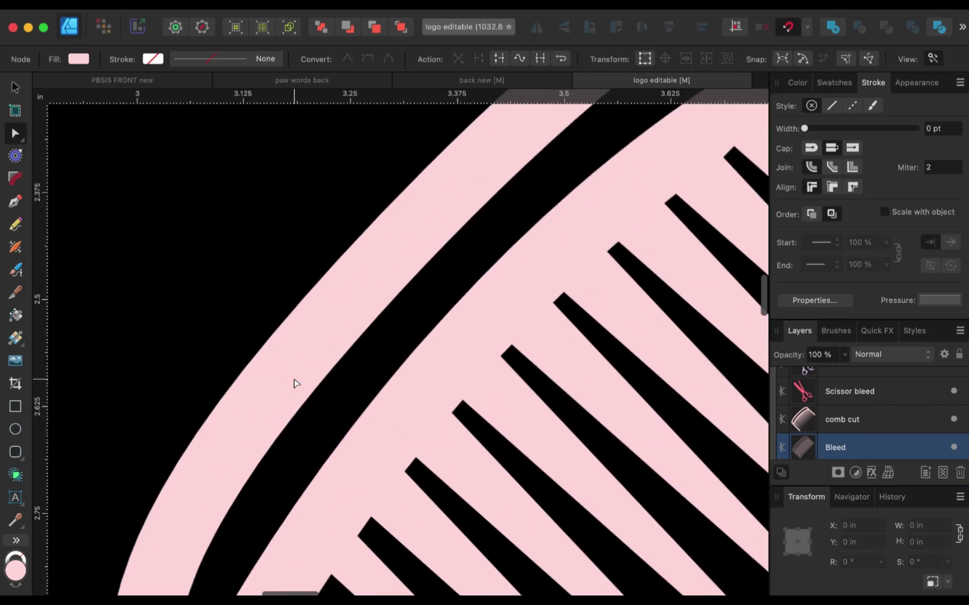
scroll(296, 383, "up", 8)
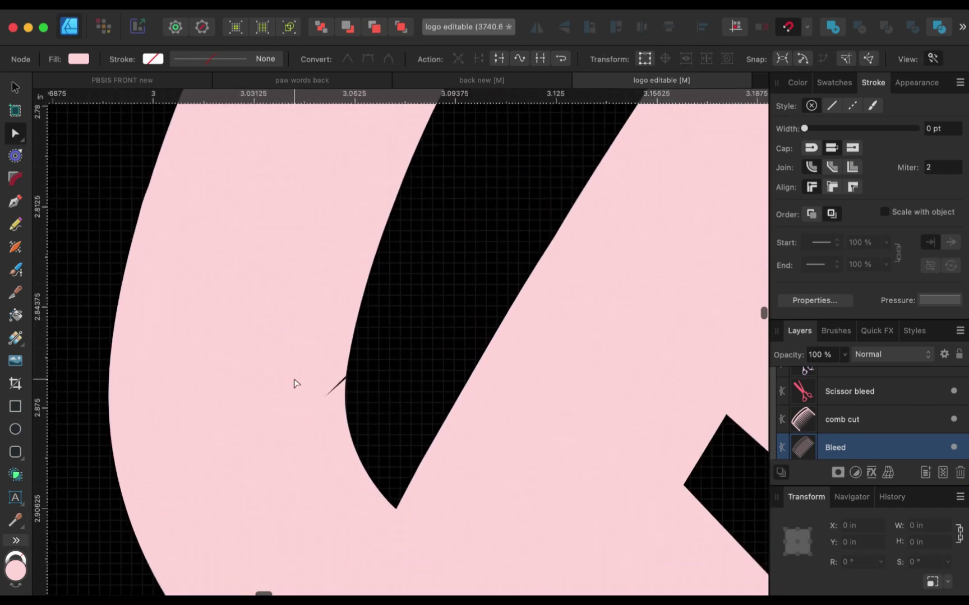
scroll(296, 384, "up", 4)
left_click(369, 376)
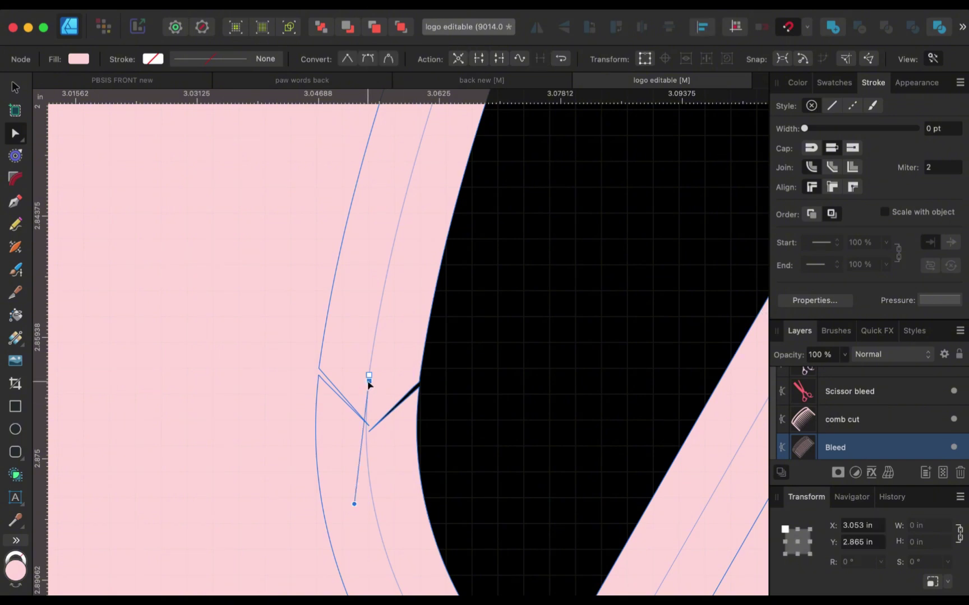
scroll(369, 384, "down", 12)
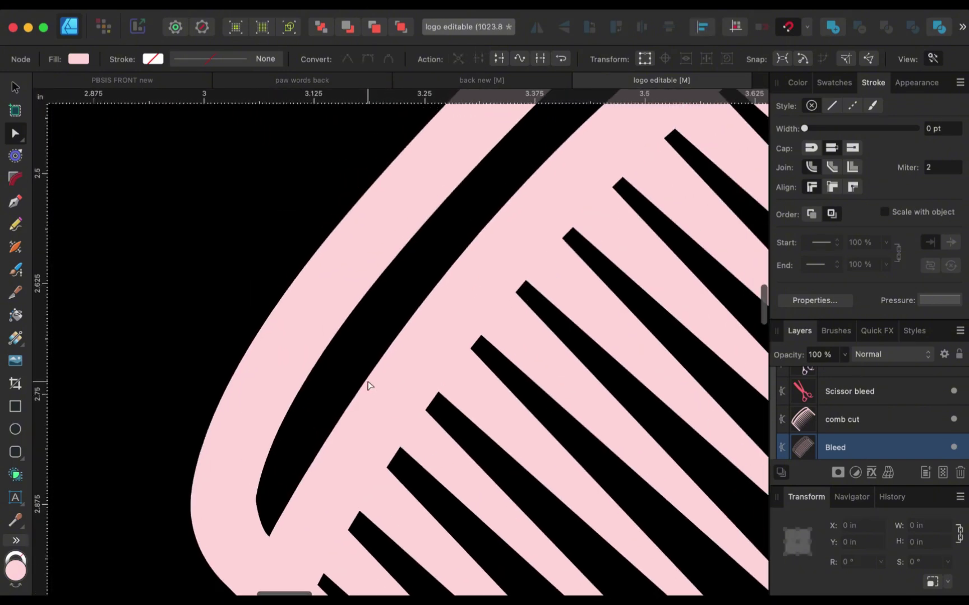
scroll(368, 385, "right", 10)
scroll(368, 385, "up", 10)
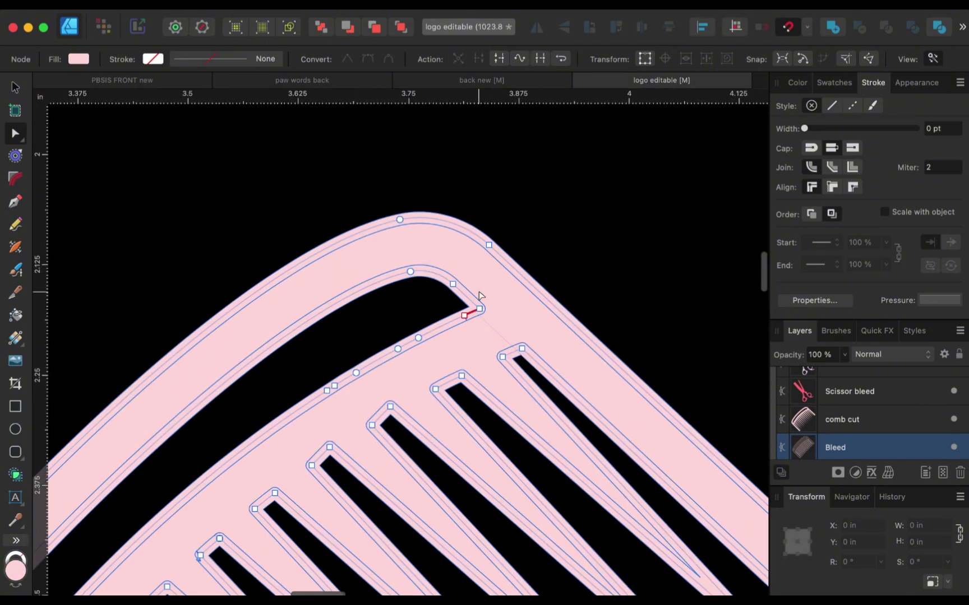
scroll(465, 318, "up", 5)
scroll(464, 317, "down", 5)
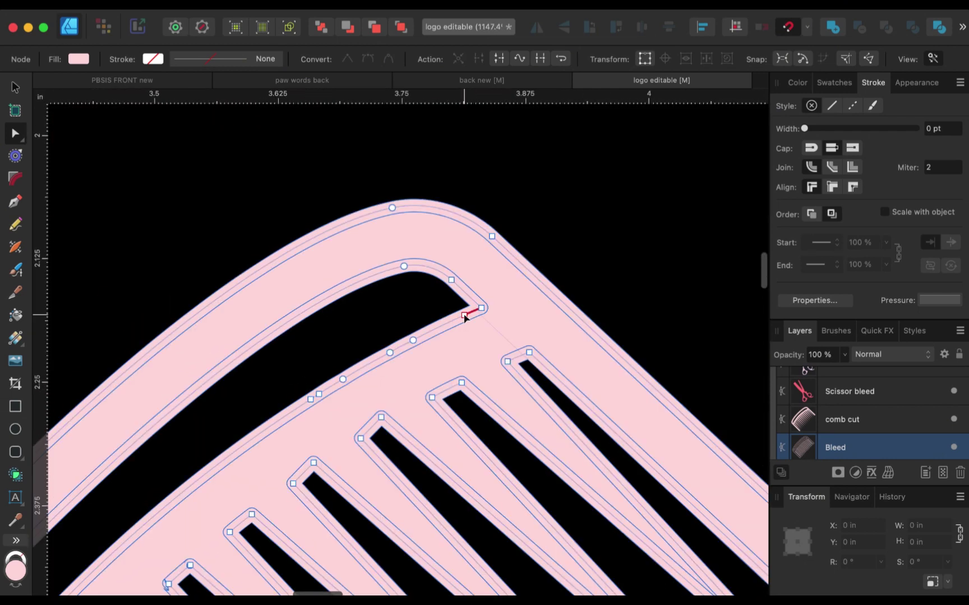
scroll(464, 318, "down", 6)
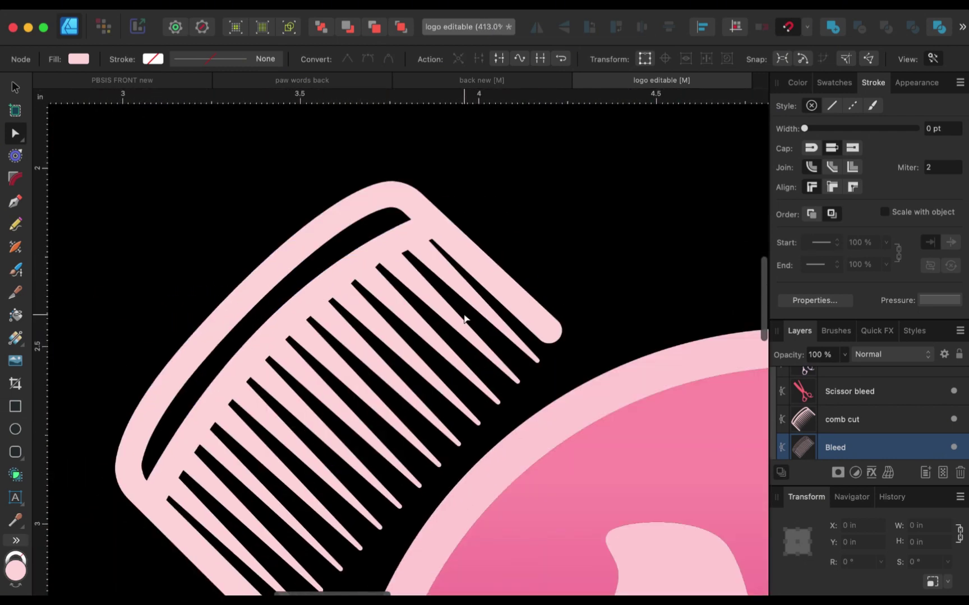
scroll(465, 318, "down", 3)
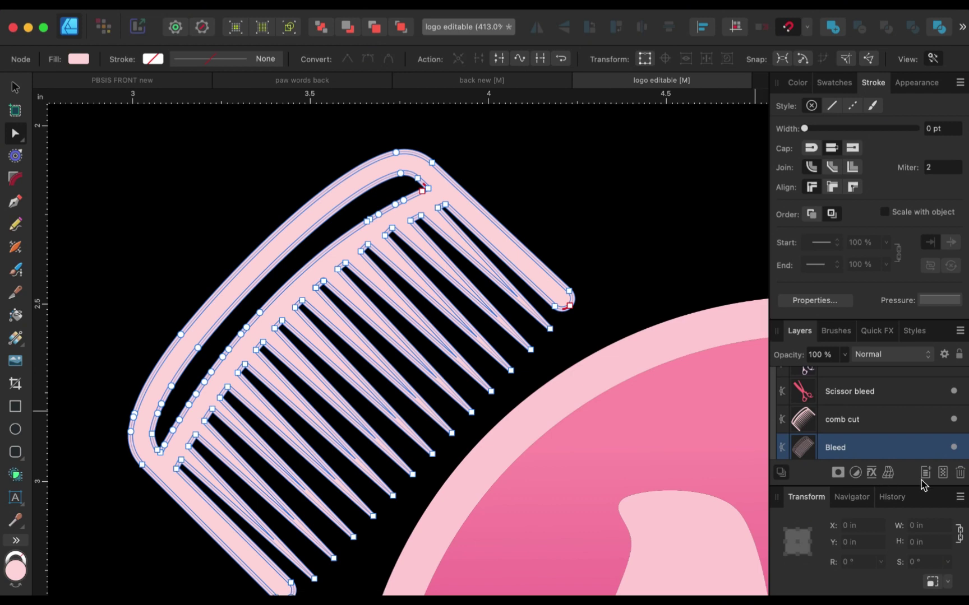
Give the "comb cut" shape a blue outline and deselect it.
left_click(887, 421)
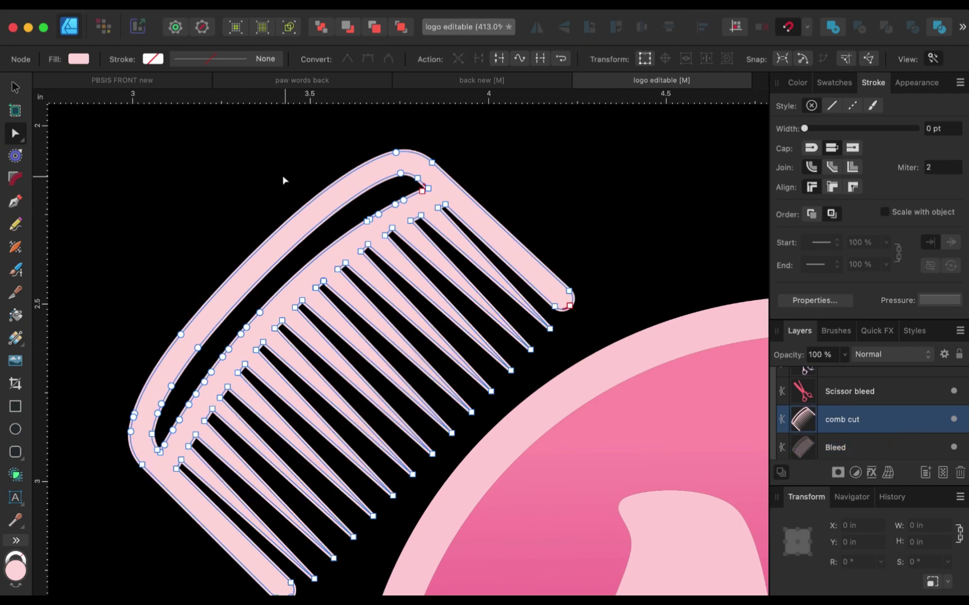
left_click(152, 58)
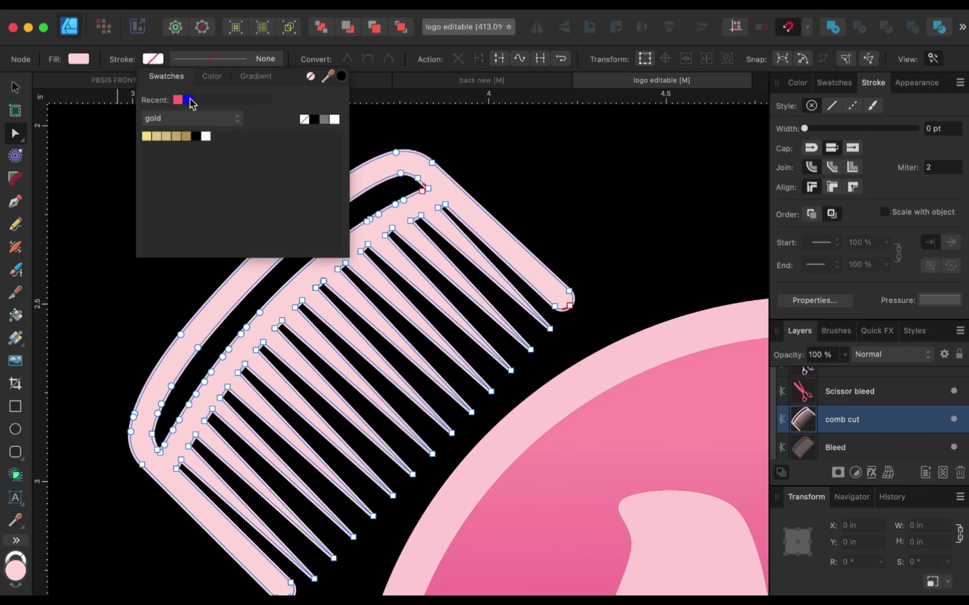
left_click(188, 99)
left_click(870, 391)
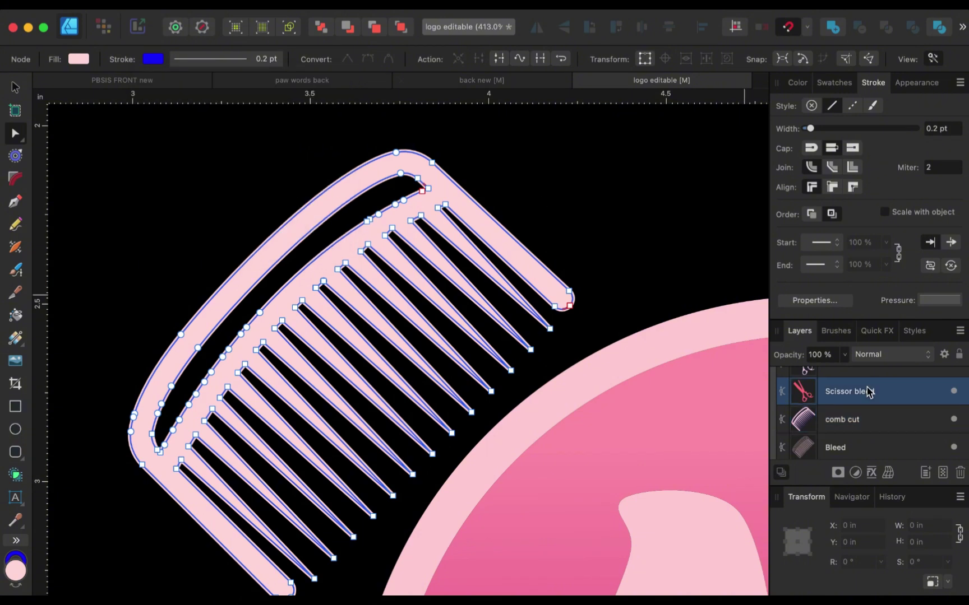
Inspect the bleed margin around the comb's teeth and rounded end against the blue cut line.
scroll(311, 492, "down", 3)
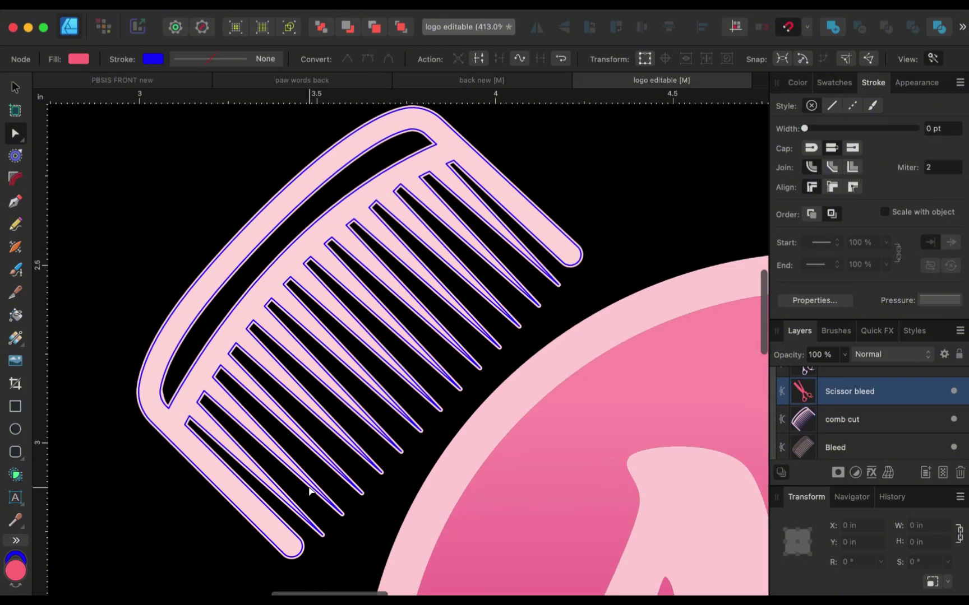
scroll(456, 317, "up", 5)
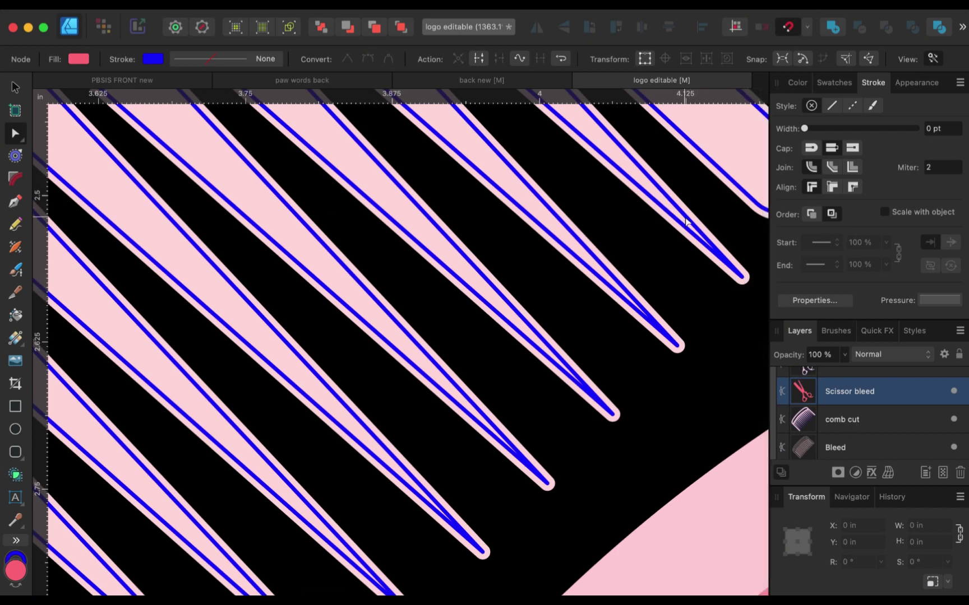
scroll(561, 356, "down", 5)
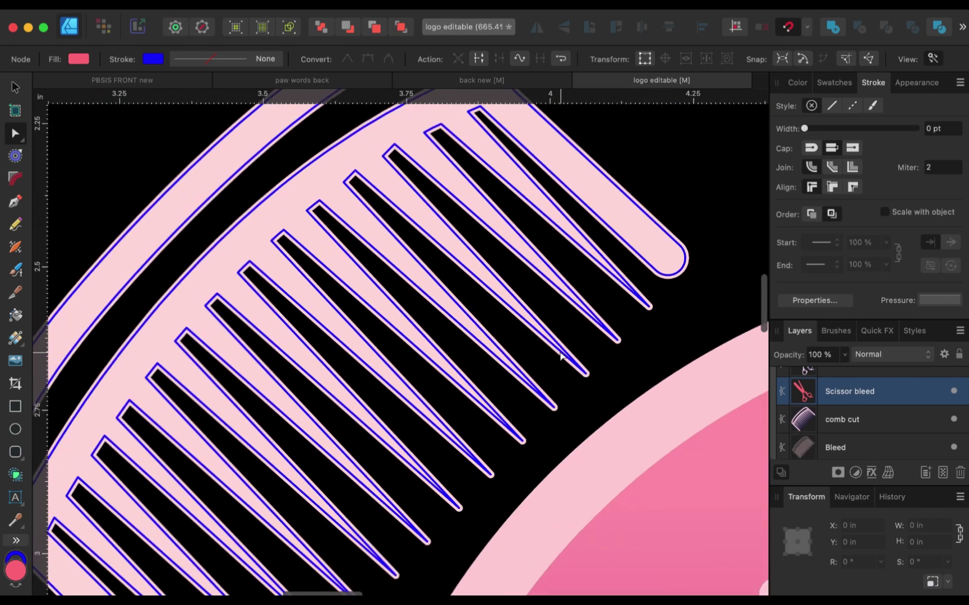
scroll(560, 355, "right", 10)
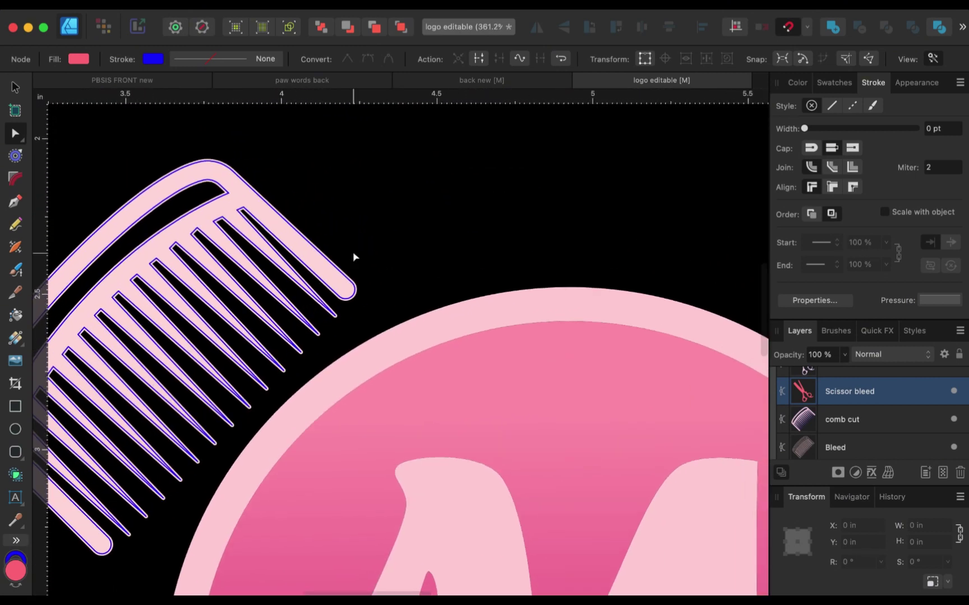
scroll(353, 255, "up", 4)
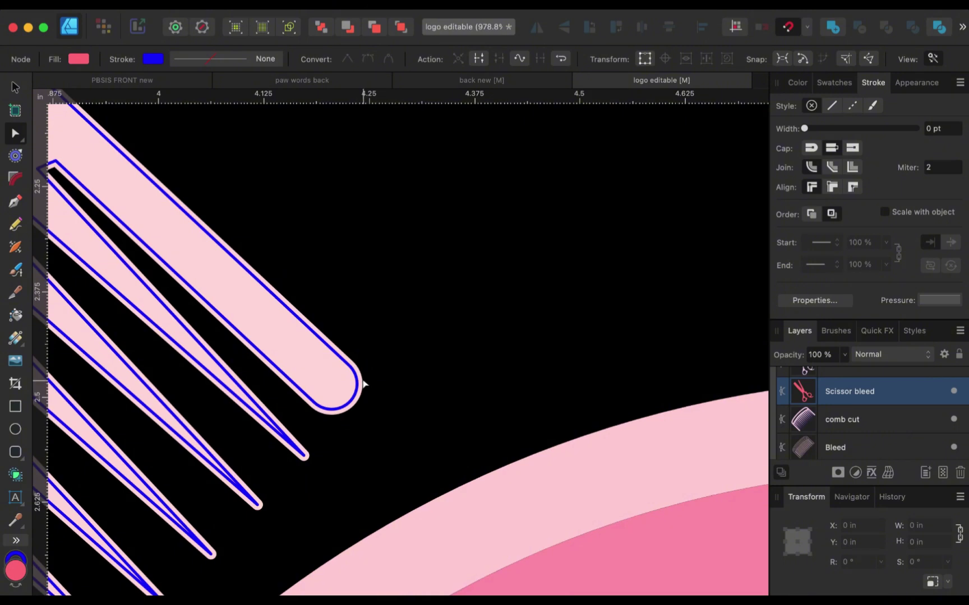
scroll(341, 387, "down", 5)
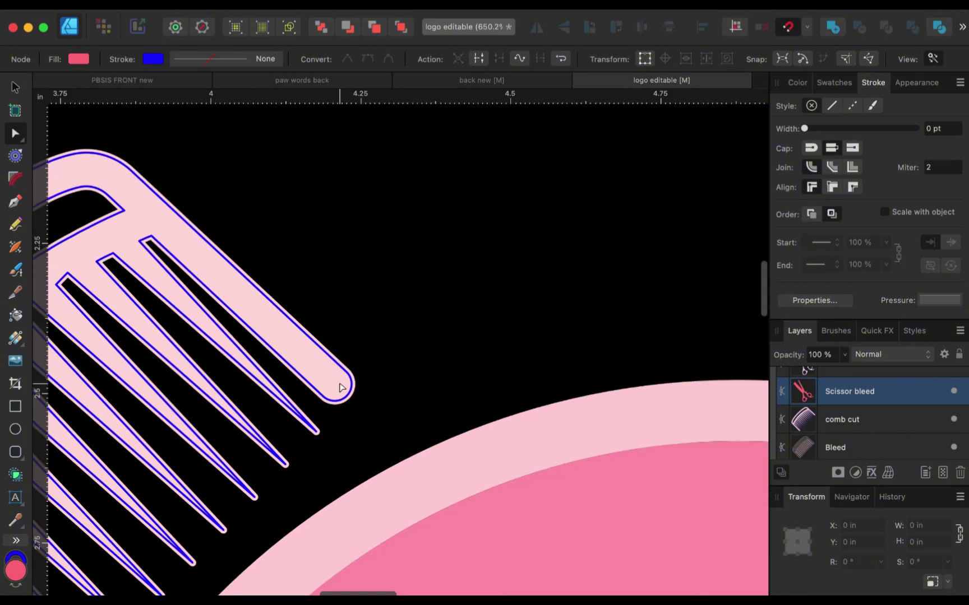
Select the dusty pink hair pick's curves layer and duplicate it.
scroll(340, 387, "right", 3)
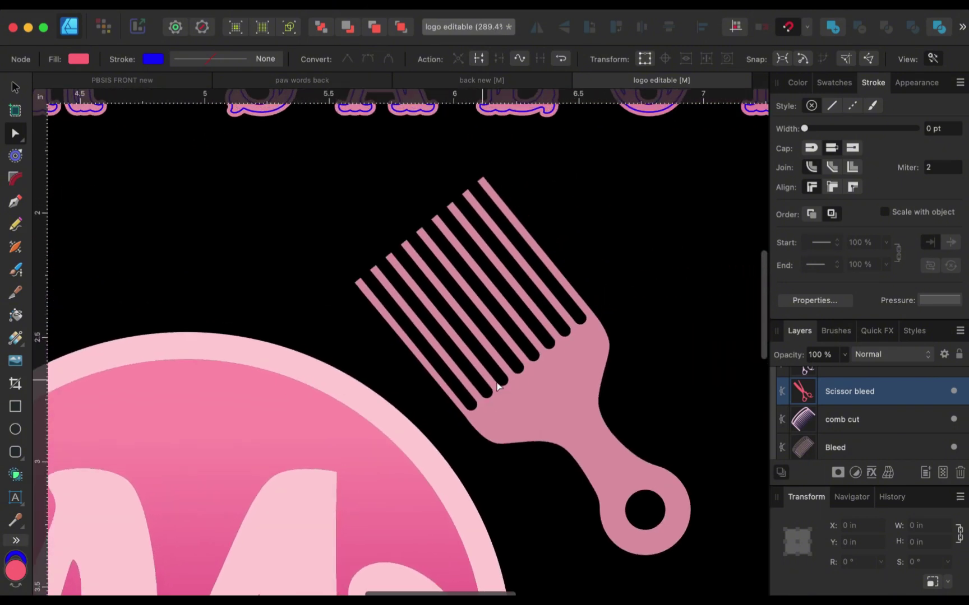
left_click(549, 393)
scroll(862, 416, "down", 1)
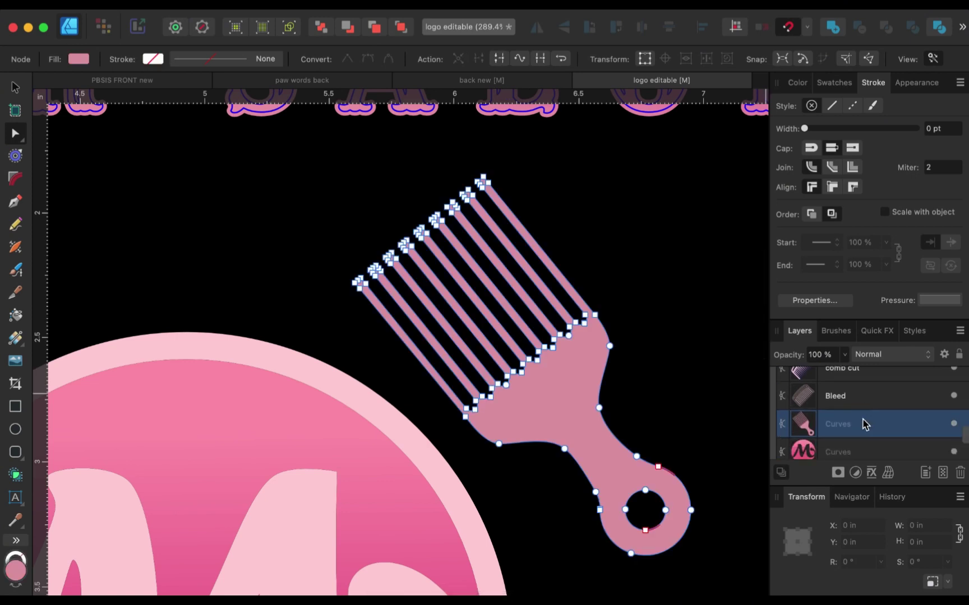
right_click(863, 423)
scroll(867, 448, "down", 3)
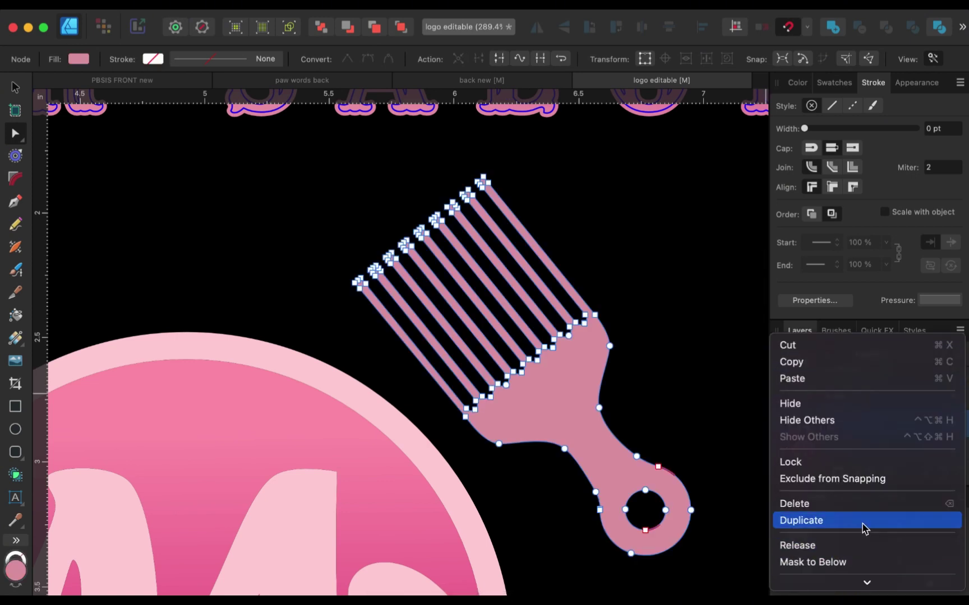
left_click(863, 521)
Rename the upper hair pick layer "pick cut" and the lower one "Pick Bleed".
double_click(845, 425)
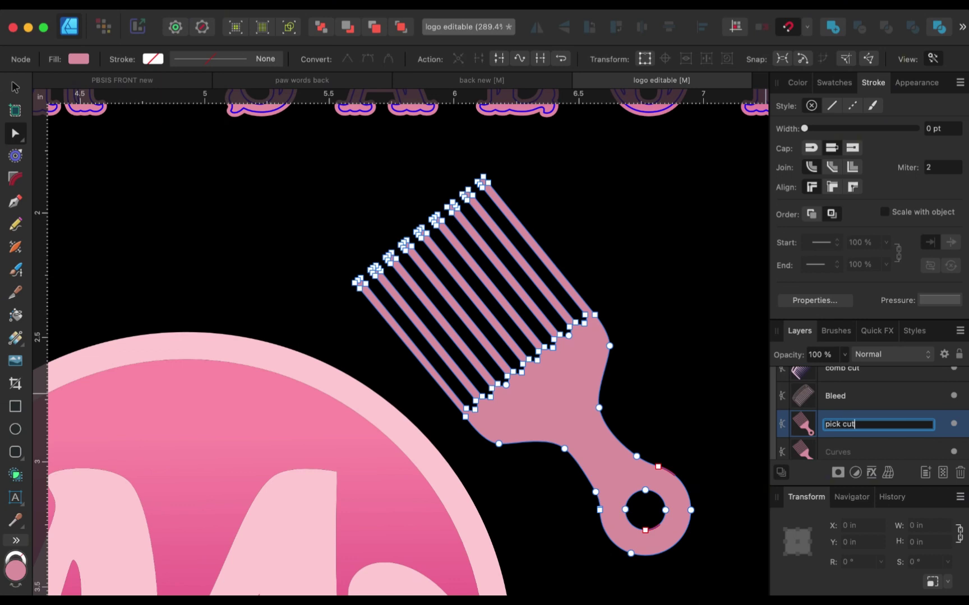
key("Return")
left_click(855, 446)
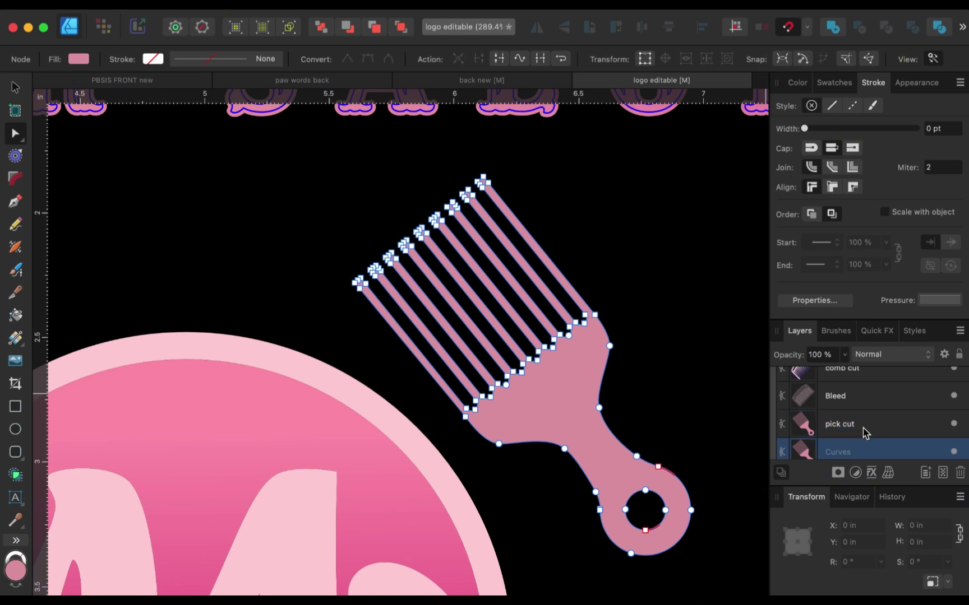
double_click(859, 453)
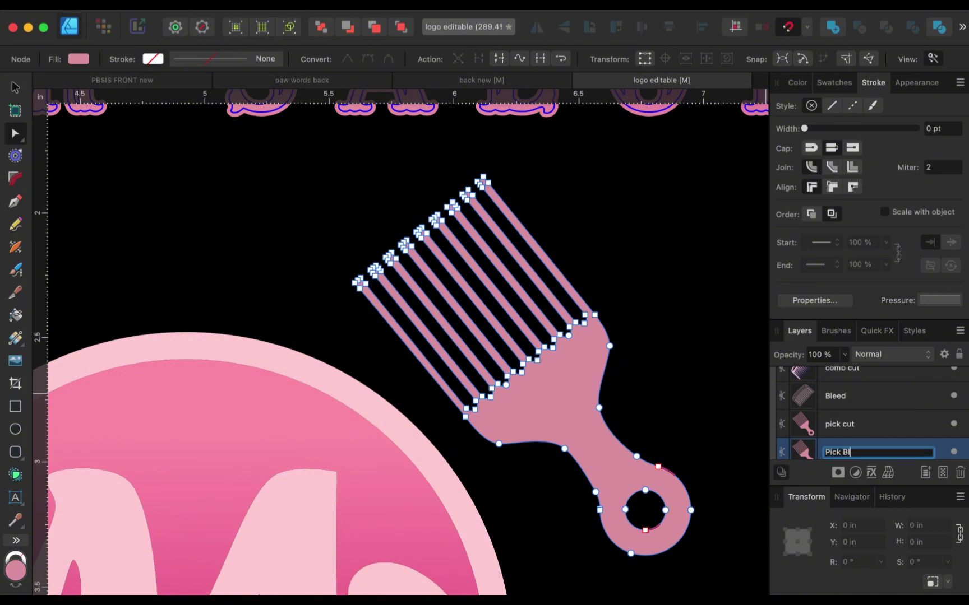
key("Return")
scroll(894, 421, "down", 1)
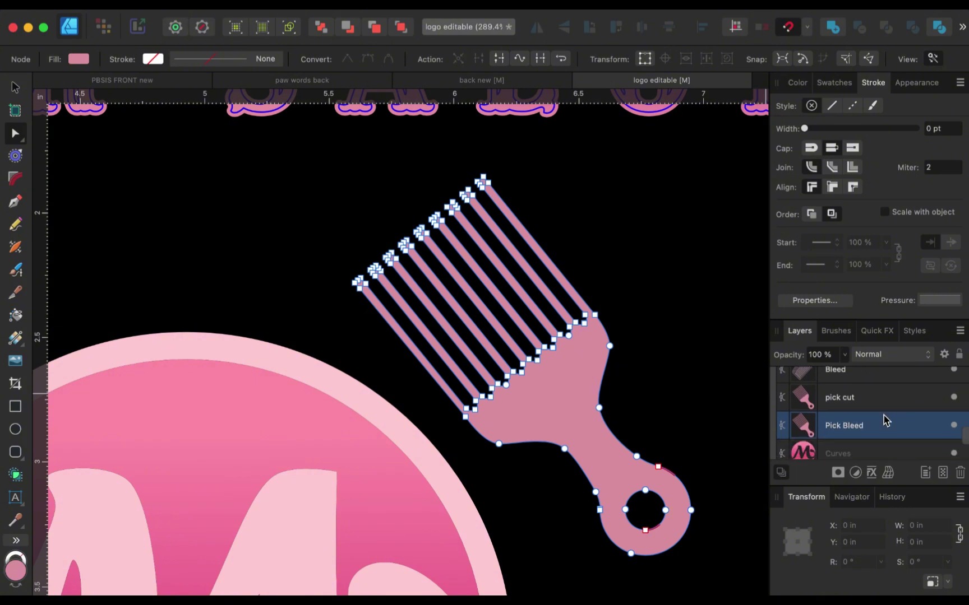
Expand the "Pick Bleed" shape outward with a contour radius of 0.008 in.
left_click(15, 155)
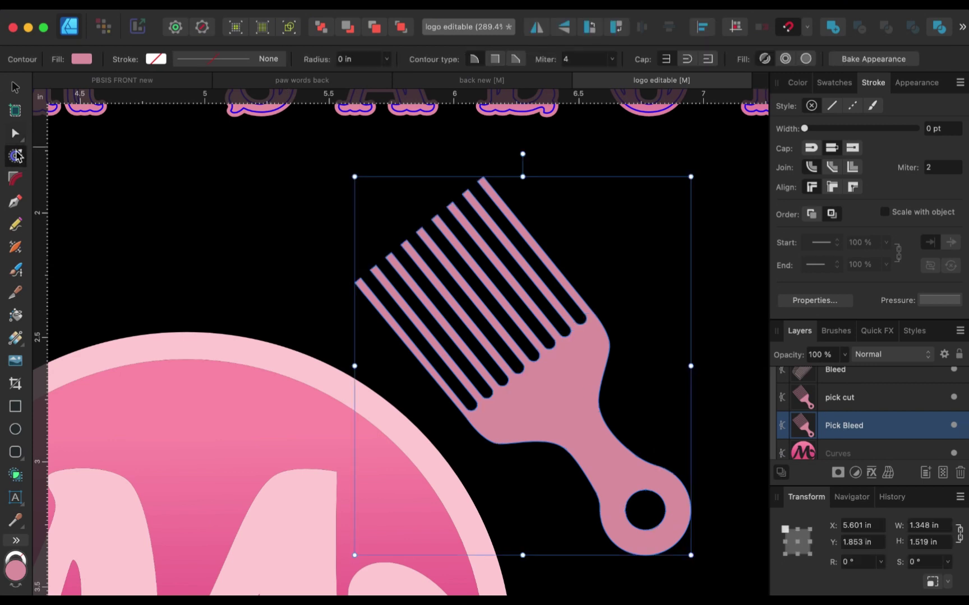
left_click(389, 59)
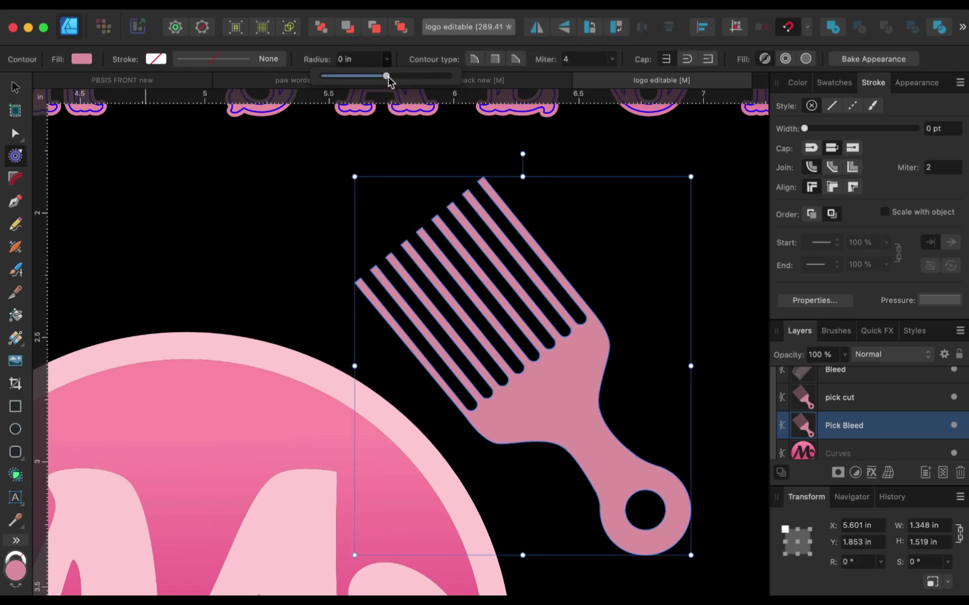
left_click_drag(386, 77, 393, 80)
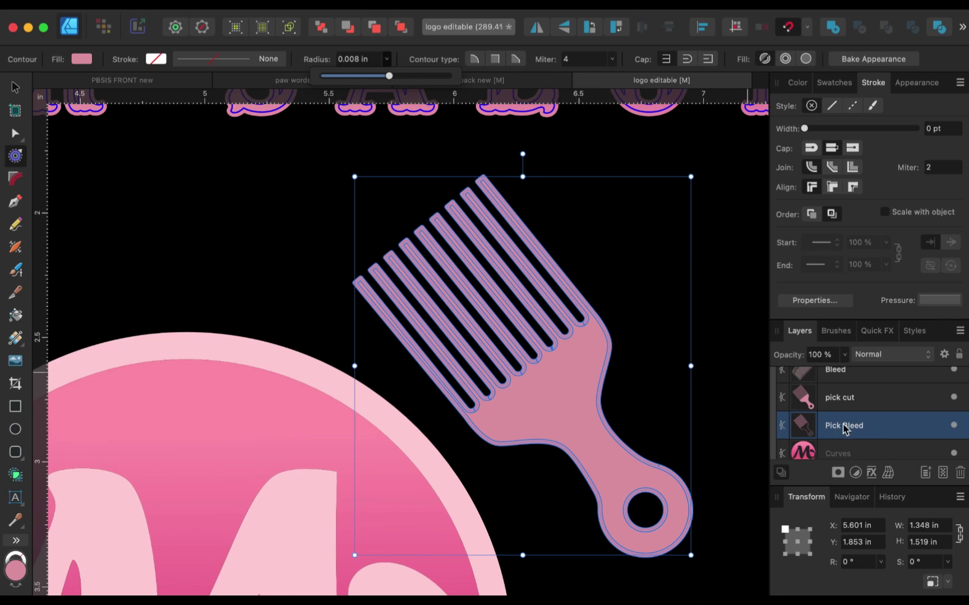
Give the "pick cut" shape a blue outline.
left_click(844, 397)
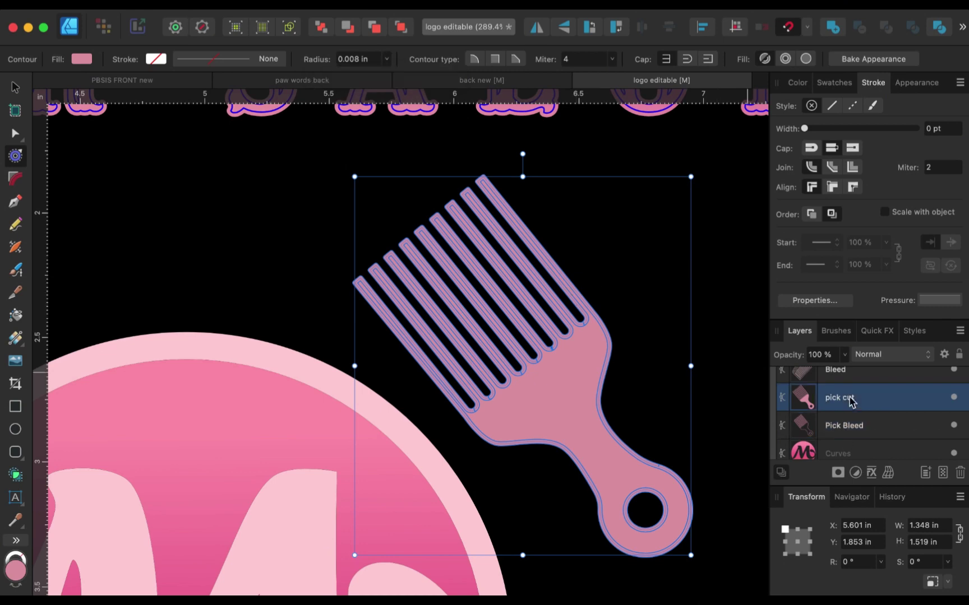
left_click(157, 58)
left_click(191, 100)
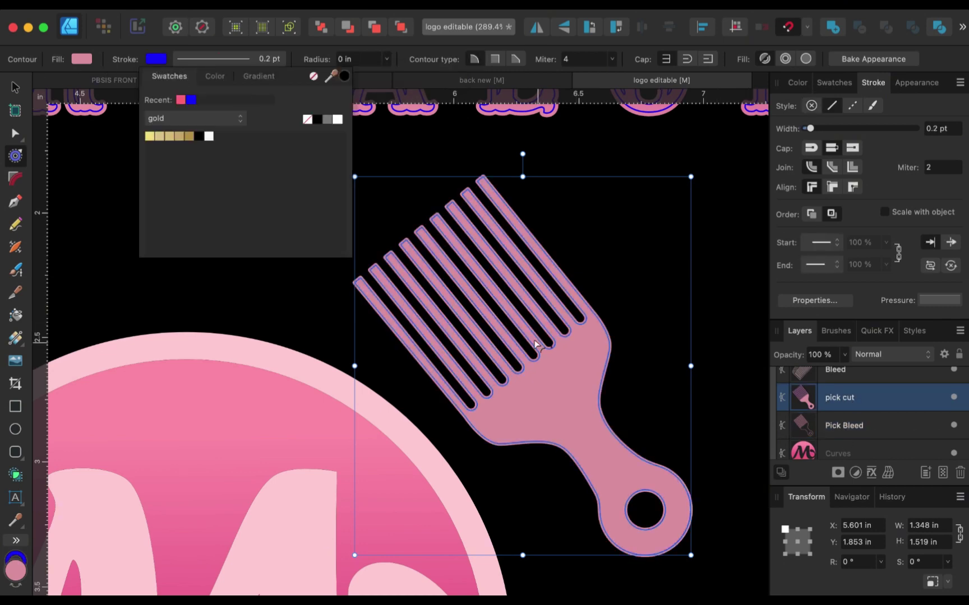
Delete the "Pick Bleed" node causing the black notch at the rounded end of the gap between the pick's teeth.
scroll(534, 345, "up", 10)
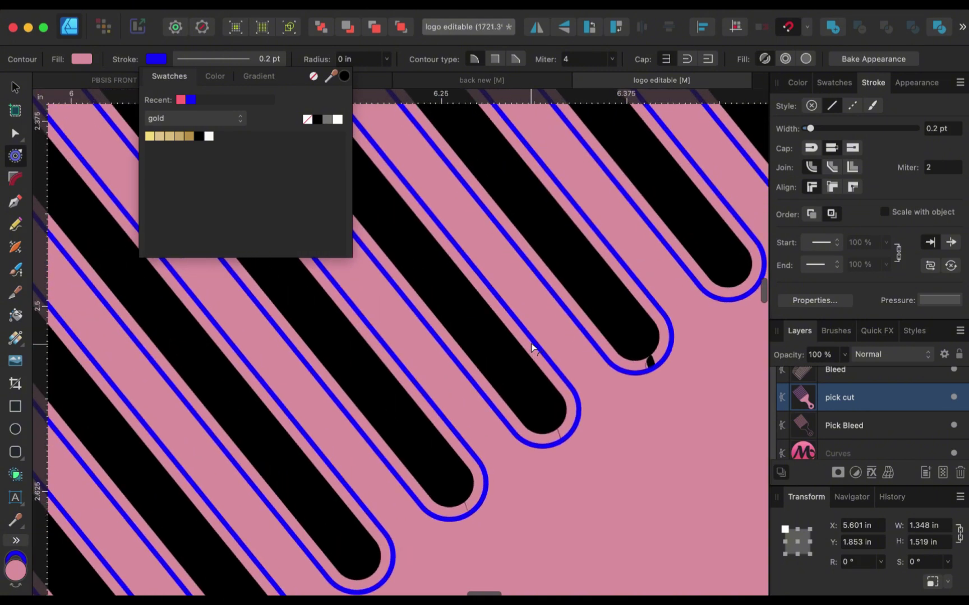
scroll(532, 348, "up", 3)
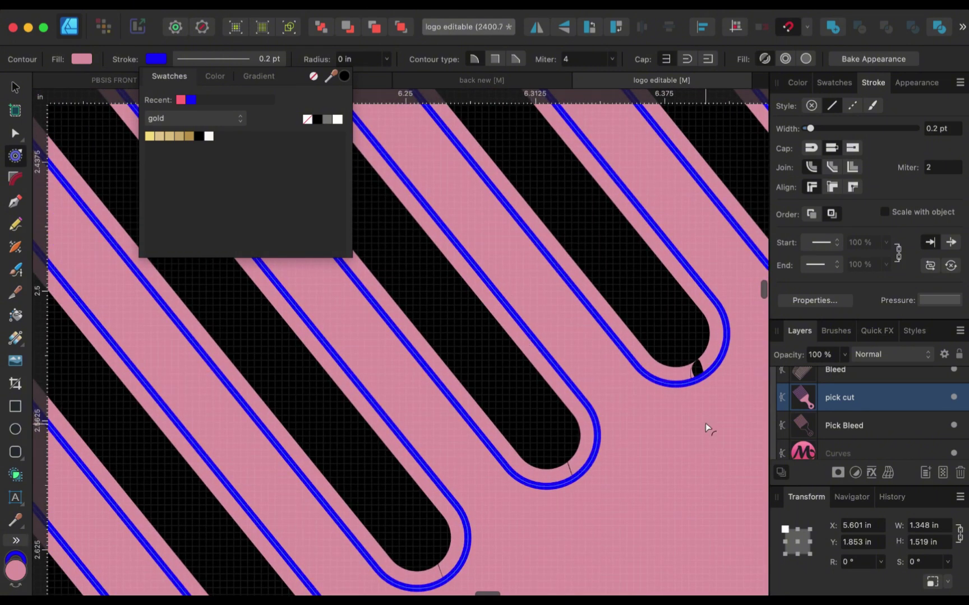
left_click(21, 135)
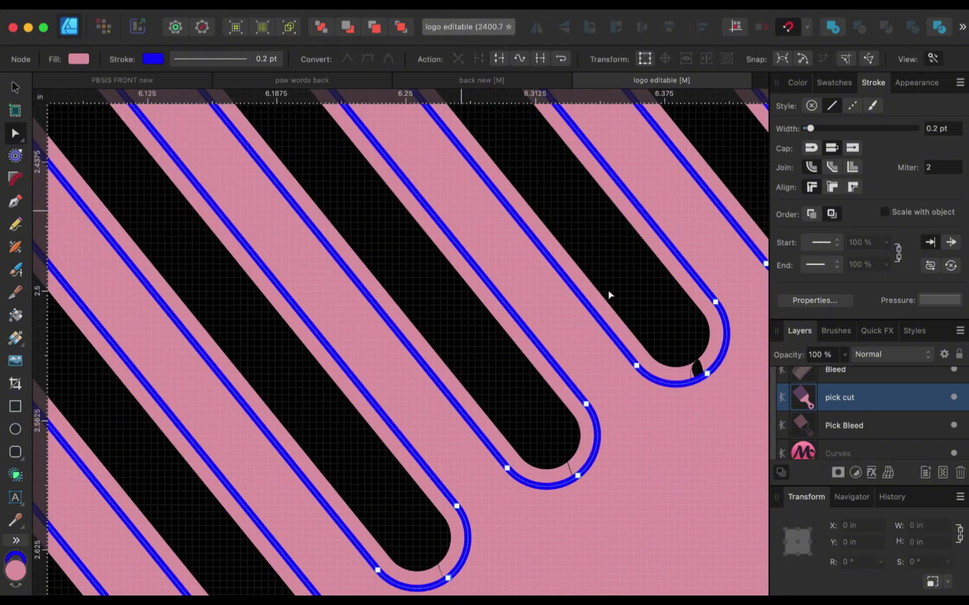
scroll(877, 421, "down", 1)
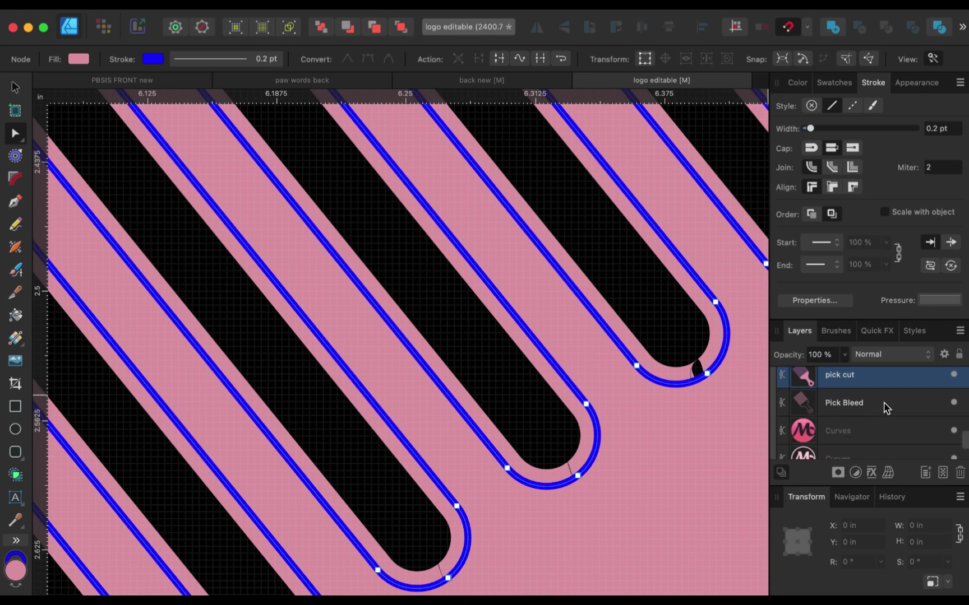
left_click(884, 407)
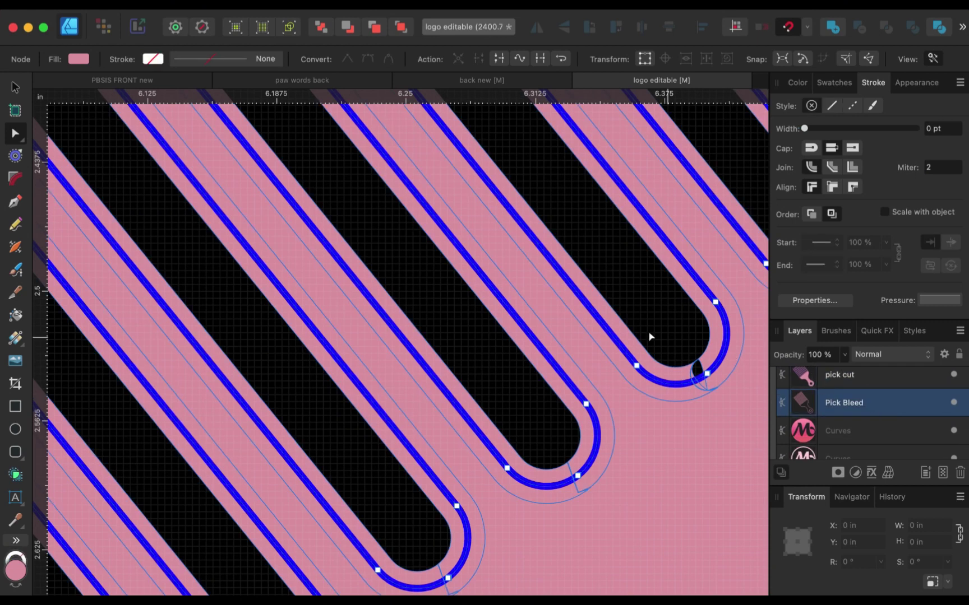
scroll(675, 372, "up", 5)
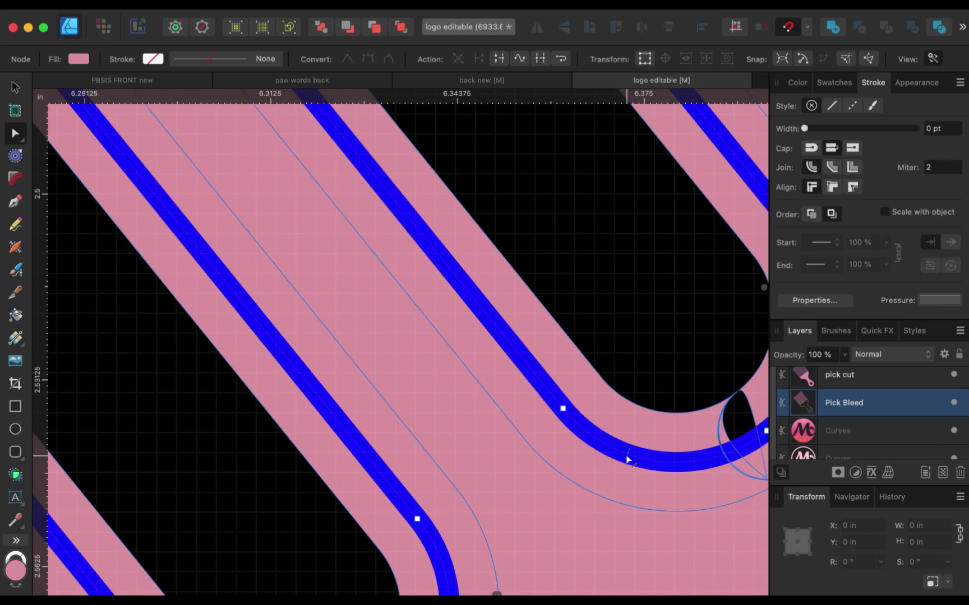
scroll(627, 460, "right", 5)
scroll(627, 460, "down", 1)
left_click(627, 403)
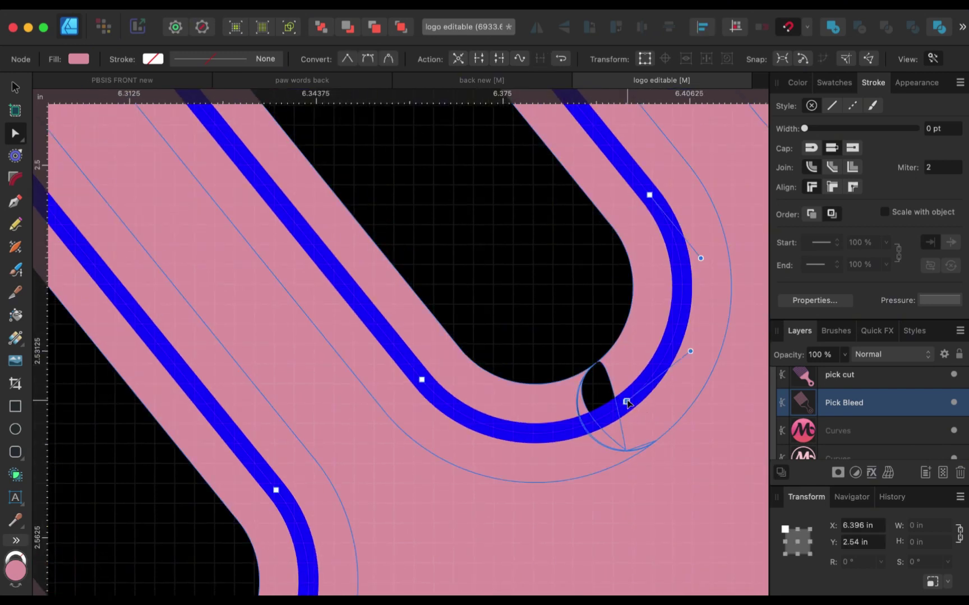
key("Delete")
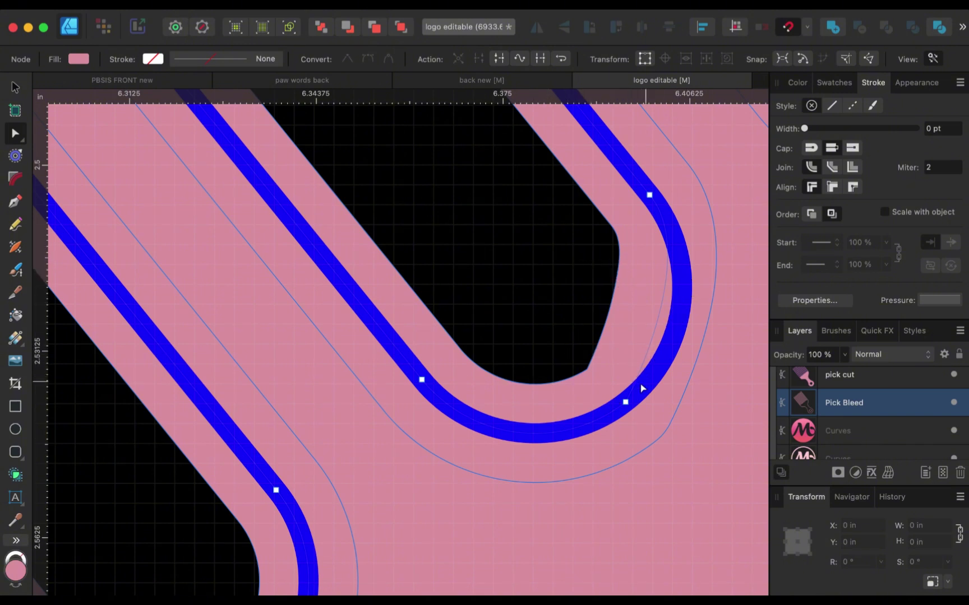
Delete the "Pick Bleed" nodes causing slits at the rounded ends of the next two tooth gaps down.
scroll(688, 292, "down", 5)
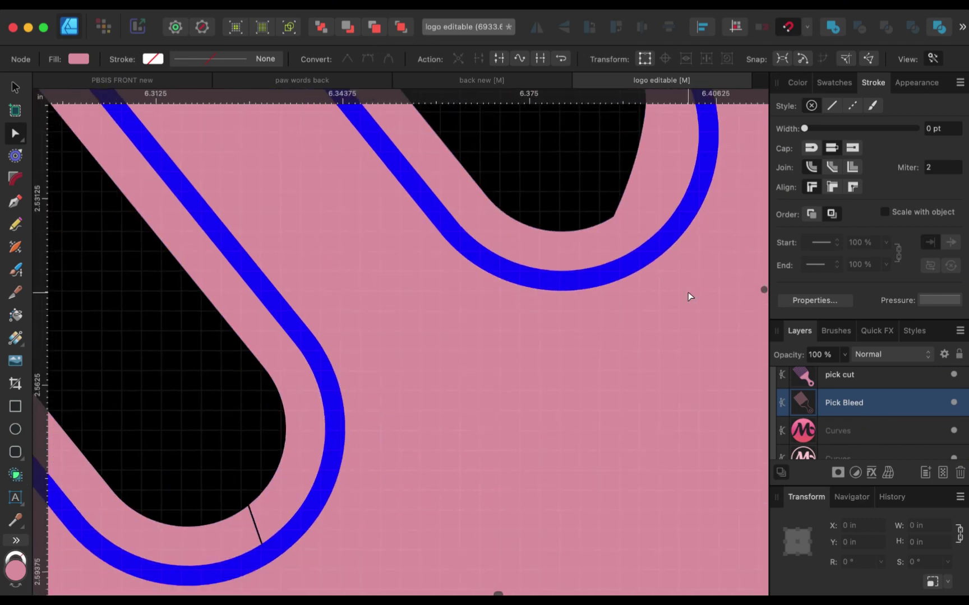
scroll(688, 292, "down", 3)
scroll(399, 503, "up", 3)
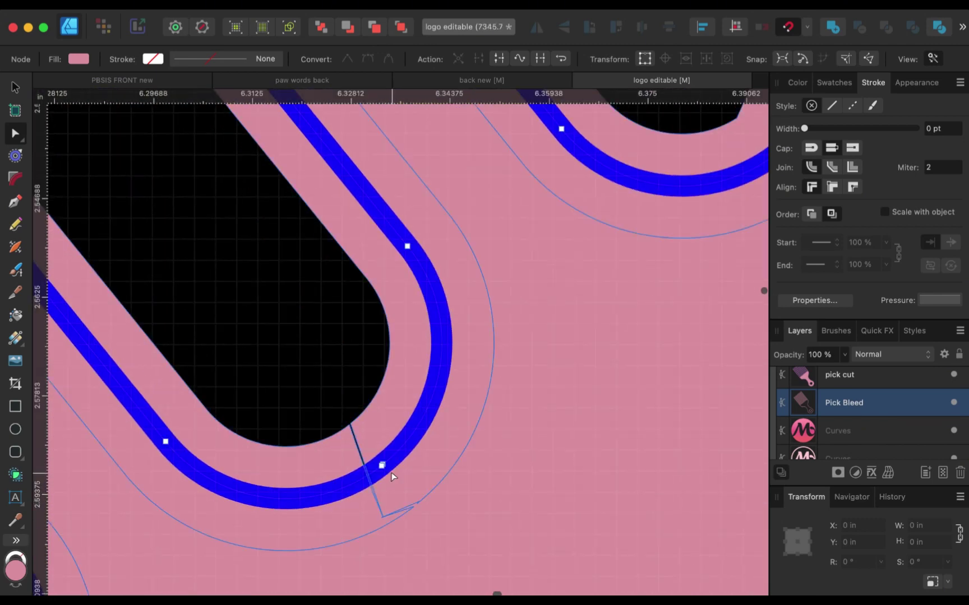
scroll(383, 465, "down", 3)
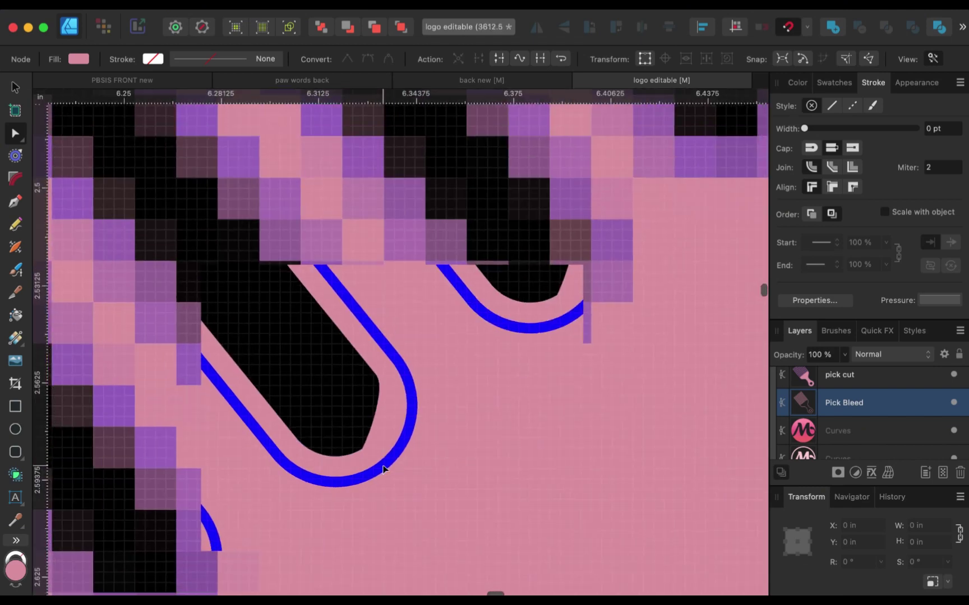
scroll(383, 465, "left", 5)
scroll(383, 465, "down", 3)
left_click(445, 451)
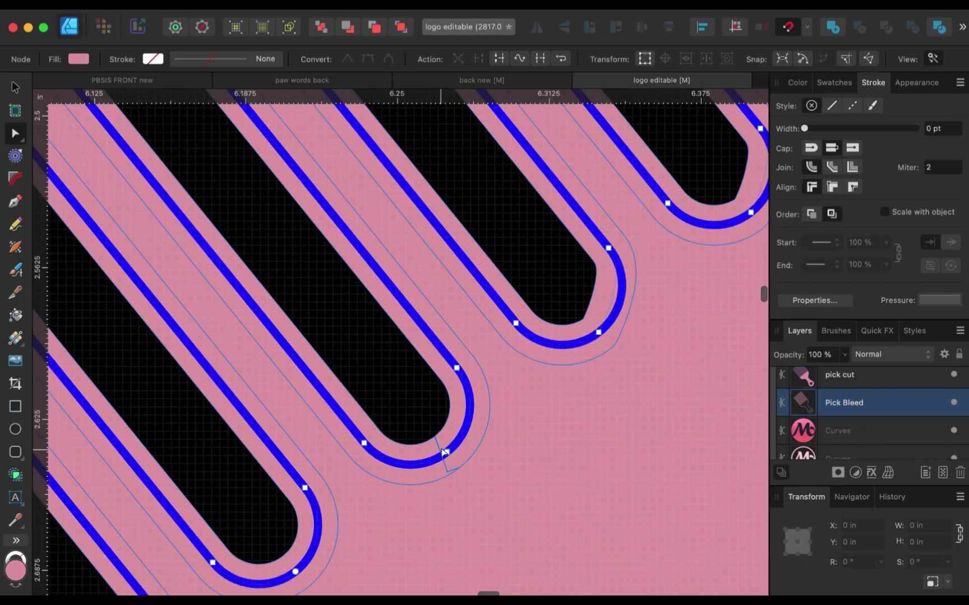
scroll(445, 449, "down", 5)
scroll(445, 449, "left", 2)
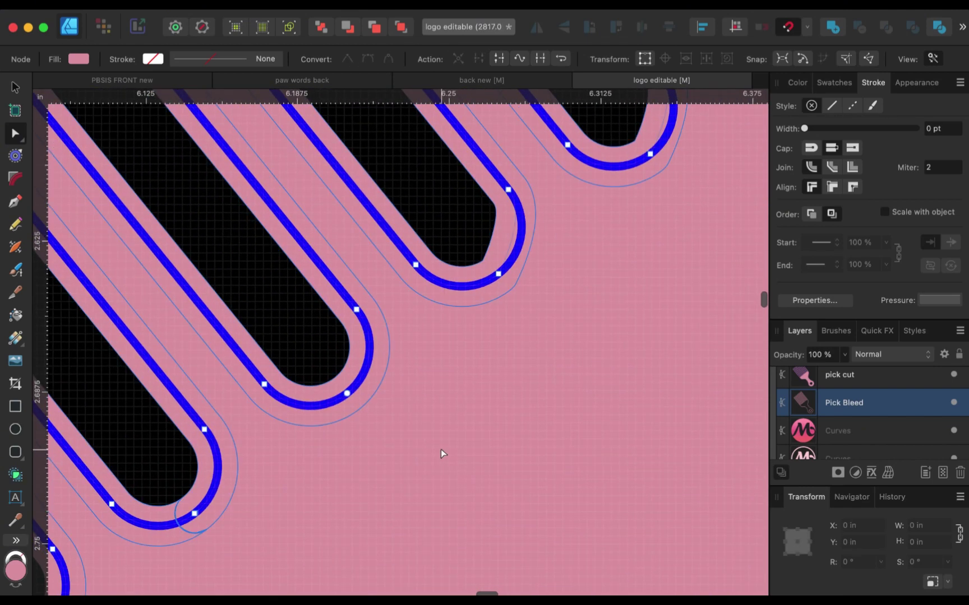
Delete the faulty "Pick Bleed" nodes at the rounded ends of the two lowest tooth gaps.
scroll(338, 437, "down", 2)
scroll(337, 438, "left", 3)
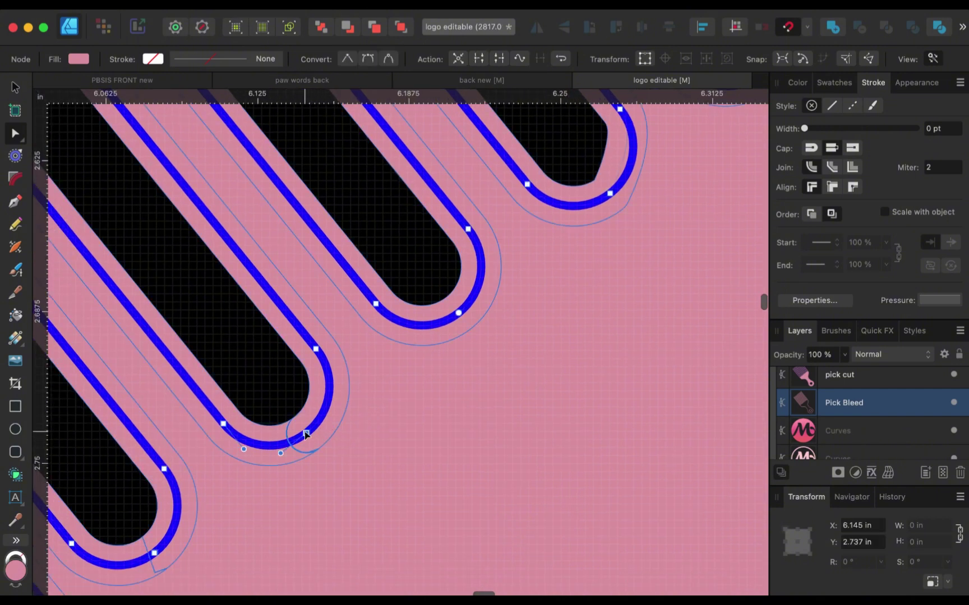
scroll(307, 433, "down", 3)
scroll(306, 433, "left", 3)
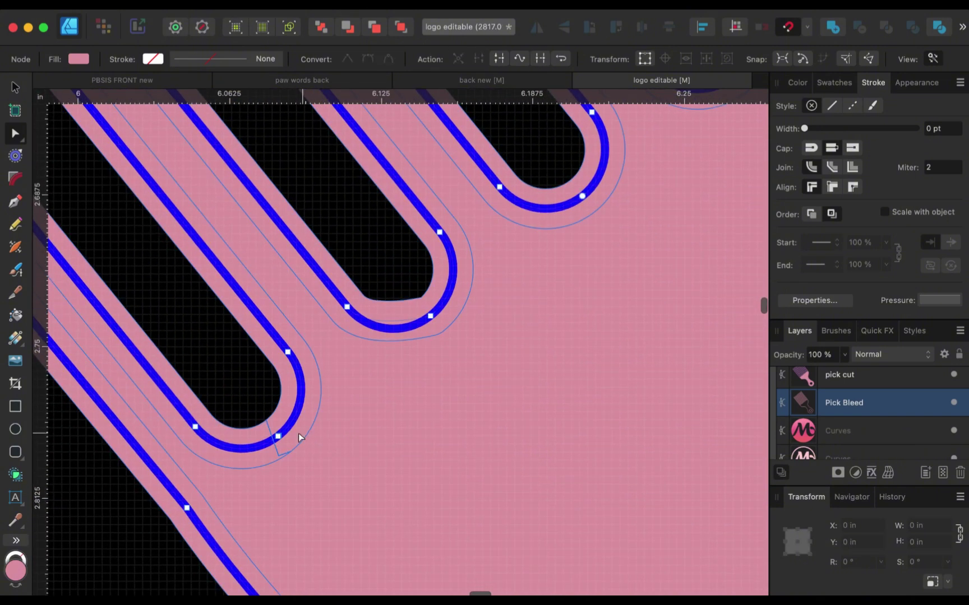
scroll(279, 434, "down", 4)
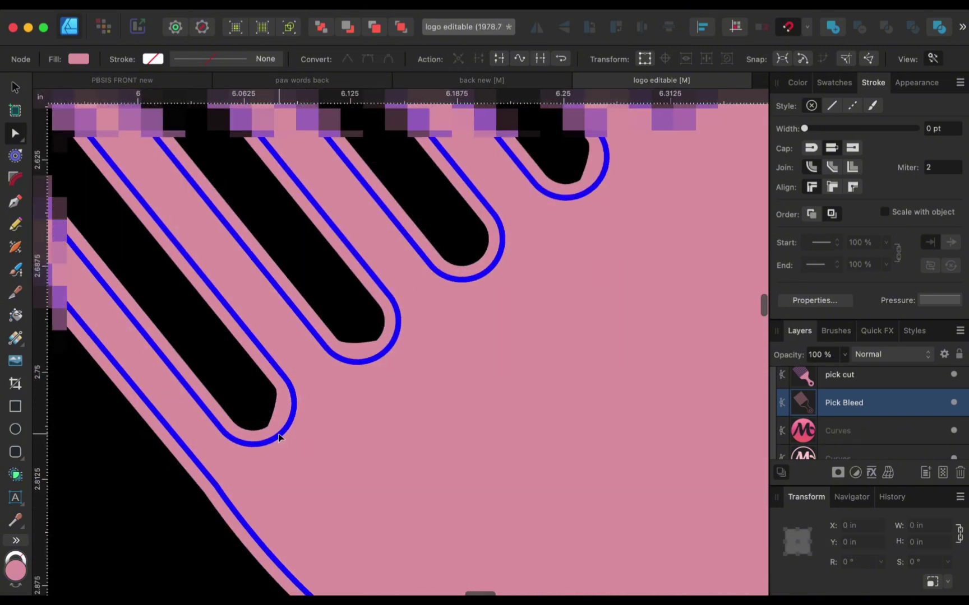
scroll(279, 434, "down", 2)
Delete the faulty "Pick Bleed" node at the end of the uppermost tooth gap, beside the pick's outer edge.
scroll(658, 257, "up", 4)
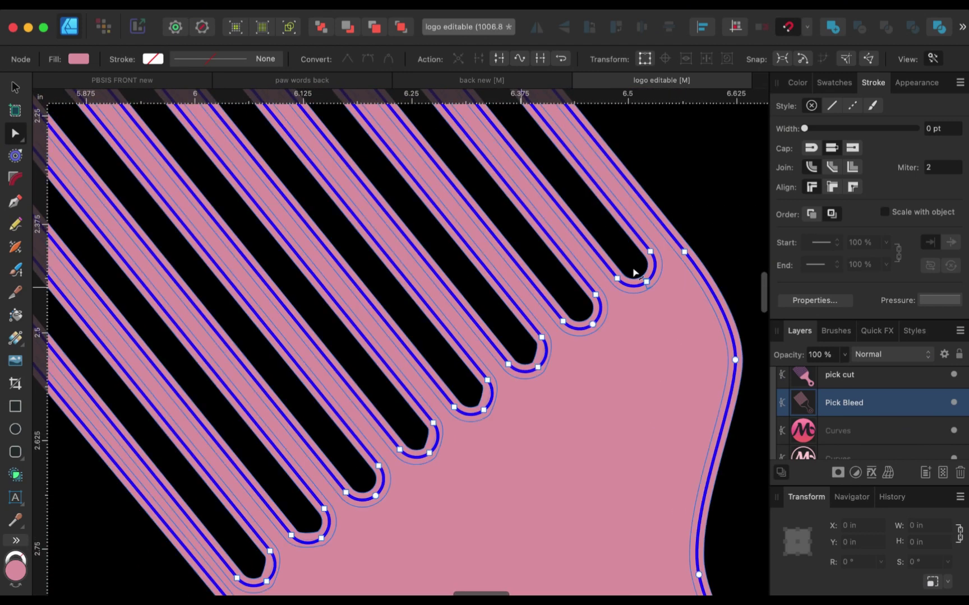
scroll(659, 262, "up", 2)
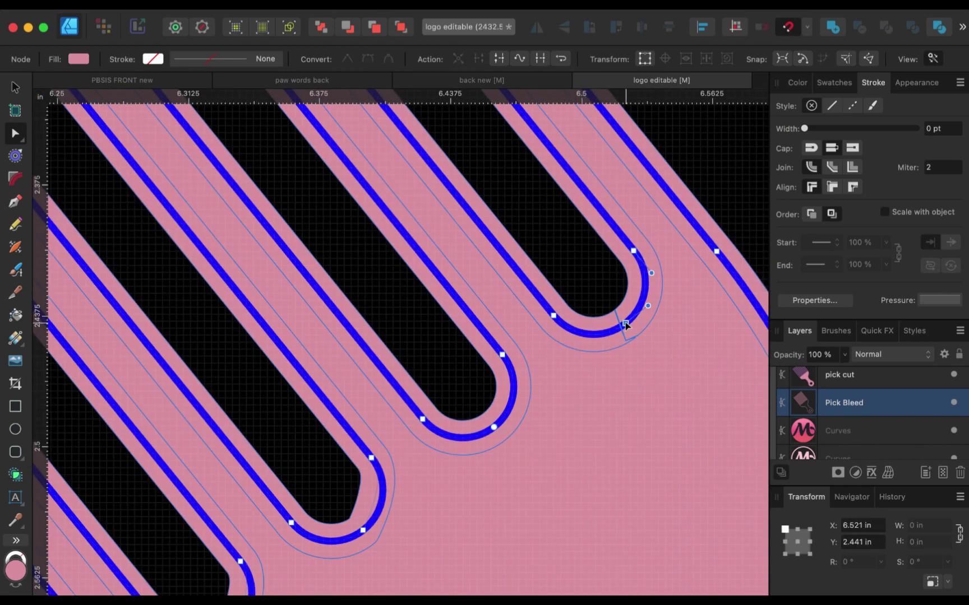
scroll(625, 323, "down", 3)
Inspect the bleed margin around the pick's tooth tips, handle and round hole against the blue cut line.
scroll(626, 325, "up", 5)
scroll(626, 325, "left", 5)
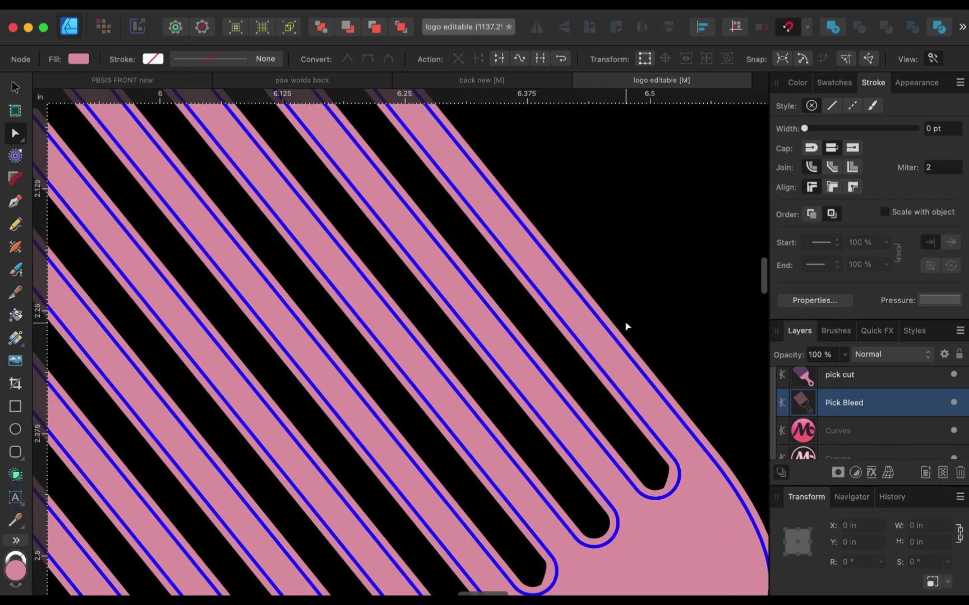
scroll(626, 325, "down", 10)
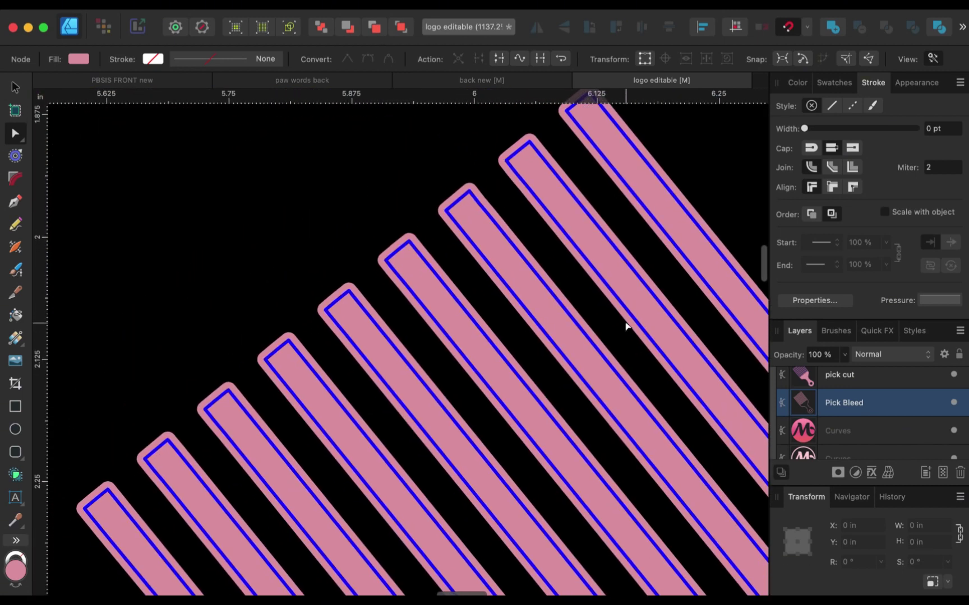
scroll(575, 287, "right", 6)
scroll(575, 286, "down", 10)
scroll(575, 286, "right", 7)
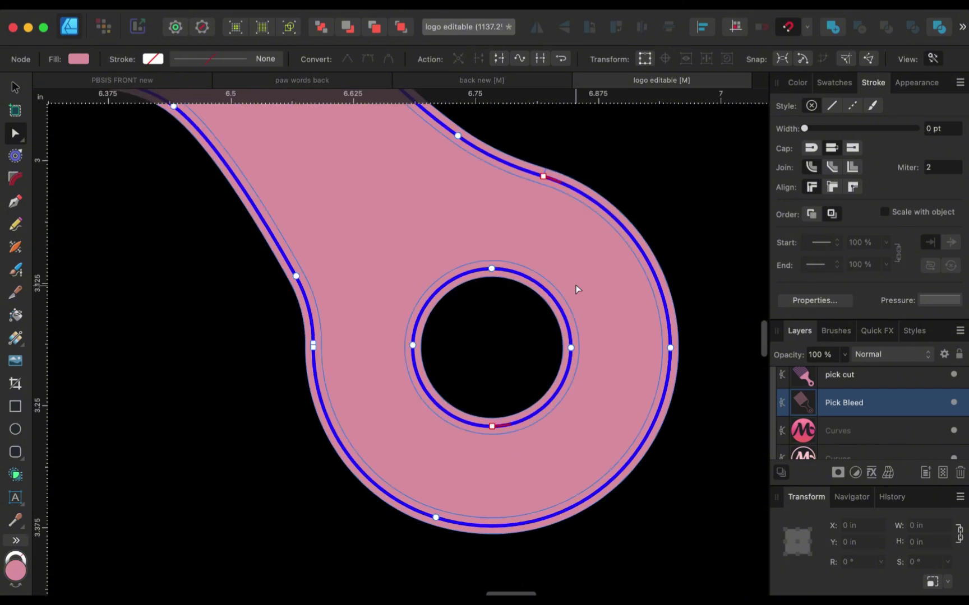
scroll(575, 284, "down", 3)
scroll(576, 285, "up", 6)
scroll(575, 285, "down", 10)
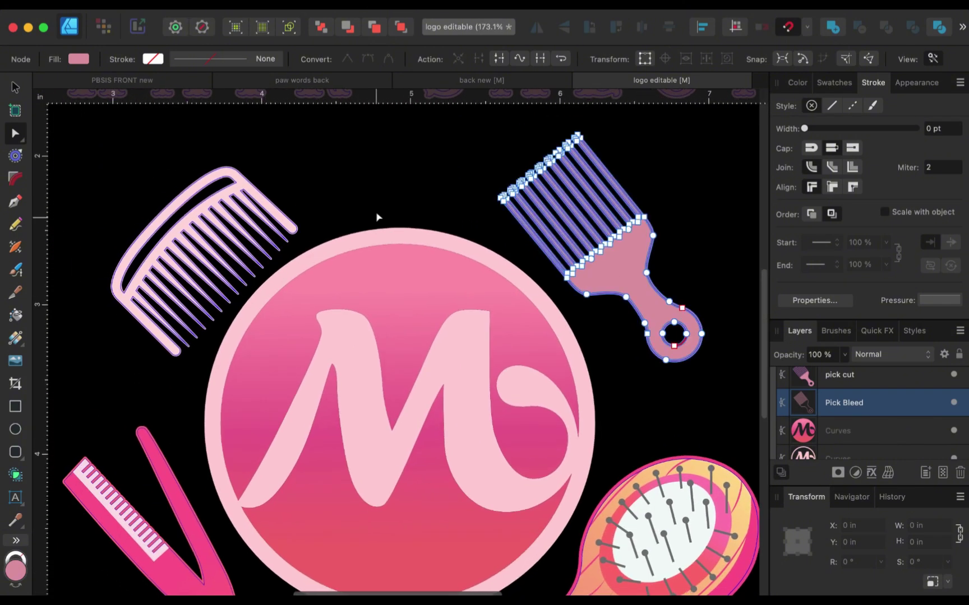
Switch the selection from the pick to the black background and recheck the bleed along its tooth gaps and handle end.
left_click(381, 199)
scroll(415, 185, "up", 2)
scroll(415, 184, "right", 3)
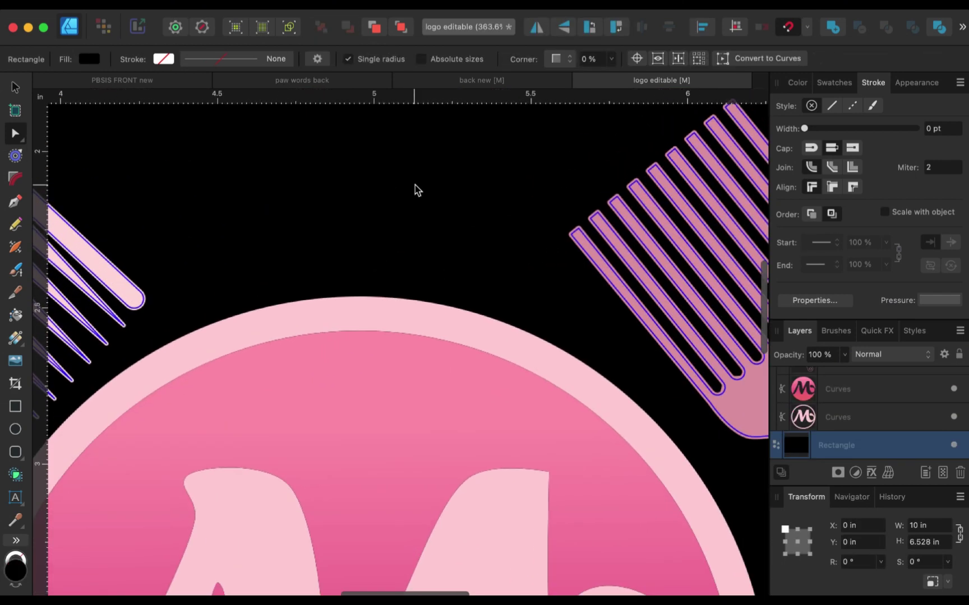
scroll(441, 191, "up", 2)
scroll(724, 362, "up", 5)
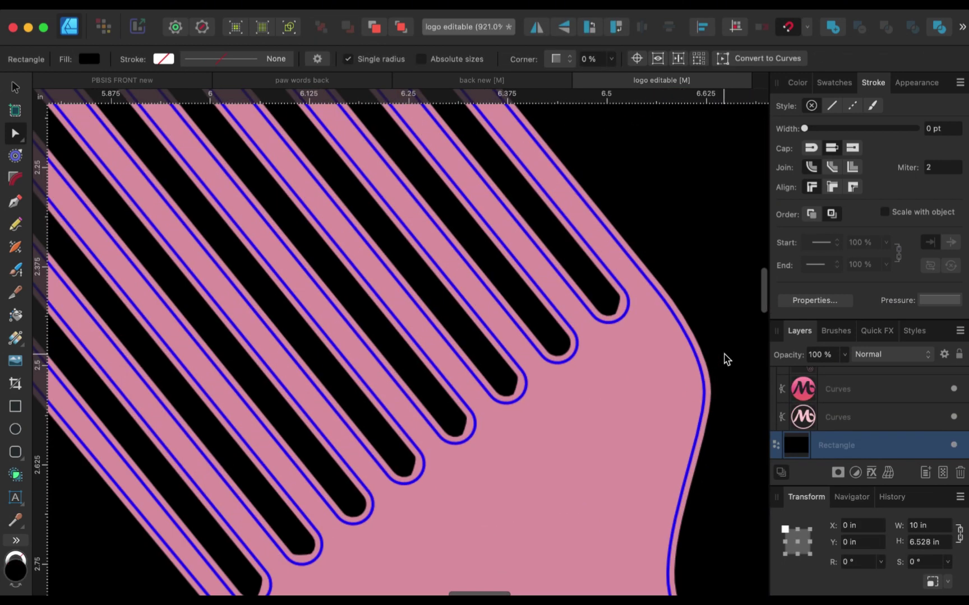
scroll(723, 359, "down", 6)
scroll(724, 353, "down", 10)
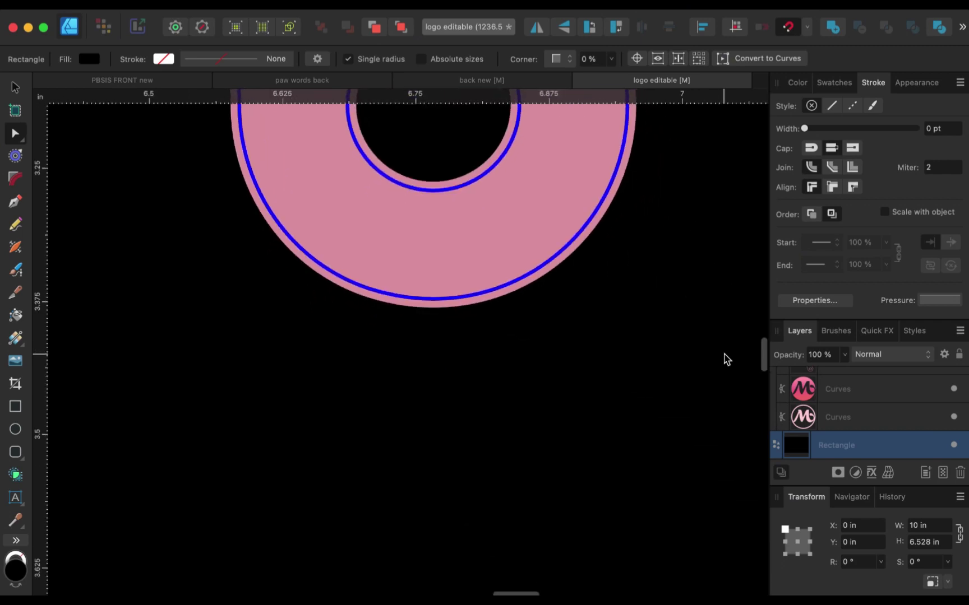
Examine the cut lines and bleed margins around the hairbrush and the pink toothed scissors.
scroll(724, 353, "down", 6)
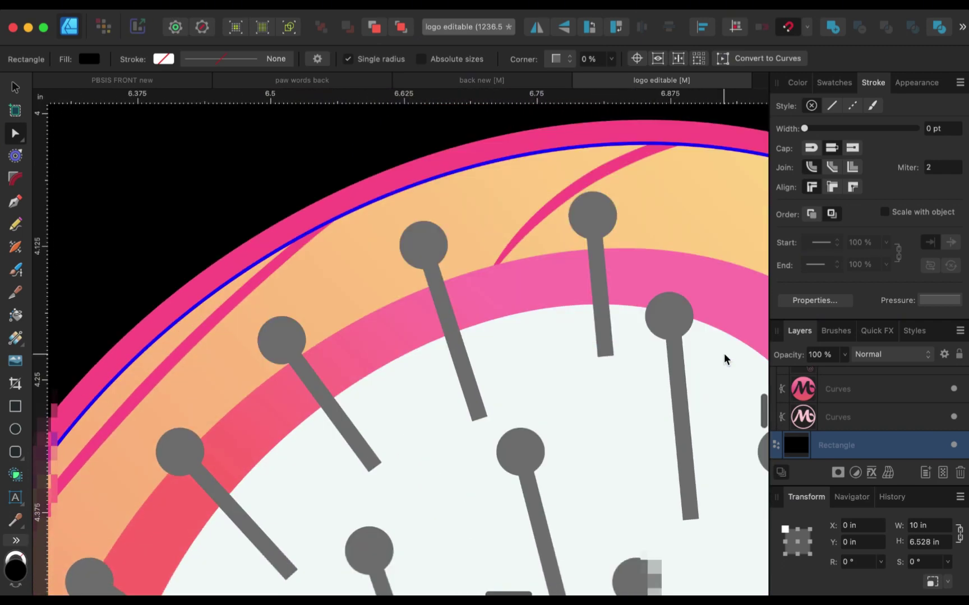
scroll(207, 232, "left", 10)
scroll(207, 231, "left", 10)
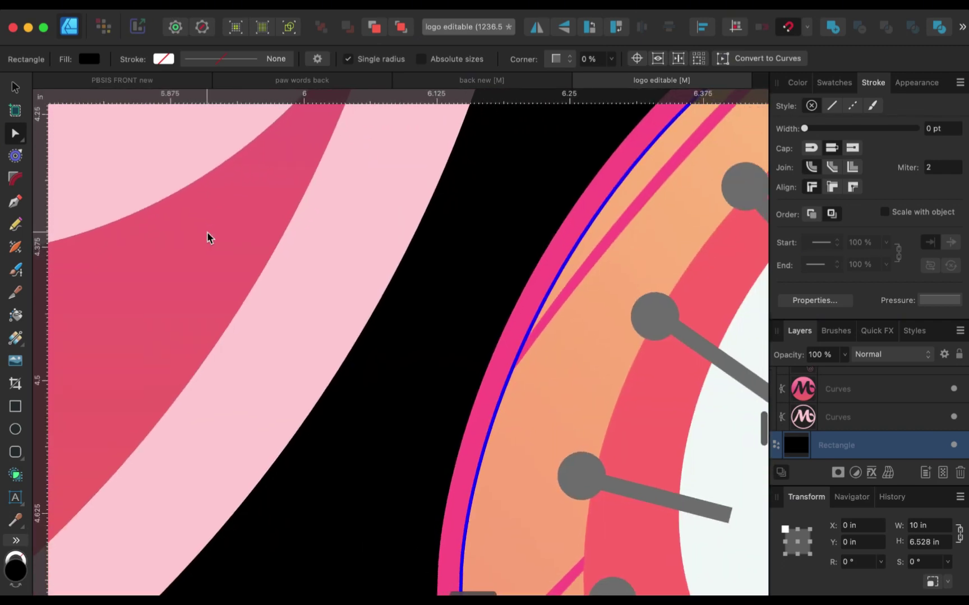
scroll(207, 231, "left", 20)
scroll(206, 232, "down", 10)
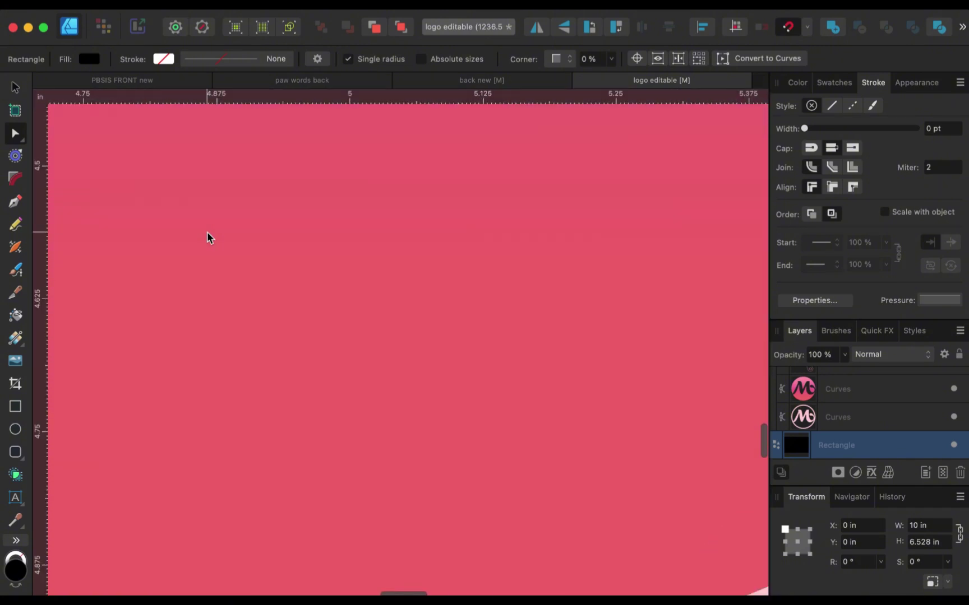
scroll(207, 238, "left", 5)
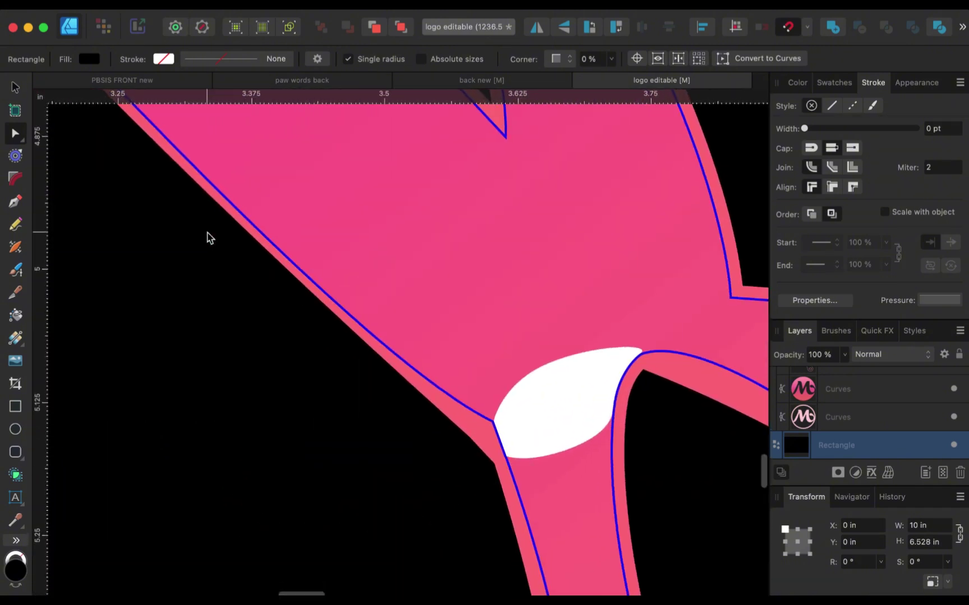
scroll(207, 237, "up", 5)
scroll(206, 238, "up", 15)
scroll(207, 238, "left", 5)
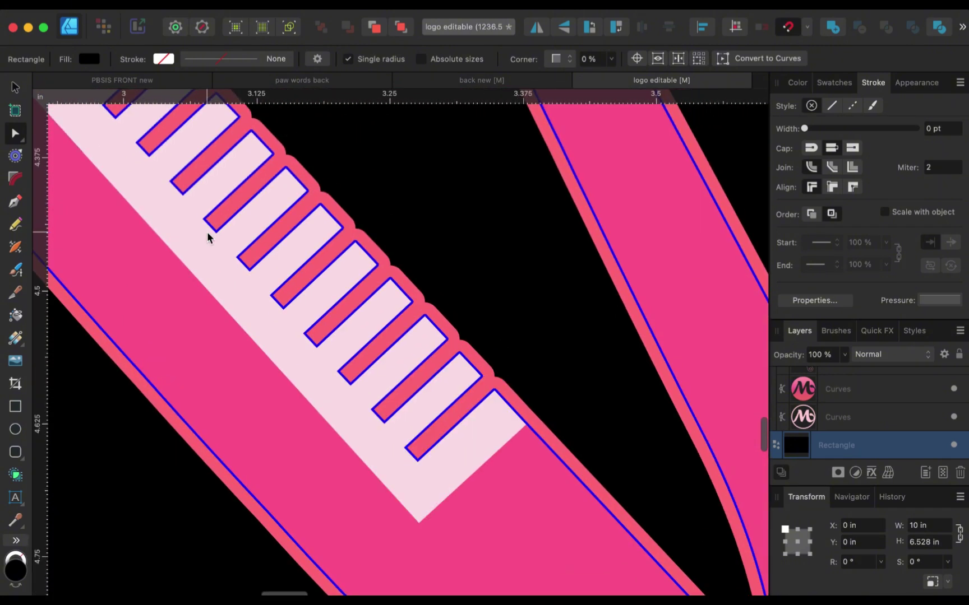
Examine the cut lines and bleed margins along the toothed scissor blade and the light-pink comb's teeth.
scroll(206, 238, "up", 10)
scroll(206, 238, "right", 5)
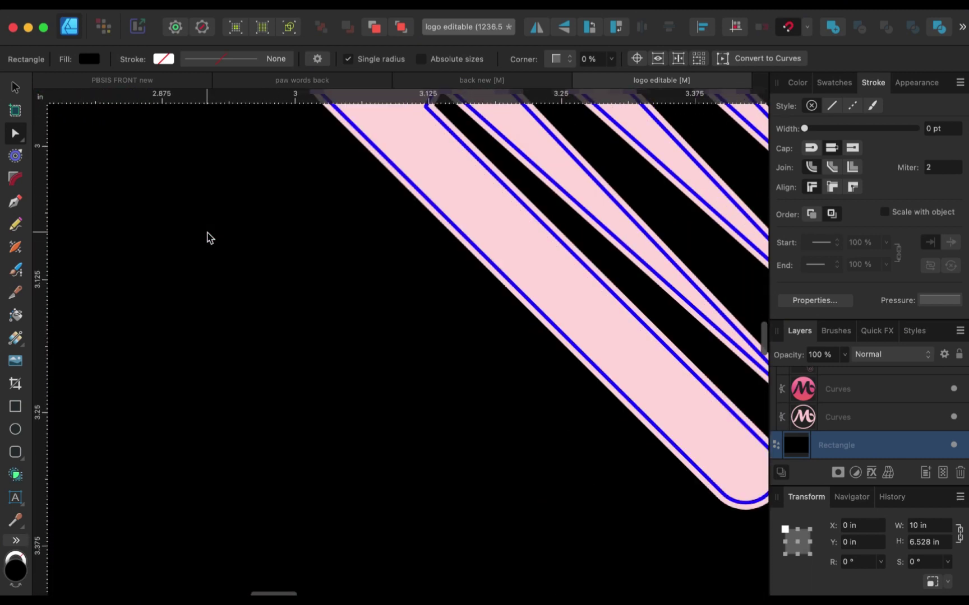
scroll(207, 238, "right", 6)
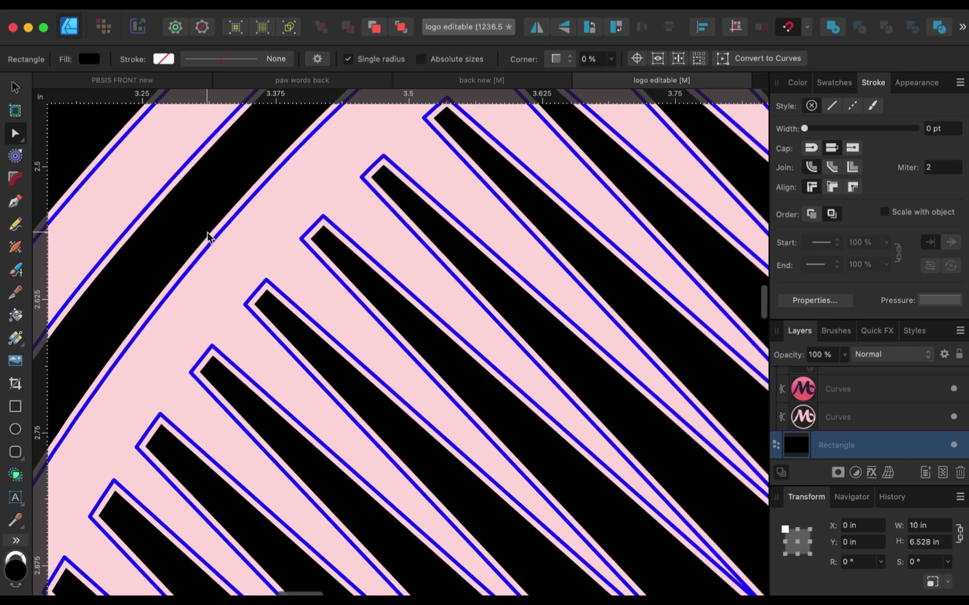
scroll(208, 238, "up", 8)
scroll(208, 238, "down", 10)
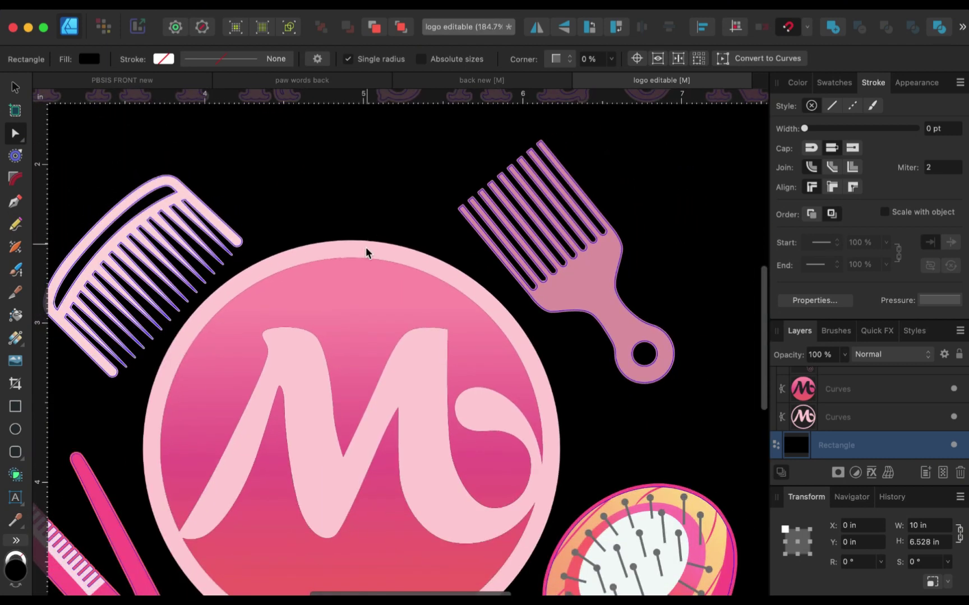
Identify the two curve layers of the round M emblem and hide the gradient-filled one.
left_click(366, 249)
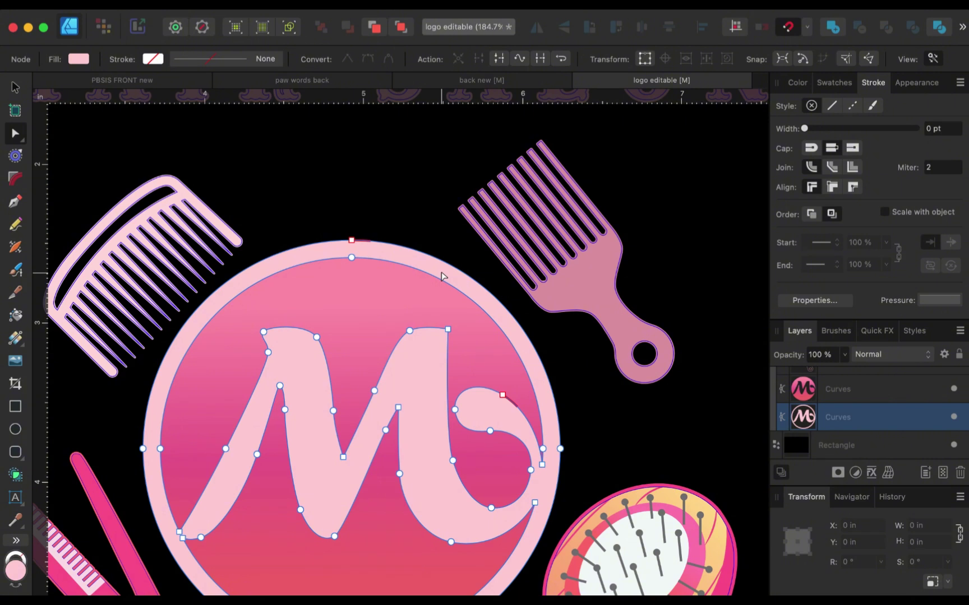
left_click(832, 390)
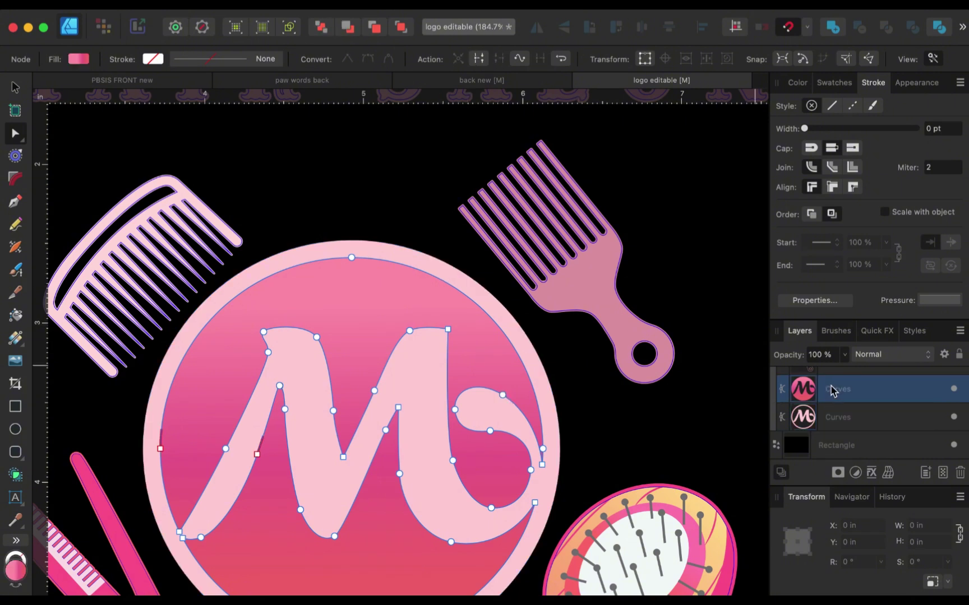
left_click(832, 424)
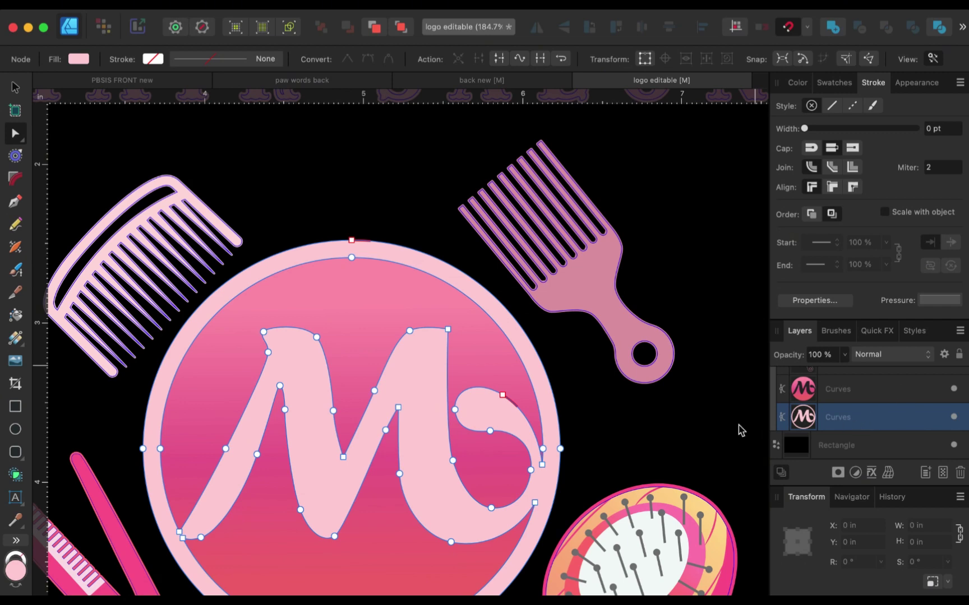
scroll(739, 430, "down", 5)
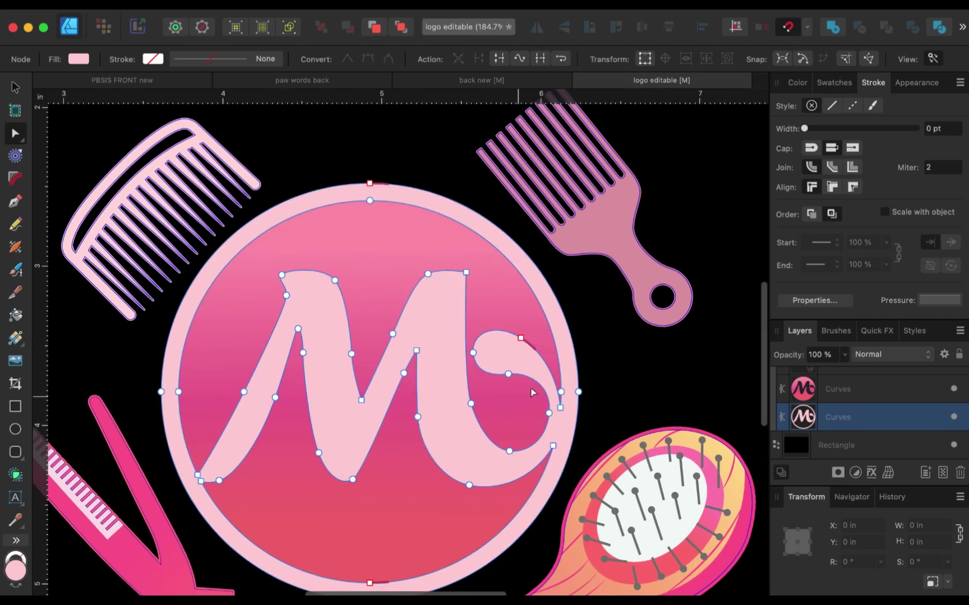
left_click(954, 390)
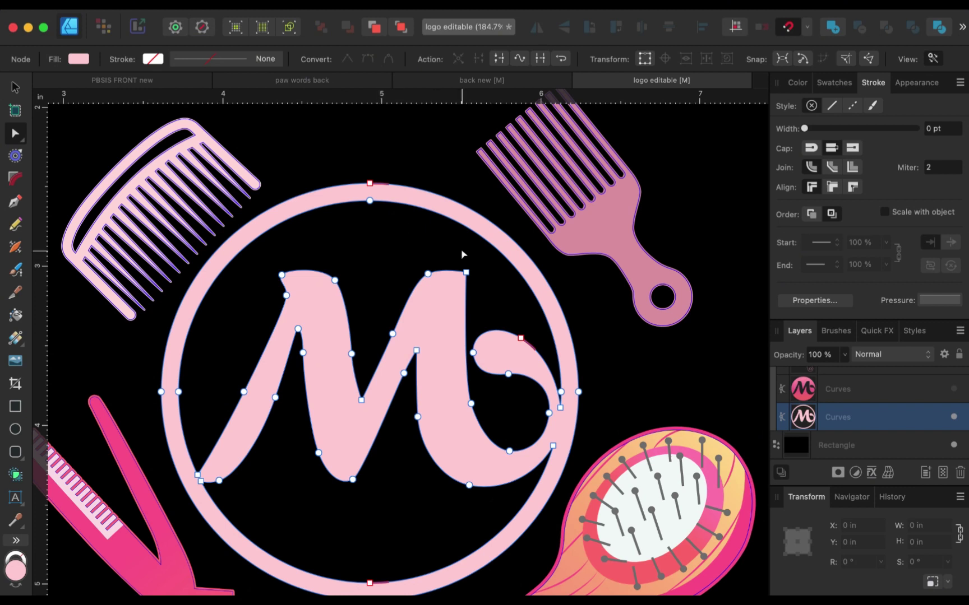
Duplicate the light-pink M-and-ring curves and rename the lower copy "dup M".
right_click(886, 418)
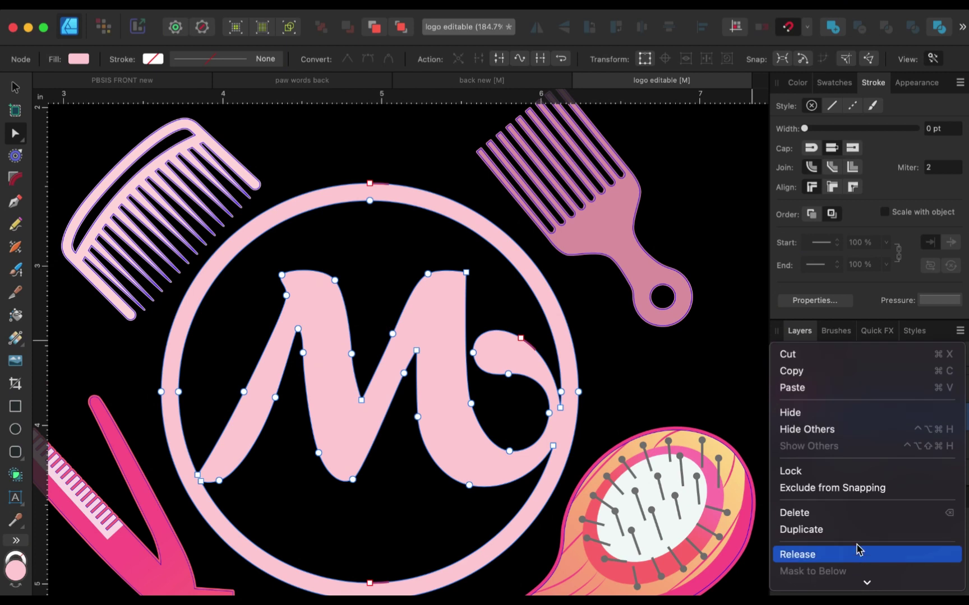
left_click(853, 534)
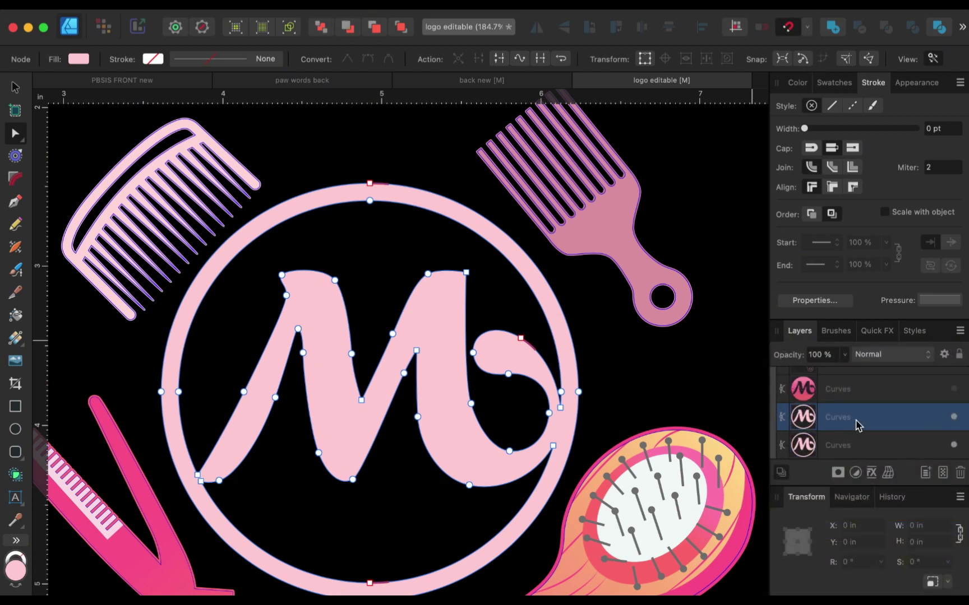
left_click(866, 448)
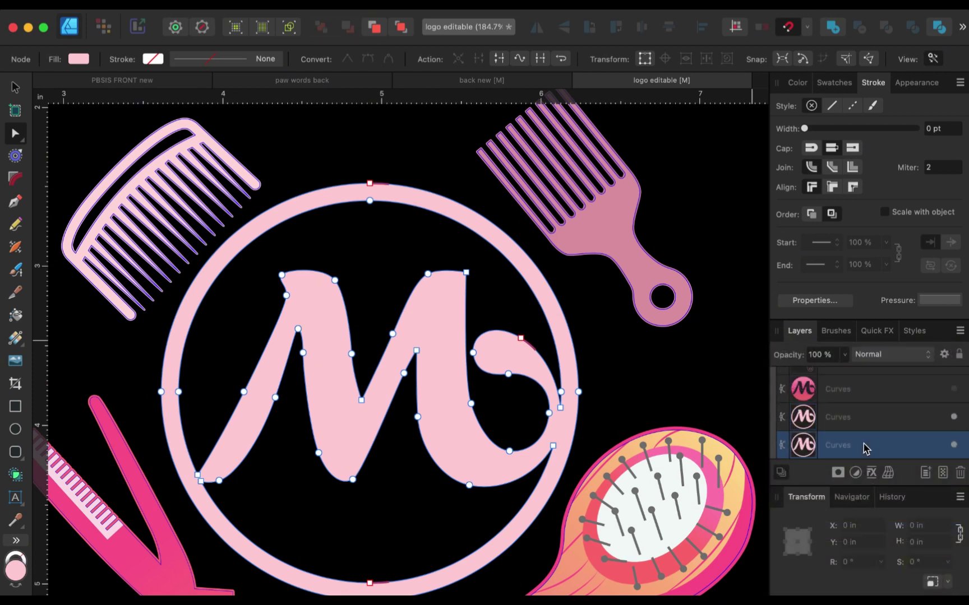
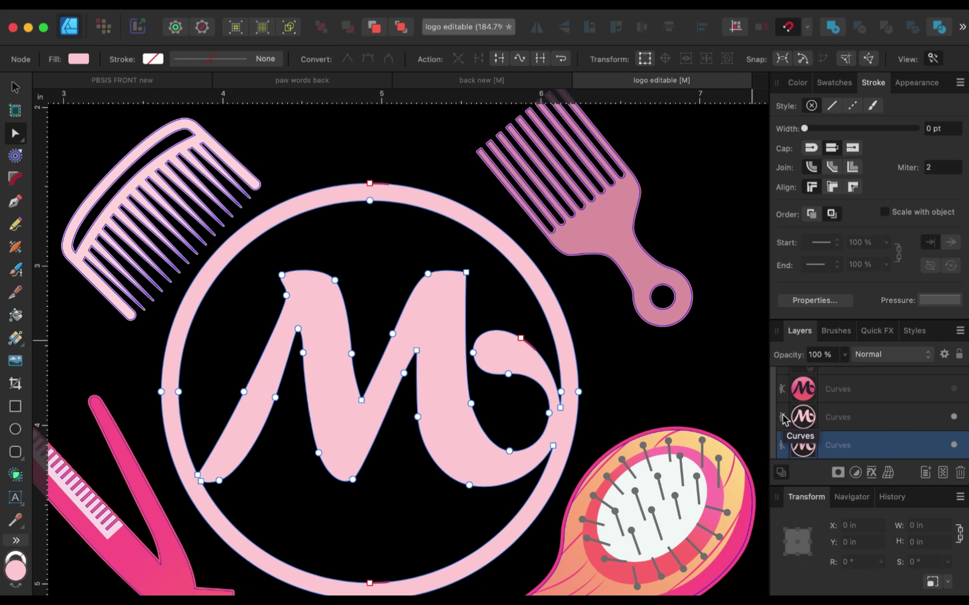
left_click(954, 389)
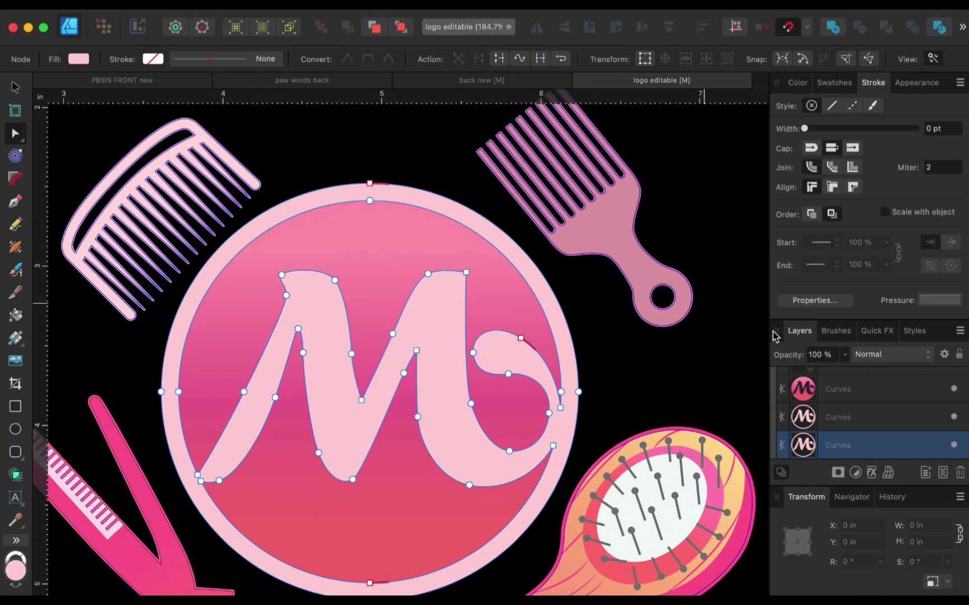
left_click(954, 390)
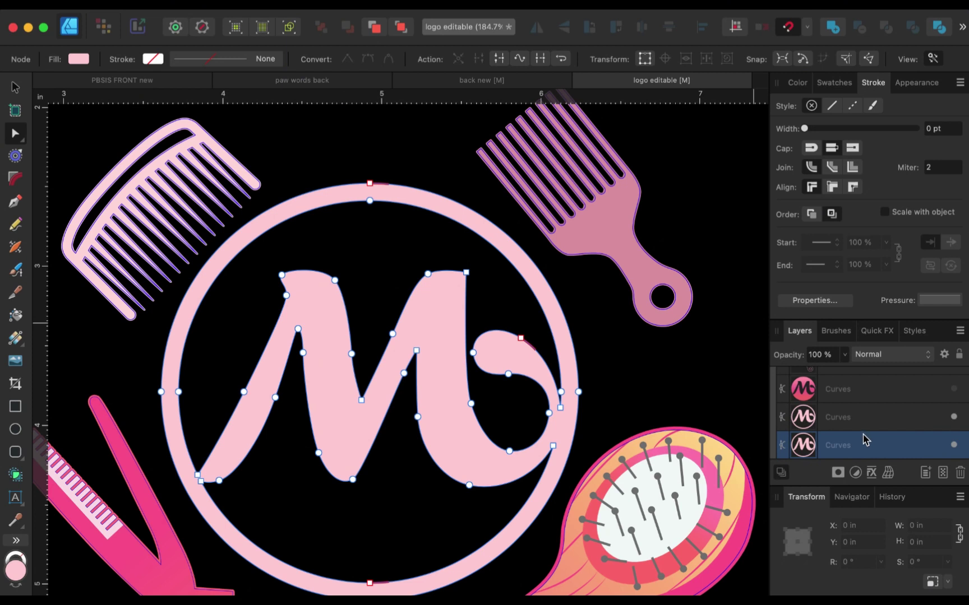
scroll(847, 437, "down", 1)
double_click(838, 429)
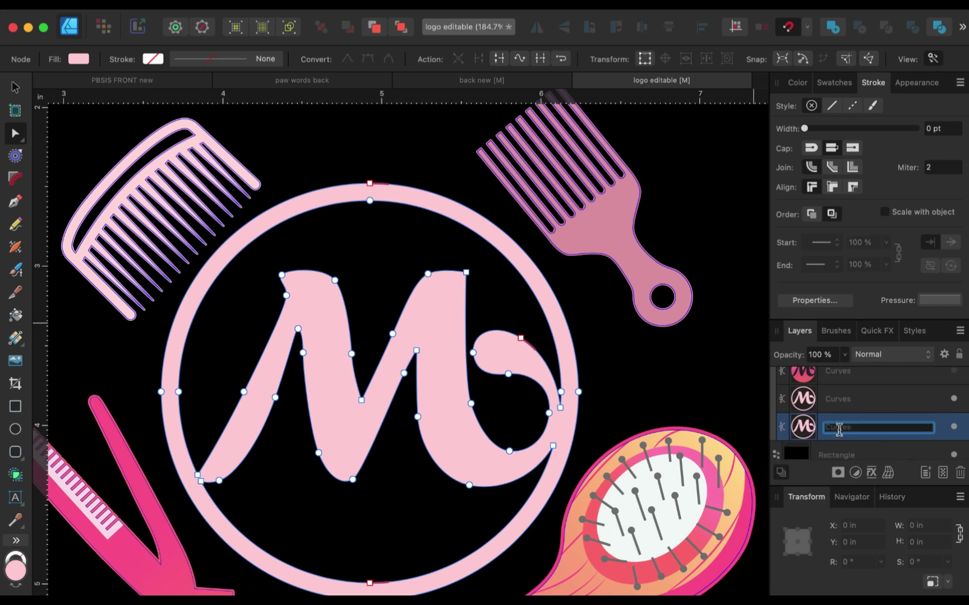
type("dup M")
key("Return")
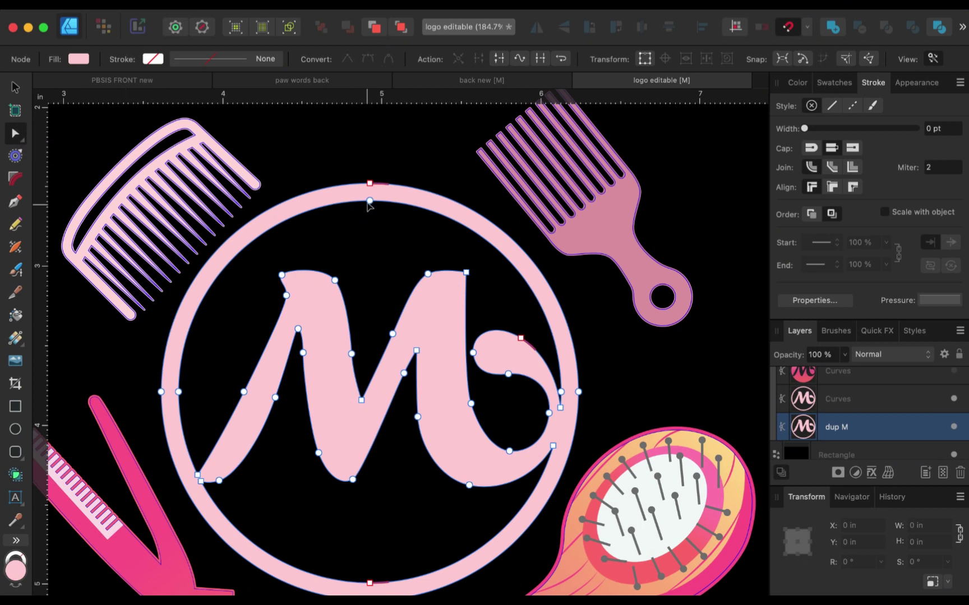
Delete all nodes of the letter M and inner ring edge from "dup M", keeping only the outer circle as a solid disc.
left_click_drag(253, 260, 536, 518)
key("Delete")
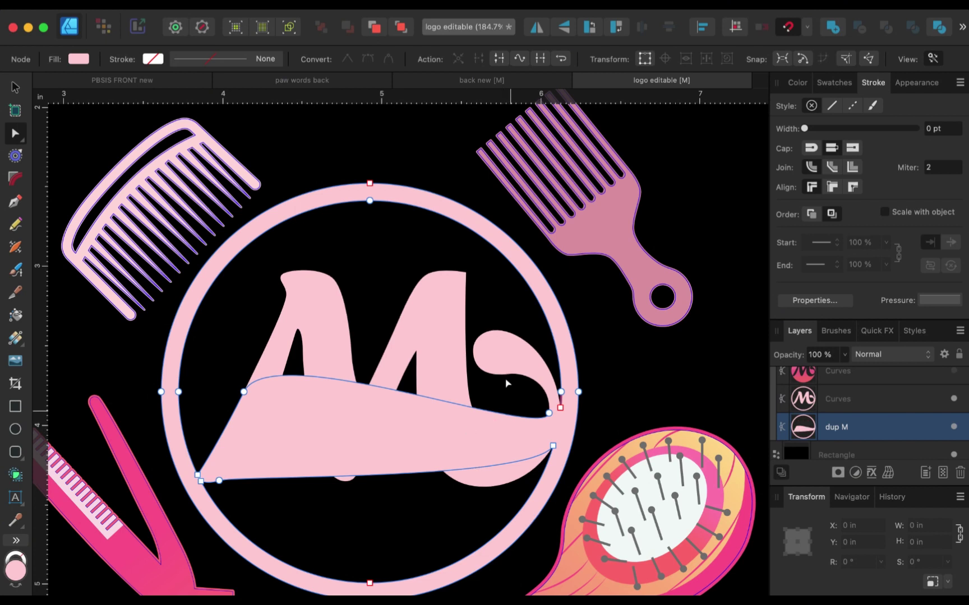
left_click_drag(410, 256, 568, 442)
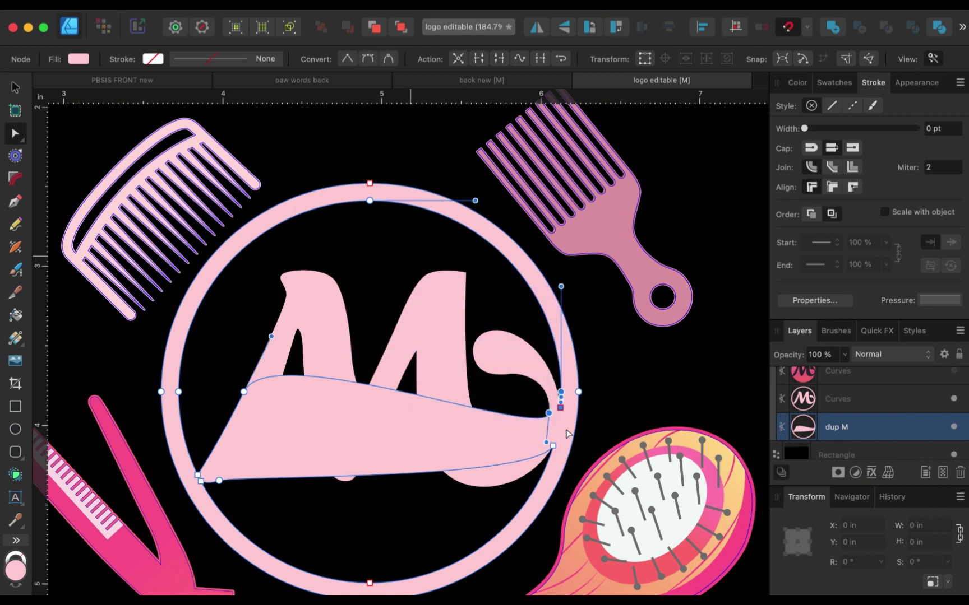
key("Delete")
left_click(369, 200)
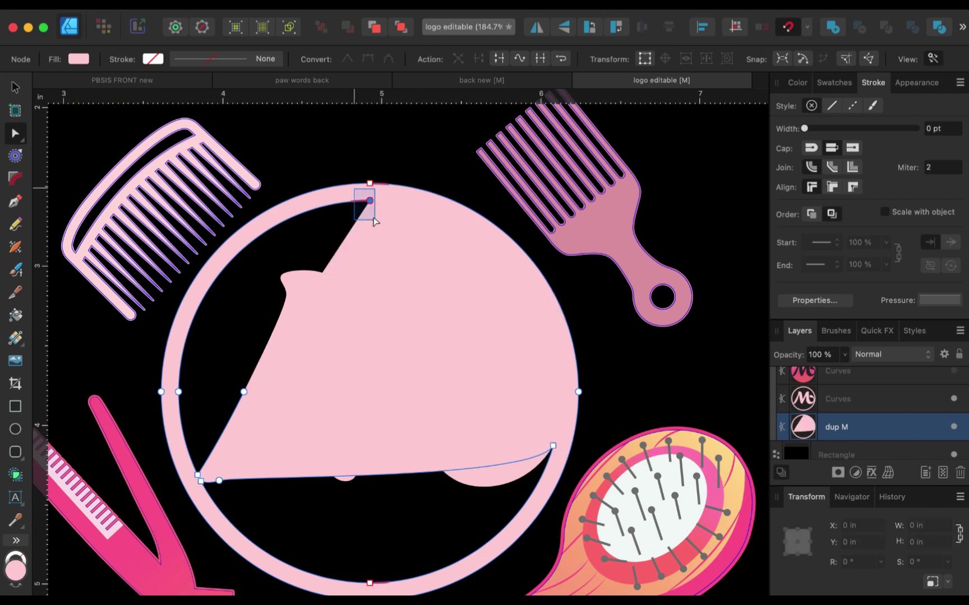
key("Delete")
left_click_drag(172, 379, 326, 492)
key("Delete")
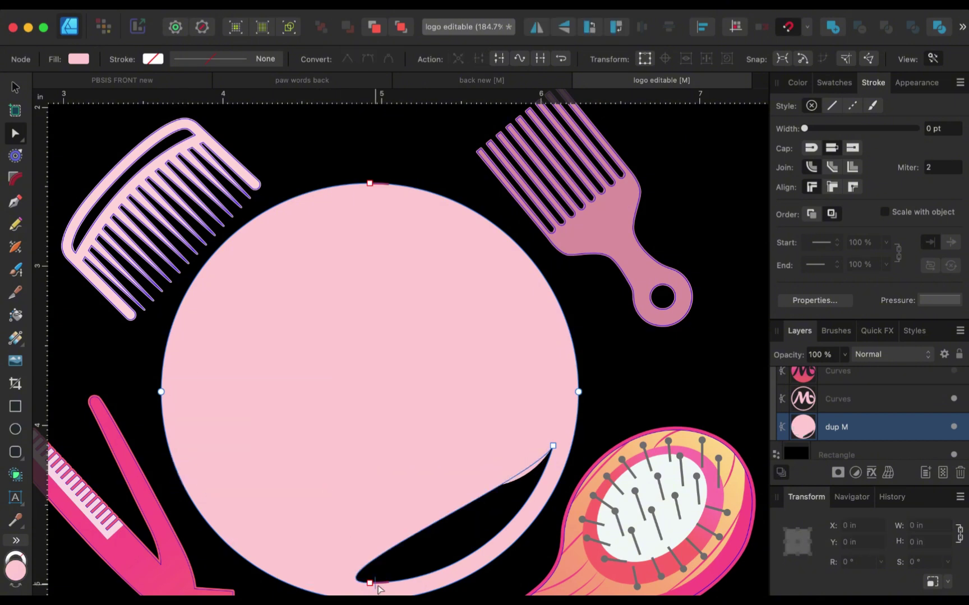
left_click_drag(374, 584, 372, 580)
scroll(416, 428, "down", 3)
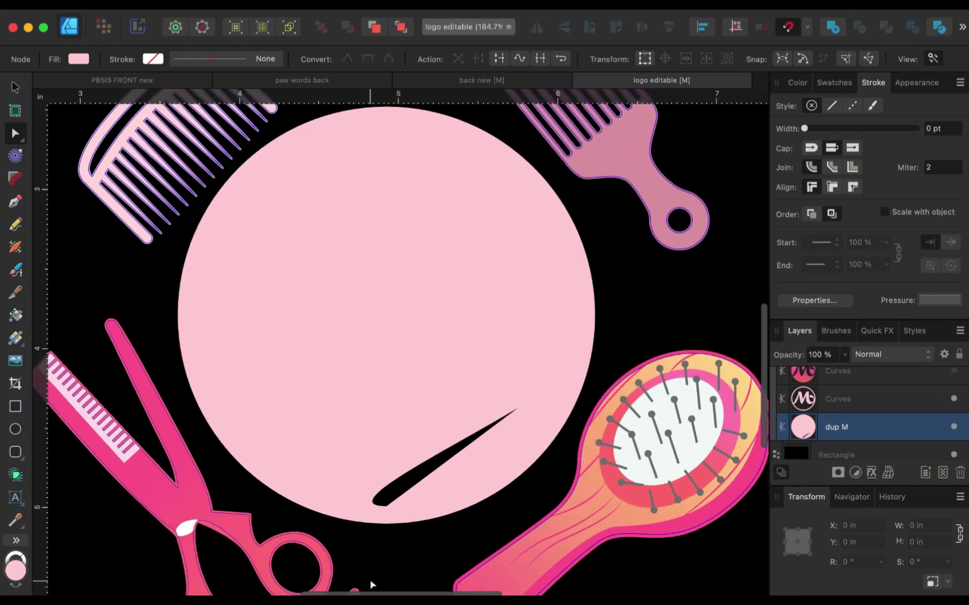
left_click(569, 370)
key("Delete")
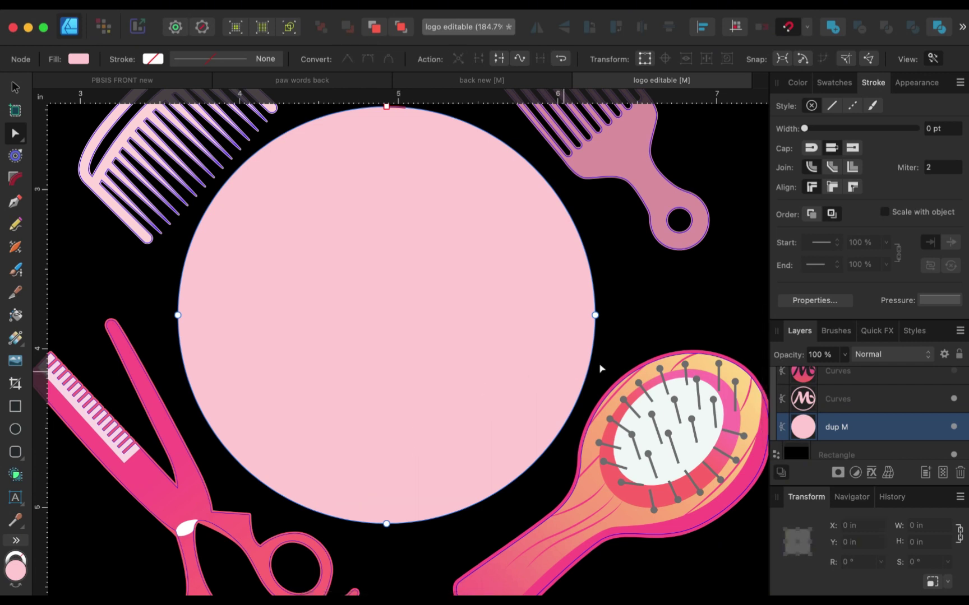
Show the gradient M layer over the solid disc to check the emblem, and hide it again.
scroll(903, 416, "up", 1)
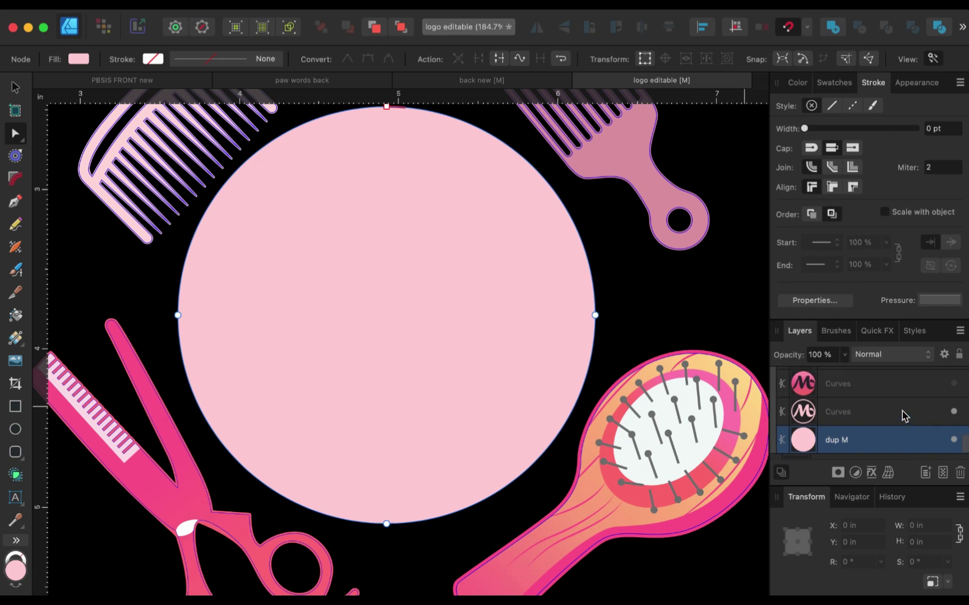
left_click(953, 384)
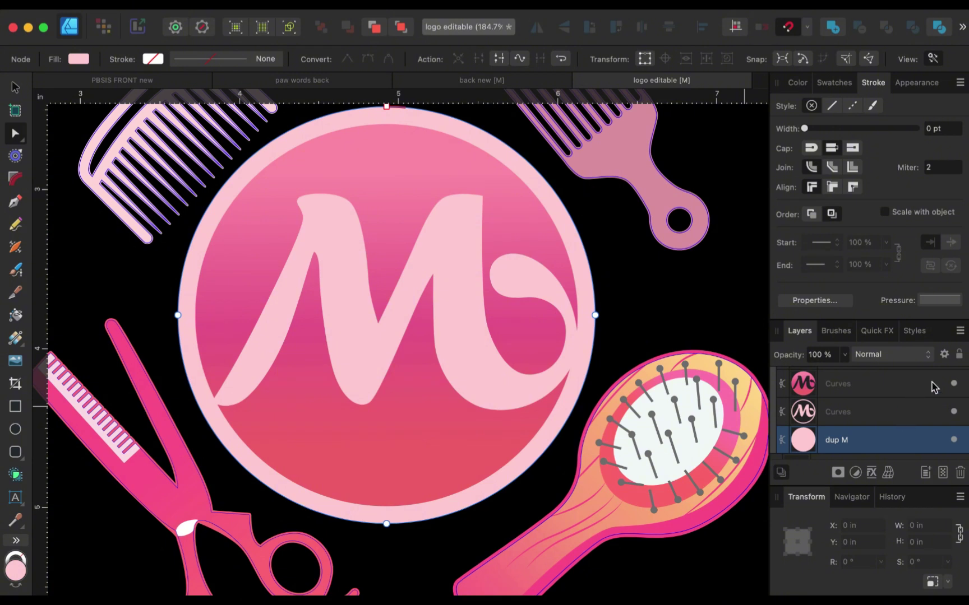
left_click(953, 384)
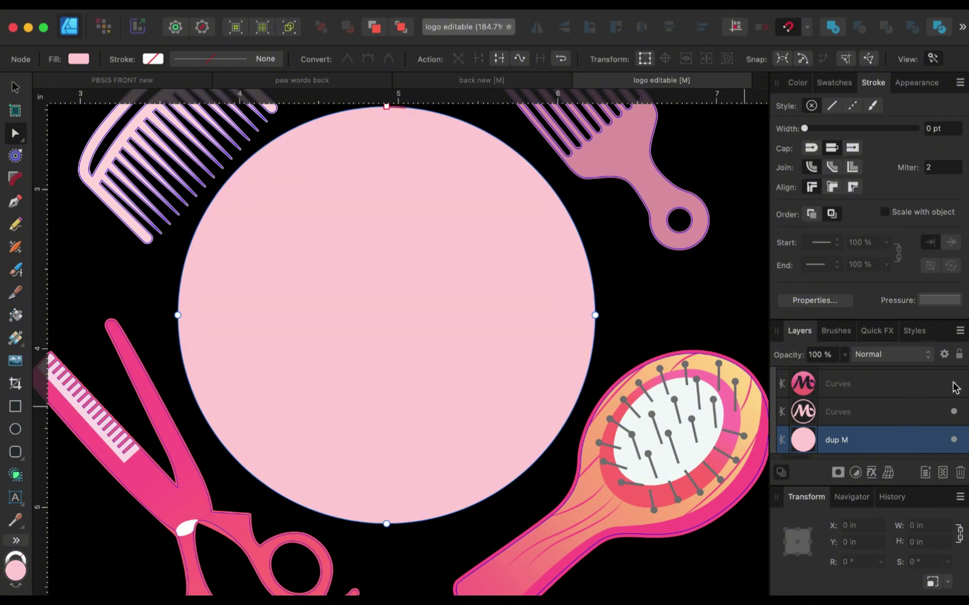
Duplicate the solid "dup M" disc and rename the lower copy "Bleed".
scroll(878, 436, "down", 1)
right_click(874, 424)
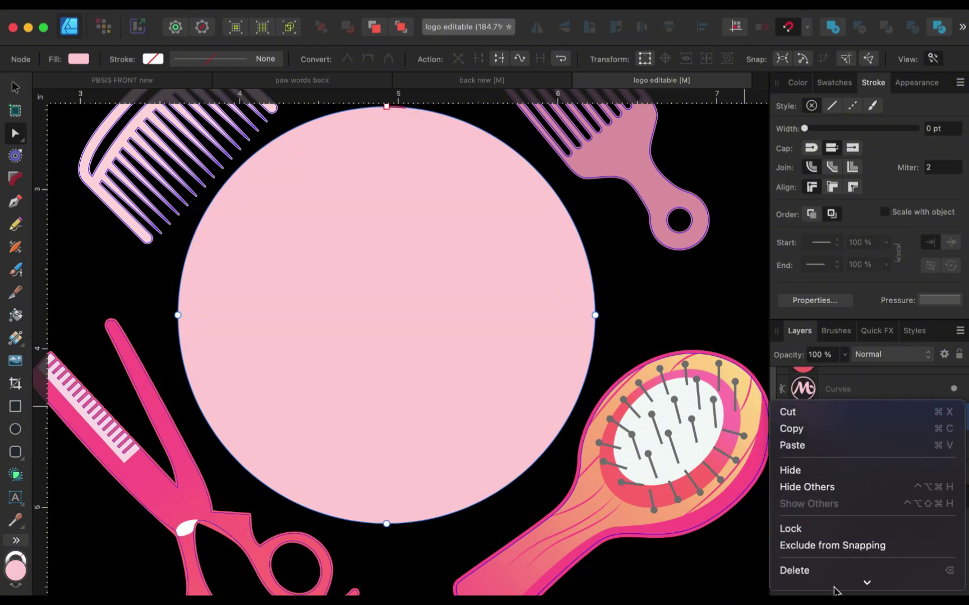
mouse_move(834, 589)
left_click(837, 471)
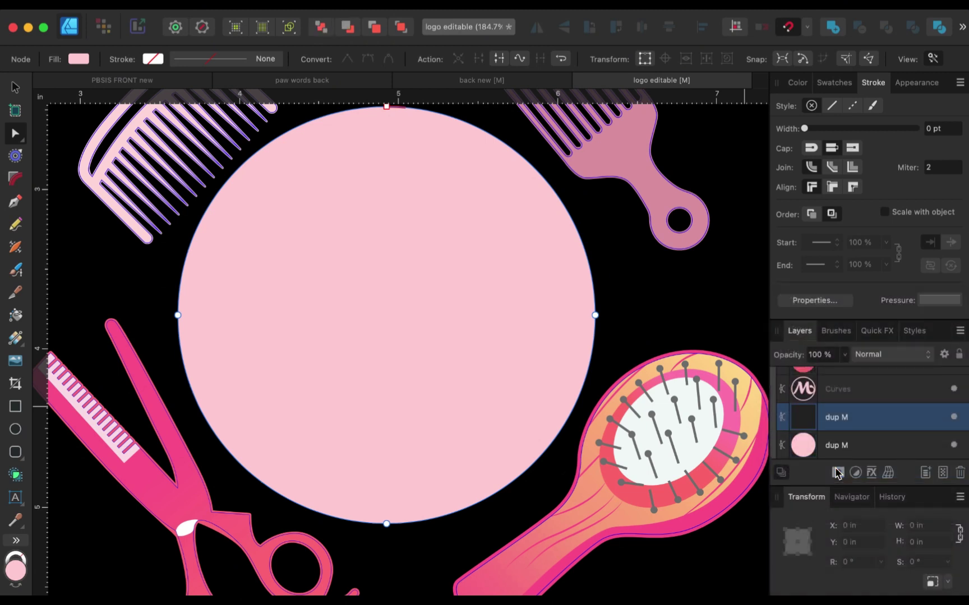
double_click(834, 445)
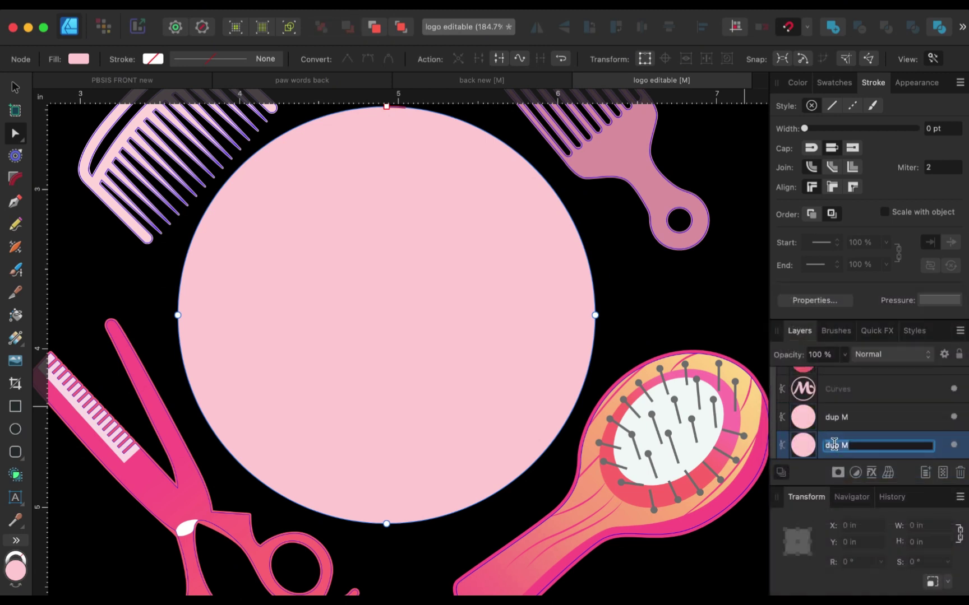
type("Bleed")
key("Return")
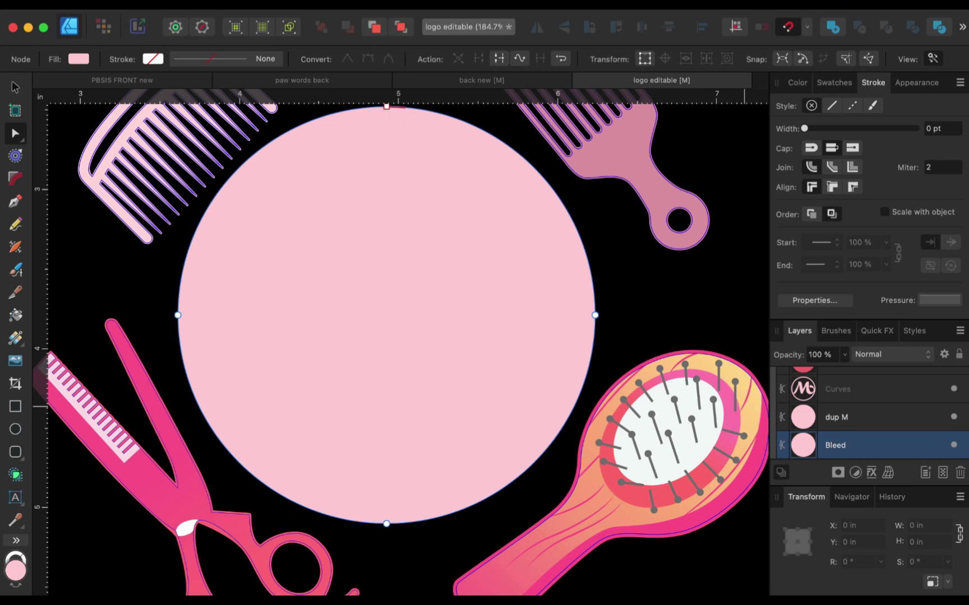
Apply an outward contour with a radius of about 0.023 in to the "Bleed" disc.
scroll(372, 287, "up", 3)
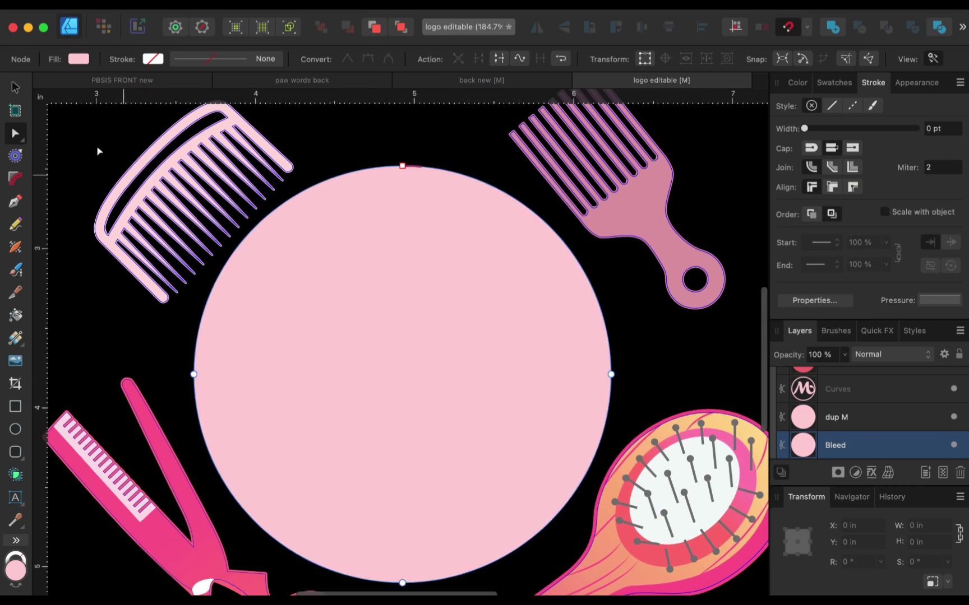
left_click(15, 156)
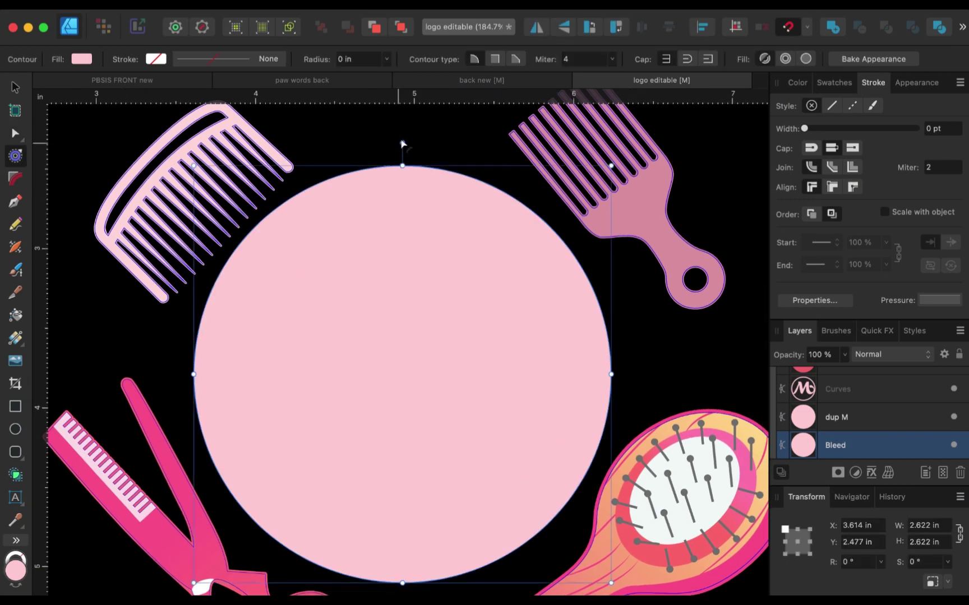
left_click_drag(403, 144, 402, 143)
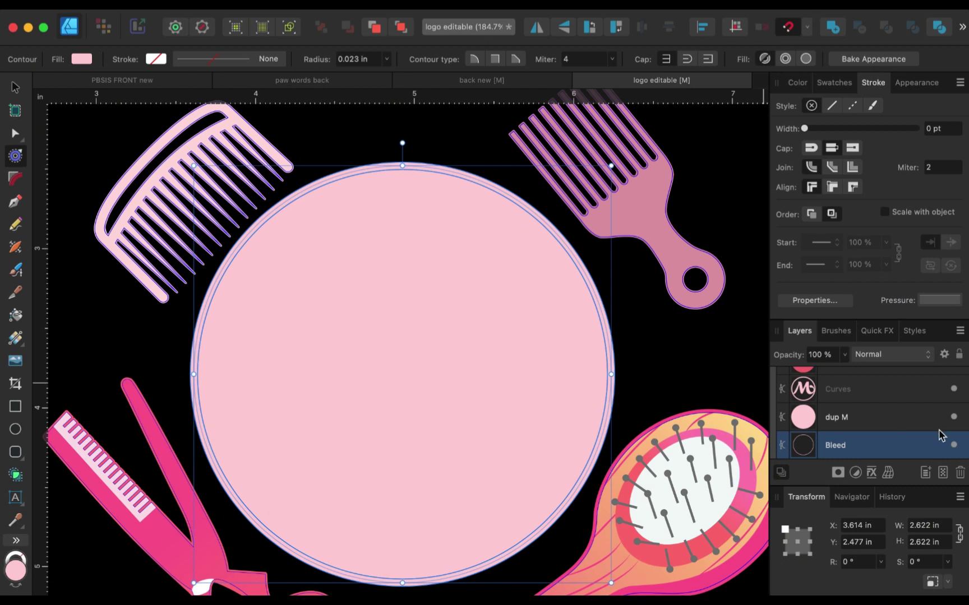
left_click(872, 419)
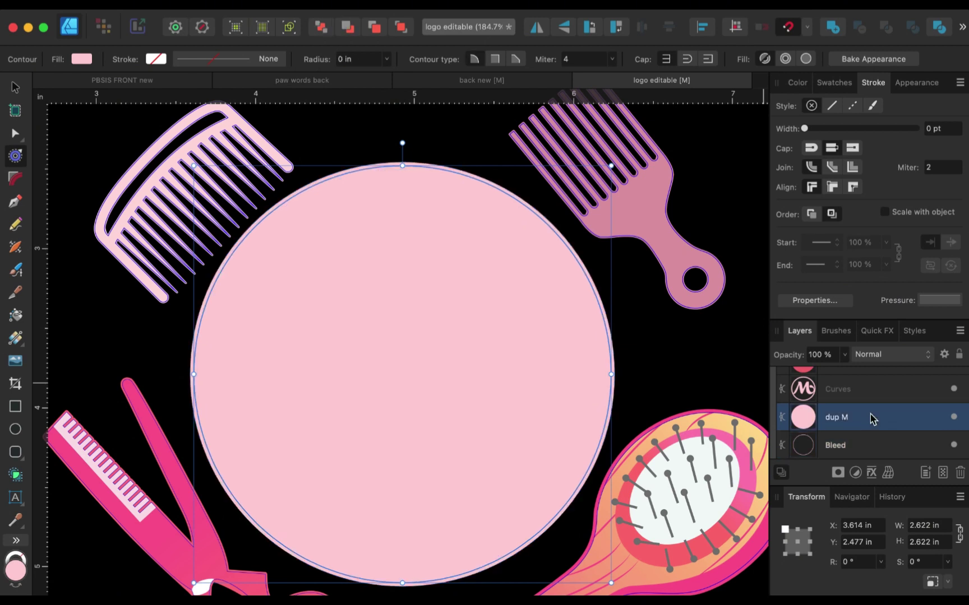
Rename the contoured "Bleed" layer as "dup Bleed" and select the "dup M" disc.
double_click(837, 446)
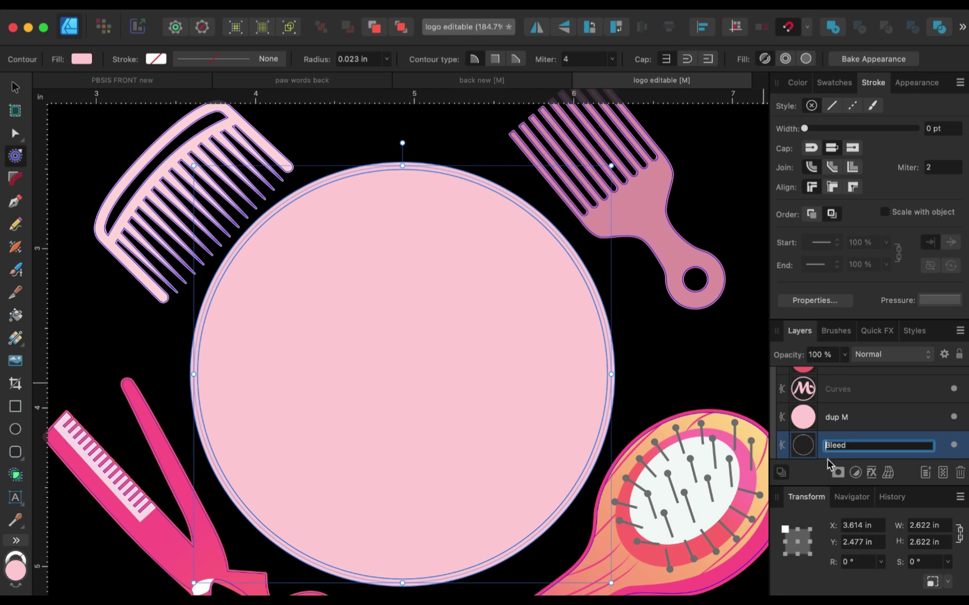
type("dup")
left_click(872, 429)
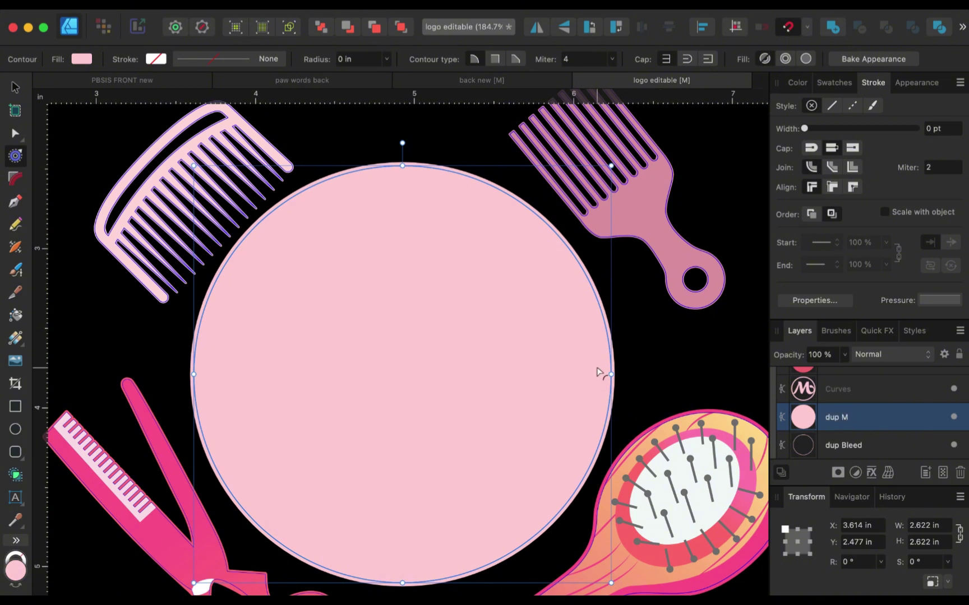
Give the "dup M" disc a blue 0.2 pt stroke as its cut outline.
left_click(162, 58)
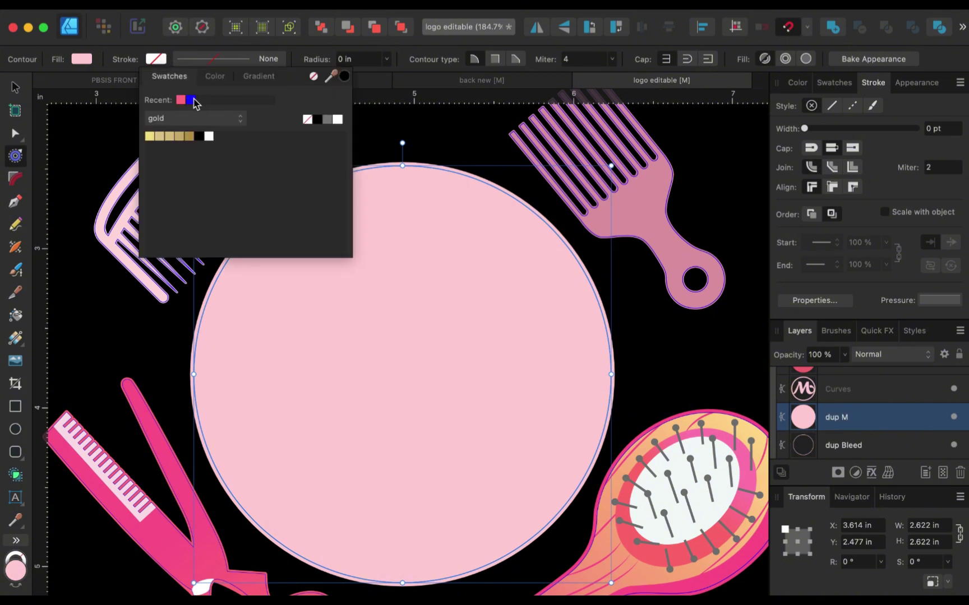
left_click(192, 100)
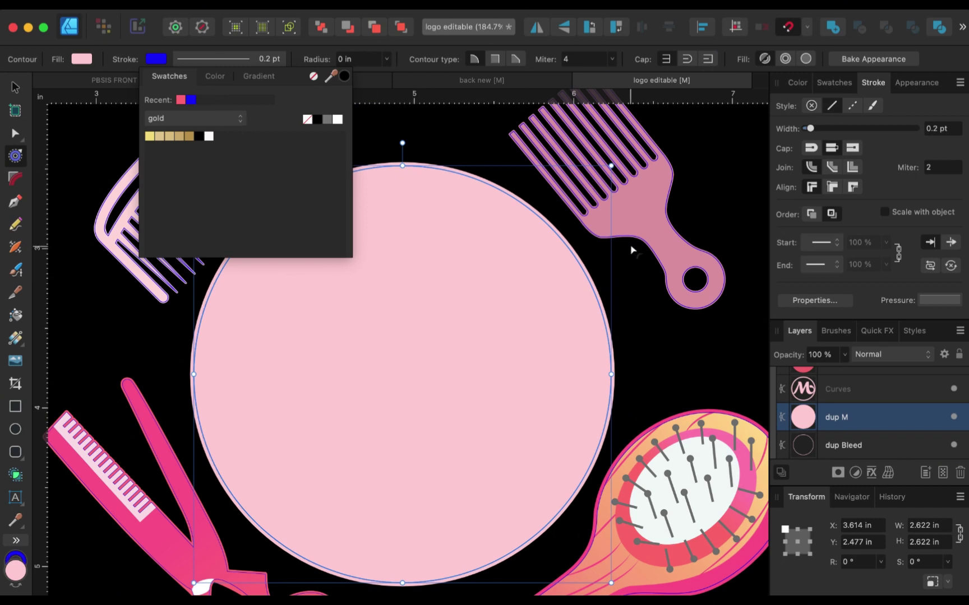
left_click(15, 87)
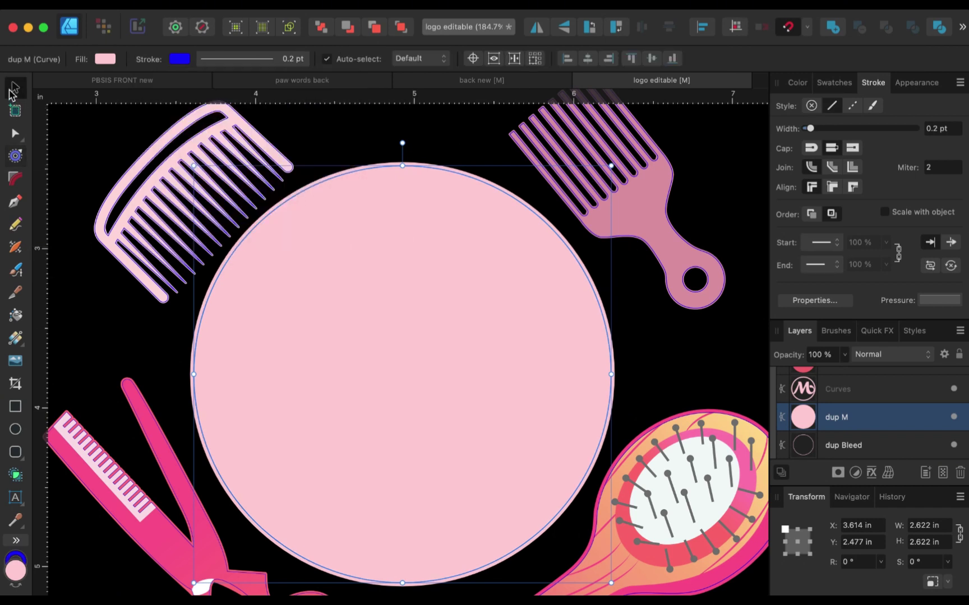
left_click(682, 335)
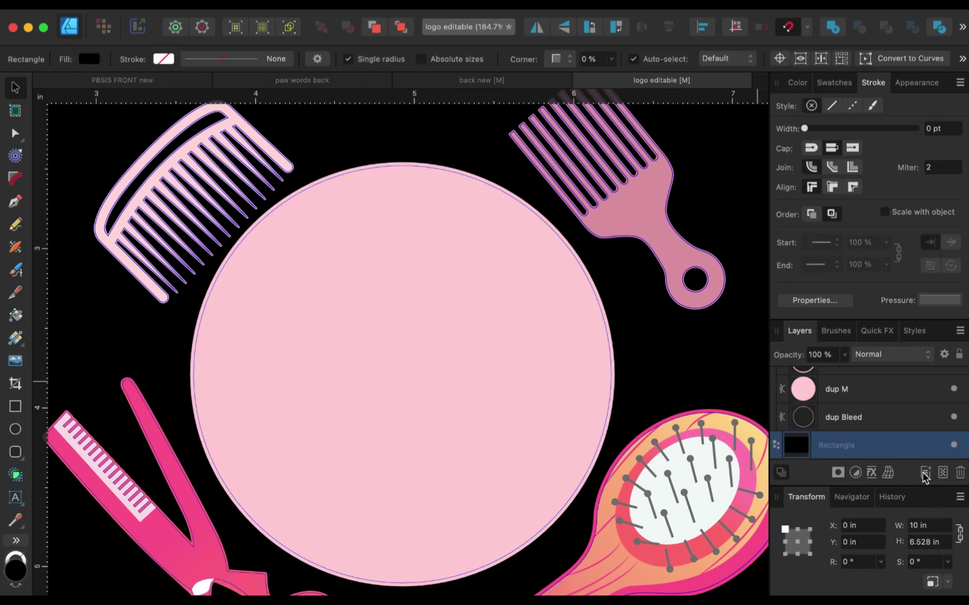
left_click(893, 400)
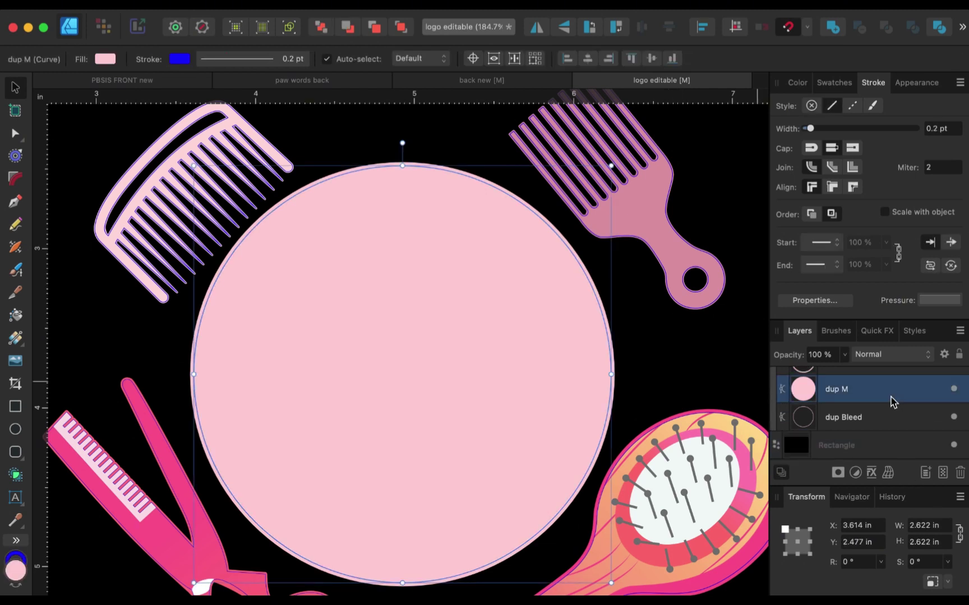
left_click(215, 59)
scroll(623, 268, "up", 8)
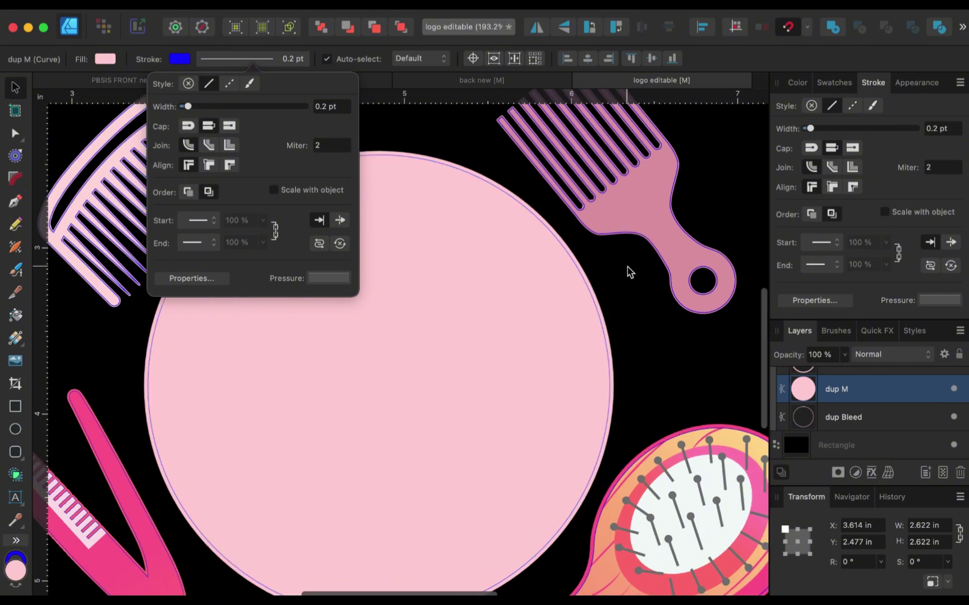
scroll(628, 272, "down", 5)
scroll(628, 272, "left", 3)
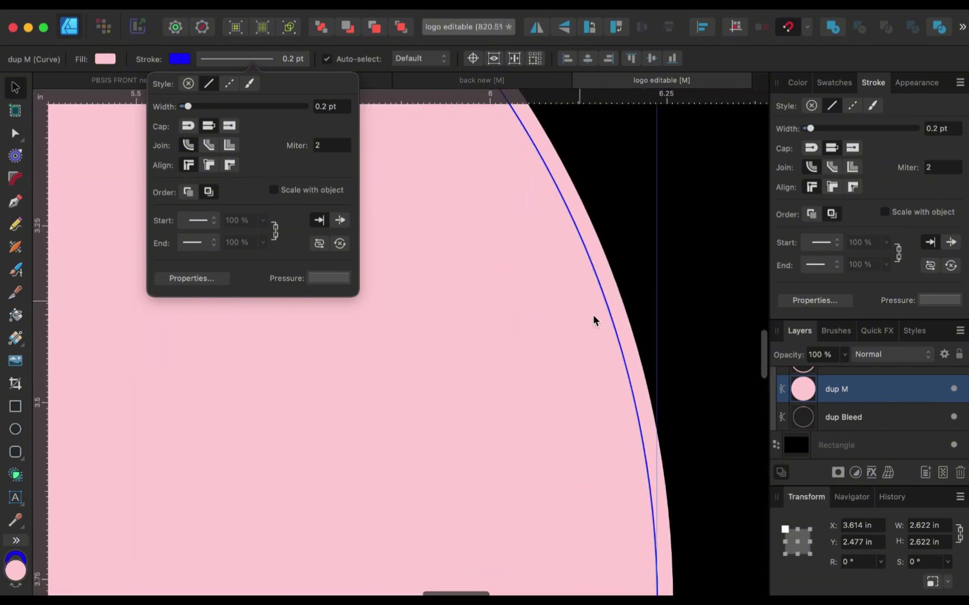
Show the gradient M curves layer above the "dup M" disc again.
scroll(809, 387, "up", 4)
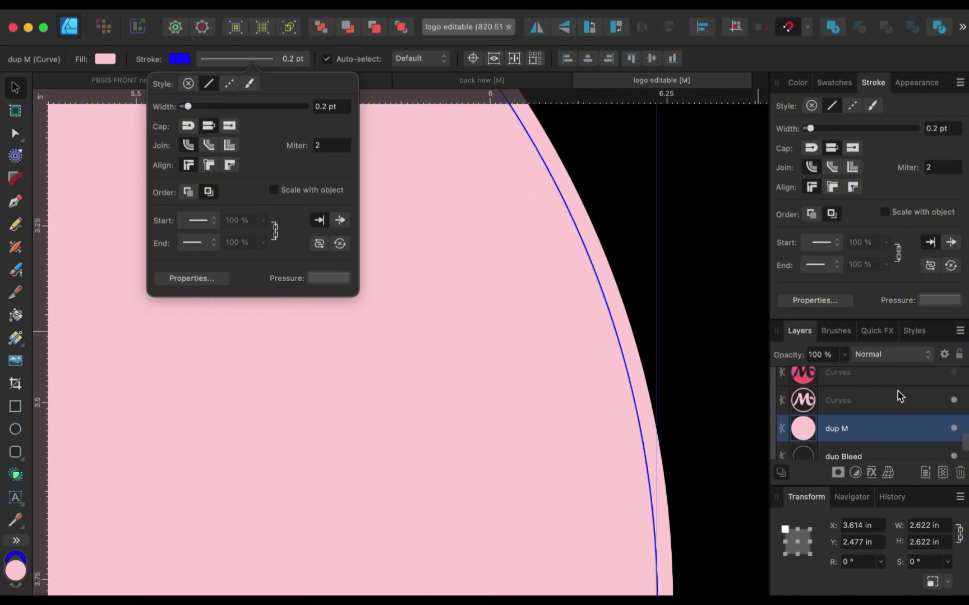
left_click(953, 389)
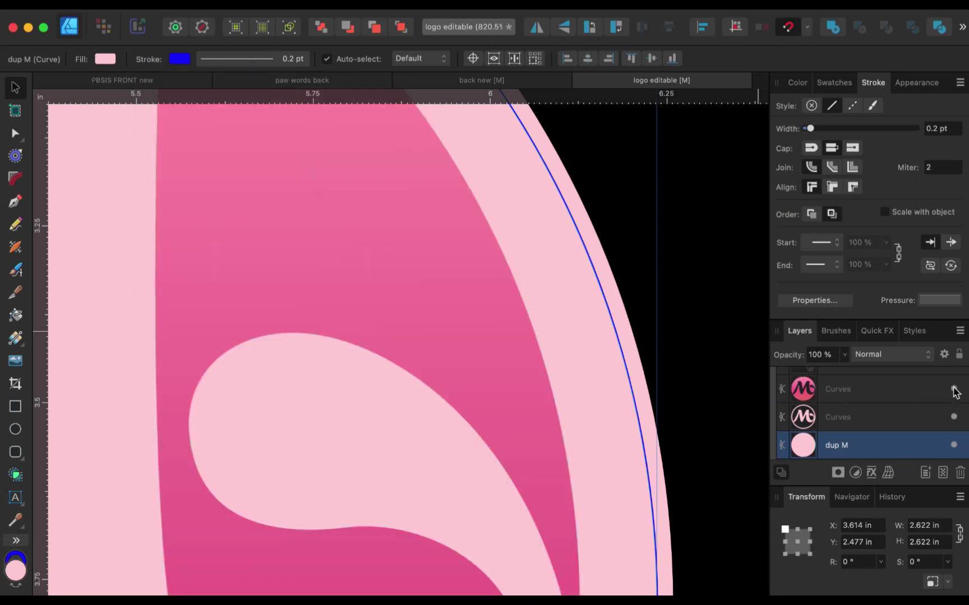
scroll(579, 331, "down", 10)
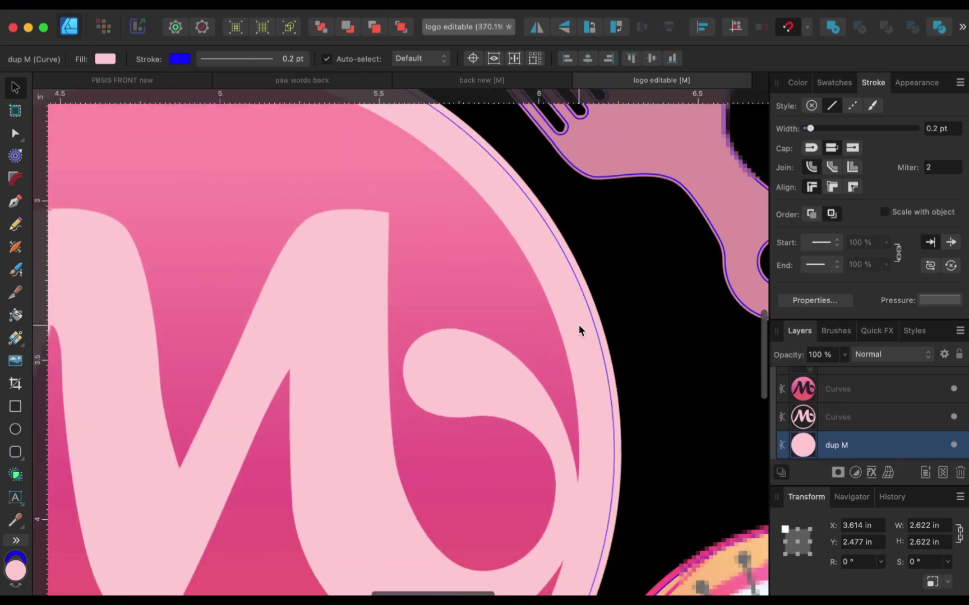
scroll(579, 330, "down", 3)
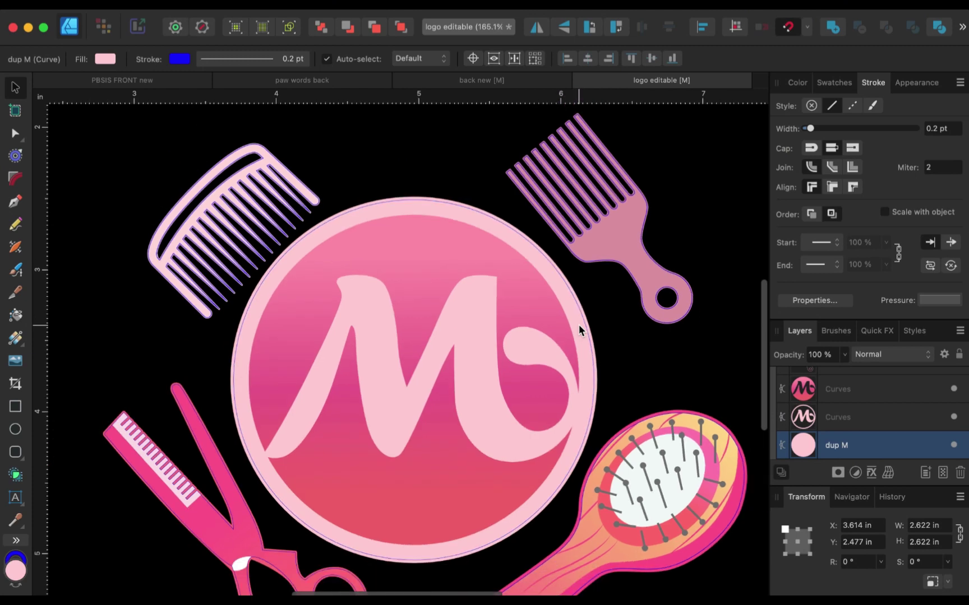
Hide the black background rectangle behind the logo.
left_click(657, 359)
scroll(657, 359, "down", 2)
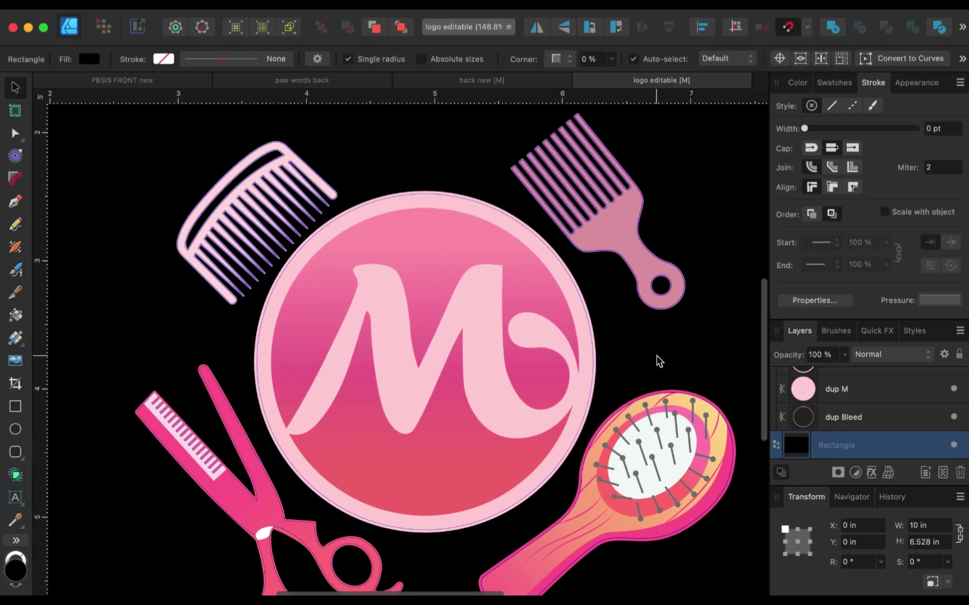
scroll(657, 359, "down", 5)
scroll(657, 361, "up", 6)
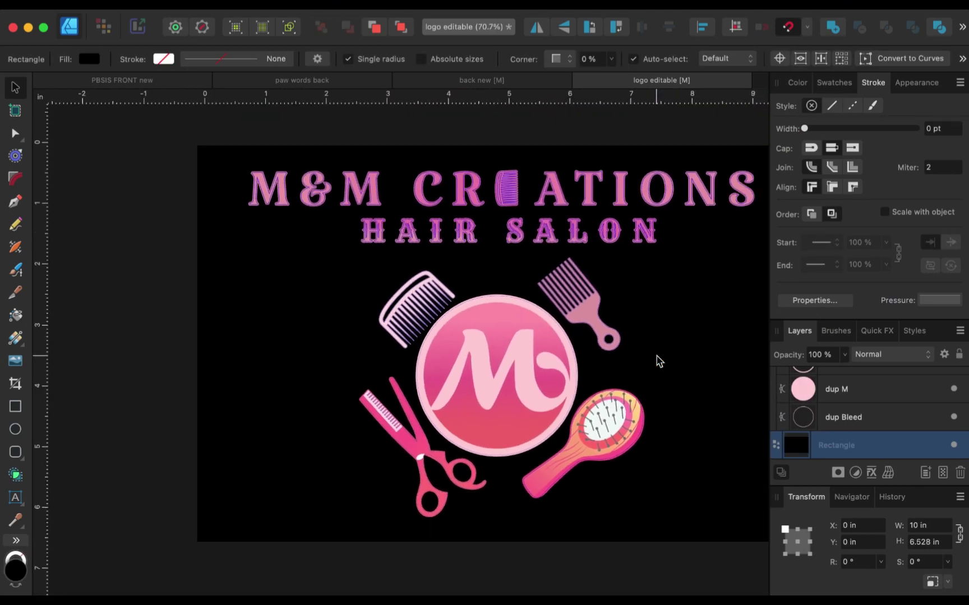
scroll(659, 360, "down", 3)
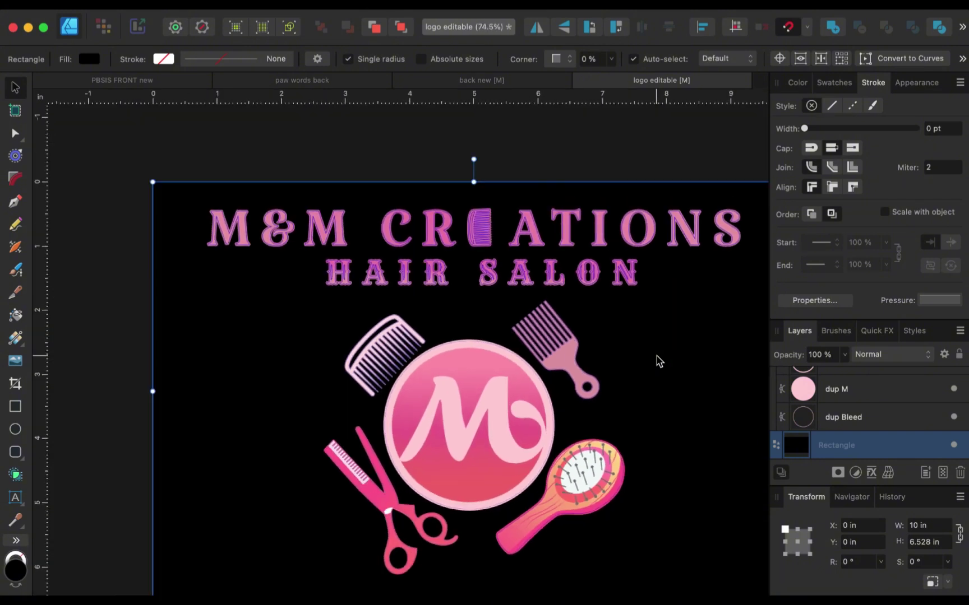
scroll(659, 361, "down", 2)
scroll(659, 361, "right", 3)
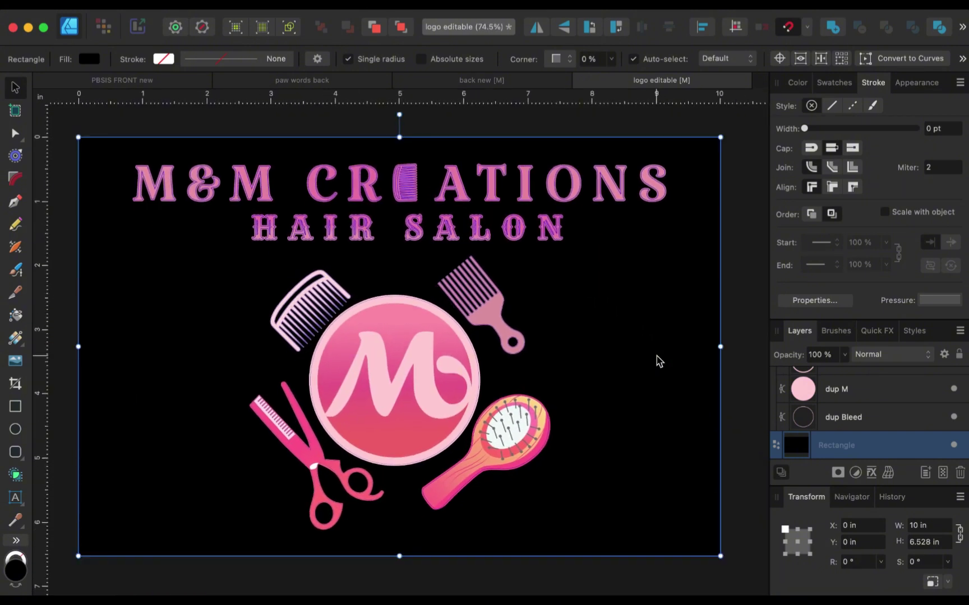
left_click(953, 445)
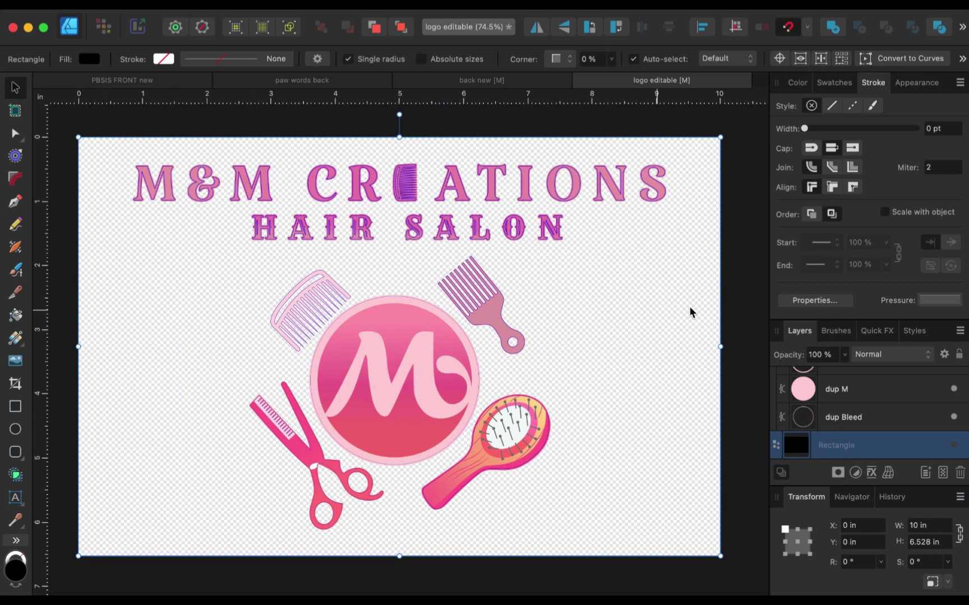
Examine the lettering, hair tools and M emblem with their cut outlines against the transparent background.
scroll(581, 348, "up", 5)
scroll(580, 347, "down", 3)
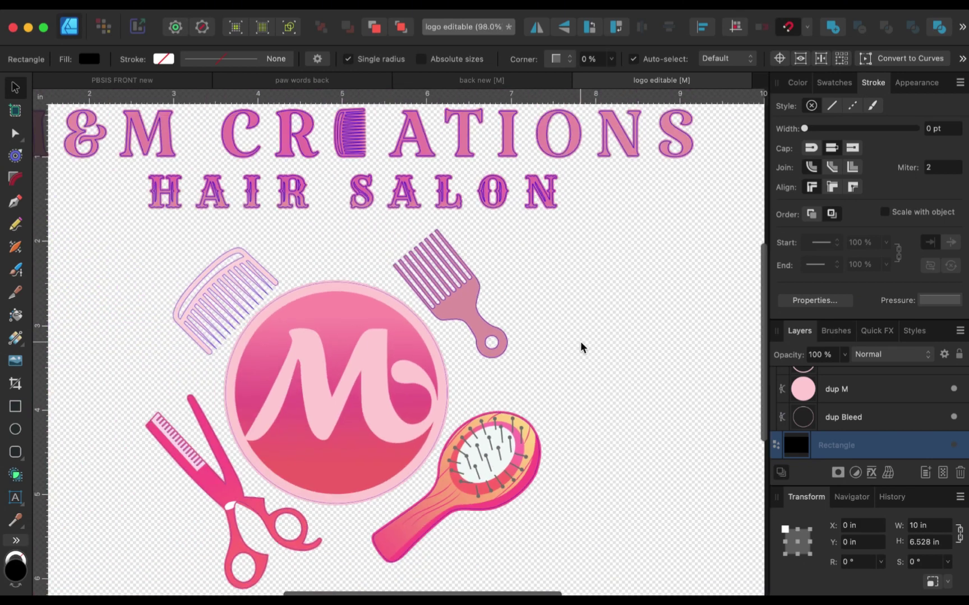
scroll(581, 347, "left", 5)
scroll(581, 347, "up", 2)
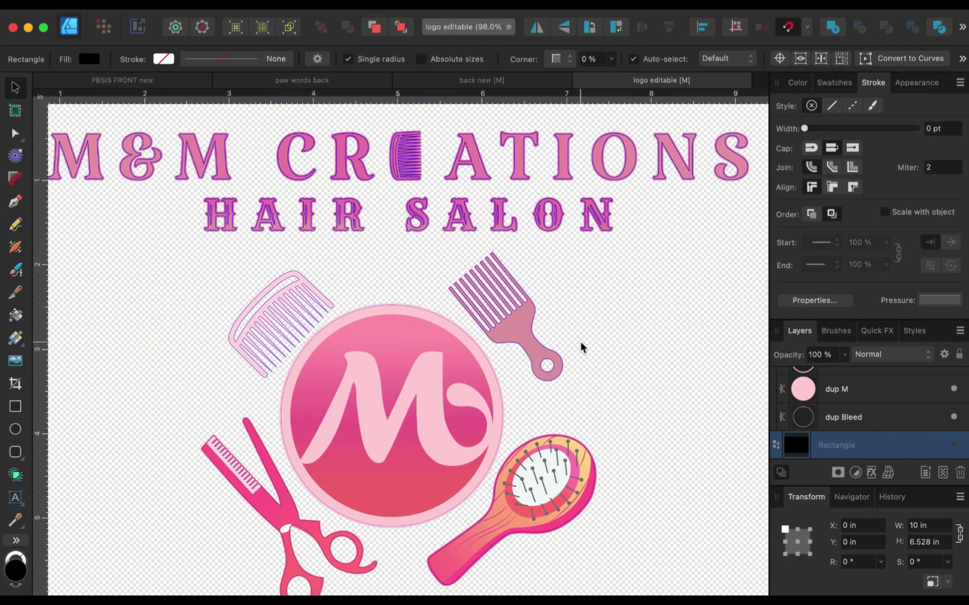
scroll(581, 348, "left", 3)
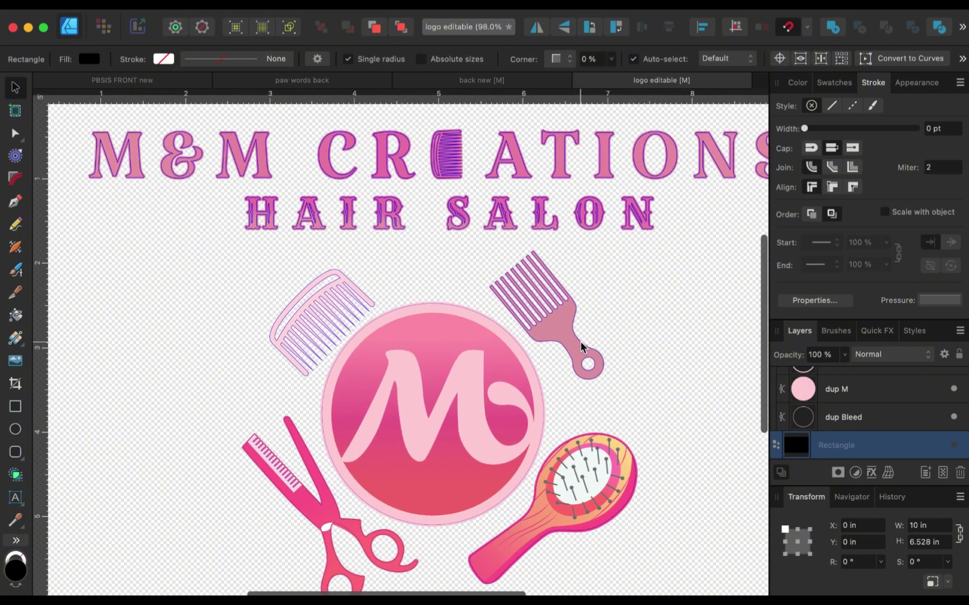
scroll(581, 348, "down", 3)
left_click(566, 5)
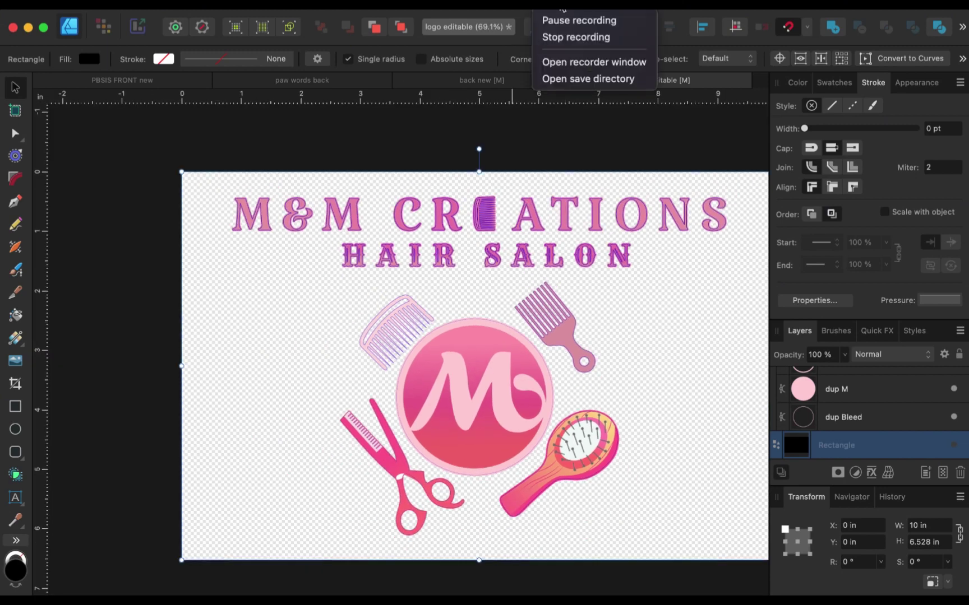